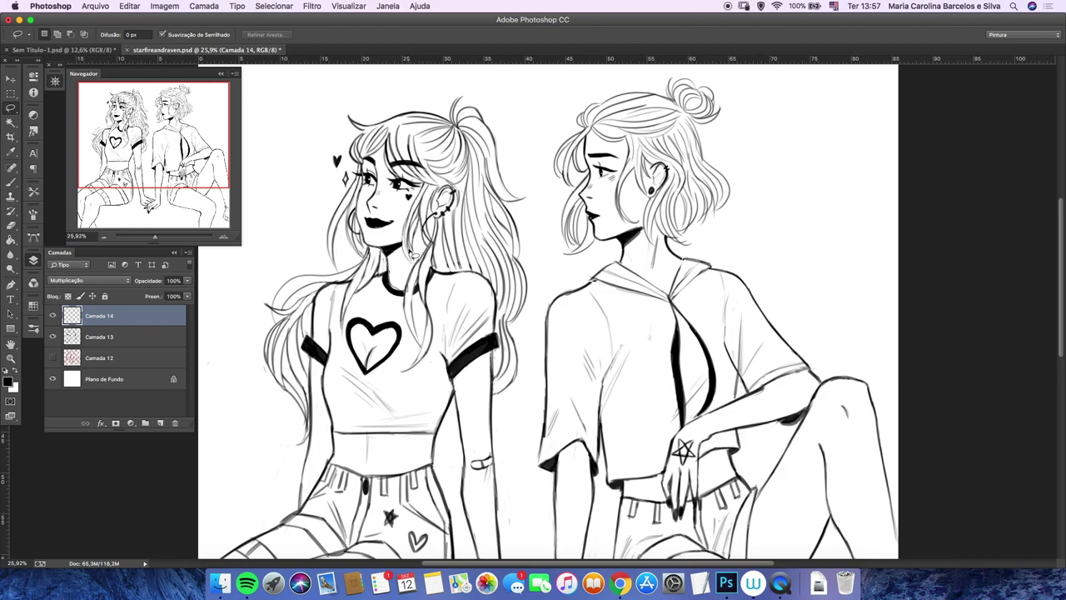
Step: Fill the left character's face and neck with a light peach skin tone (#fce1c9) on Camada 14
{"action": "left_click", "coordinate": [7, 381]}
{"action": "left_click", "coordinate": [536, 334]}
{"action": "left_click", "coordinate": [417, 191]}
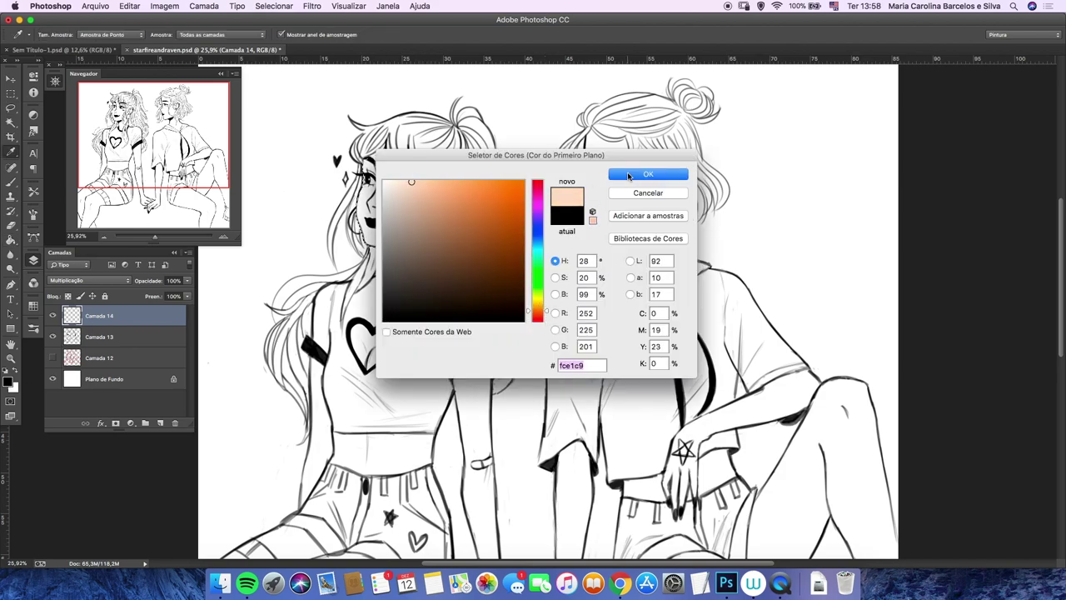
{"action": "left_click", "coordinate": [633, 171]}
{"action": "key", "text": "alt+BackSpace"}
{"action": "left_click", "coordinate": [11, 123]}
{"action": "key", "text": "ctrl+0"}
Step: Select the left character's arms and bare midriff and fill them with the same peach skin tone
{"action": "left_click", "coordinate": [11, 109]}
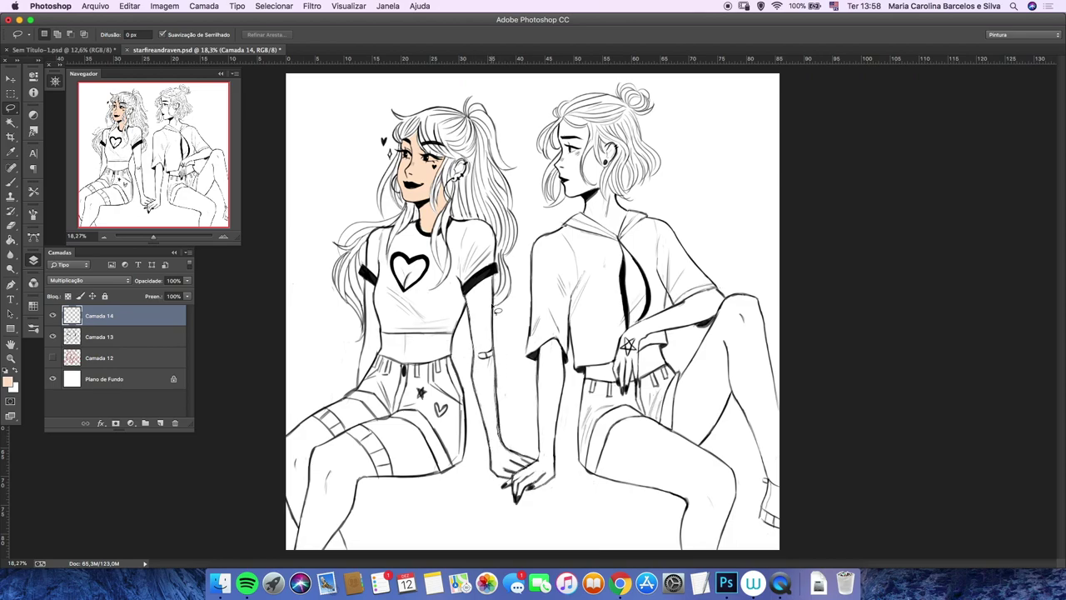
{"action": "mouse_move", "coordinate": [498, 318]}
{"action": "left_mouse_down"}
{"action": "mouse_move", "coordinate": [466, 302]}
{"action": "mouse_move", "coordinate": [471, 276]}
{"action": "left_mouse_up"}
{"action": "key", "text": "alt+BackSpace"}
{"action": "key", "text": "ctrl+d"}
{"action": "mouse_move", "coordinate": [384, 331]}
{"action": "left_mouse_down"}
{"action": "mouse_move", "coordinate": [355, 368]}
{"action": "mouse_move", "coordinate": [388, 340]}
{"action": "mouse_move", "coordinate": [416, 336]}
{"action": "mouse_move", "coordinate": [384, 331]}
{"action": "left_mouse_up"}
{"action": "key", "text": "alt+BackSpace"}
{"action": "key", "text": "ctrl+d"}
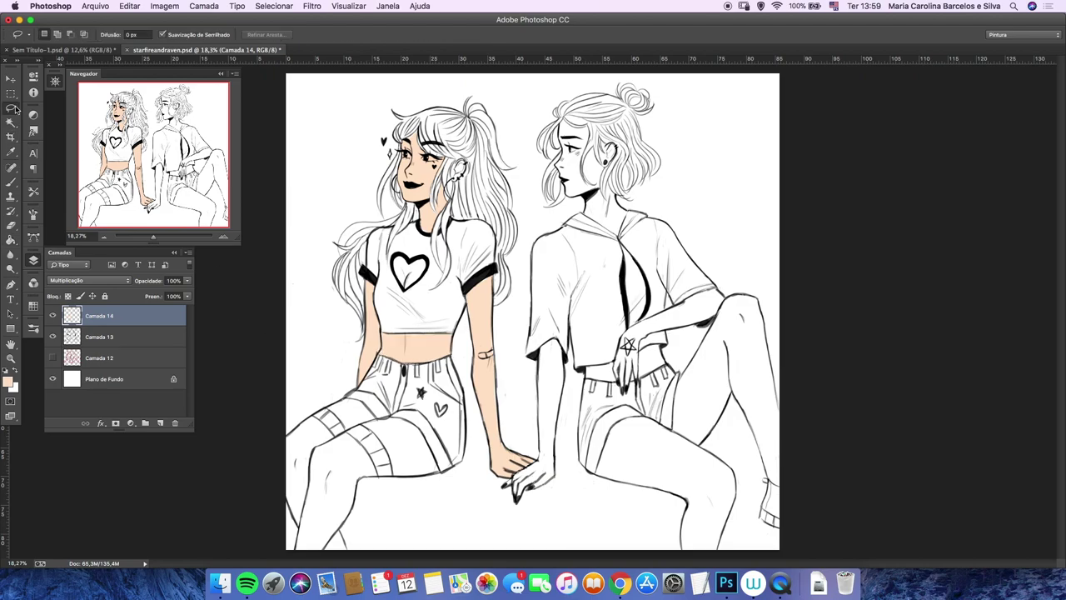
Step: Fill the left character's exposed thighs with peach and move Camada 14 below Camada 13 with Normal blending
{"action": "key", "text": "w"}
{"action": "left_click", "coordinate": [354, 420]}
{"action": "key", "text": "alt+BackSpace"}
{"action": "key", "text": "ctrl+d"}
{"action": "key", "text": "ctrl+bracketleft"}
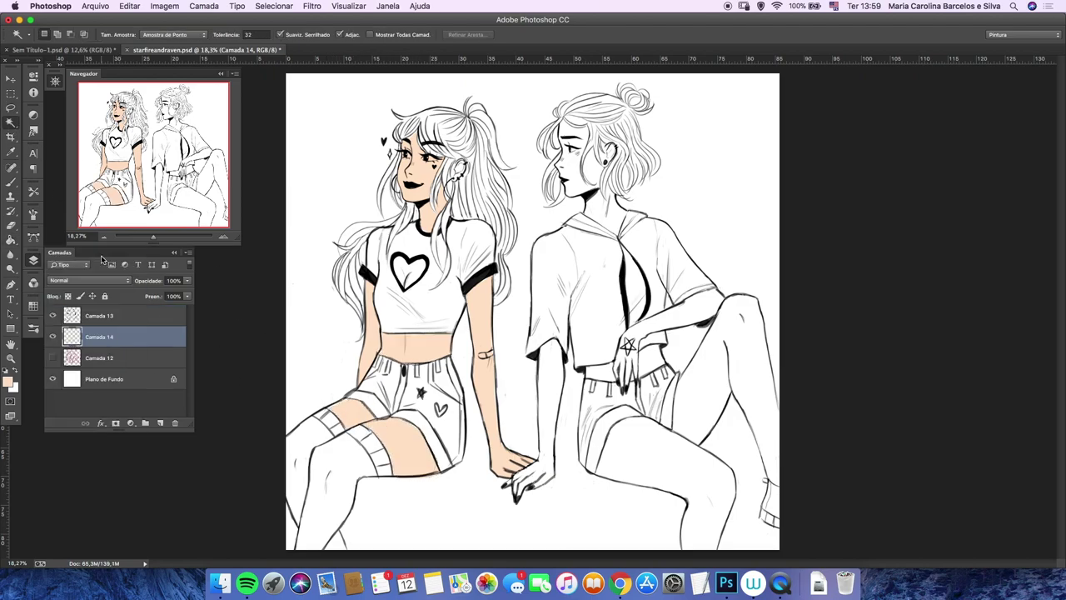
Step: Select the right character's face and neck and fill them with a pale skin tone
{"action": "left_click", "coordinate": [11, 109]}
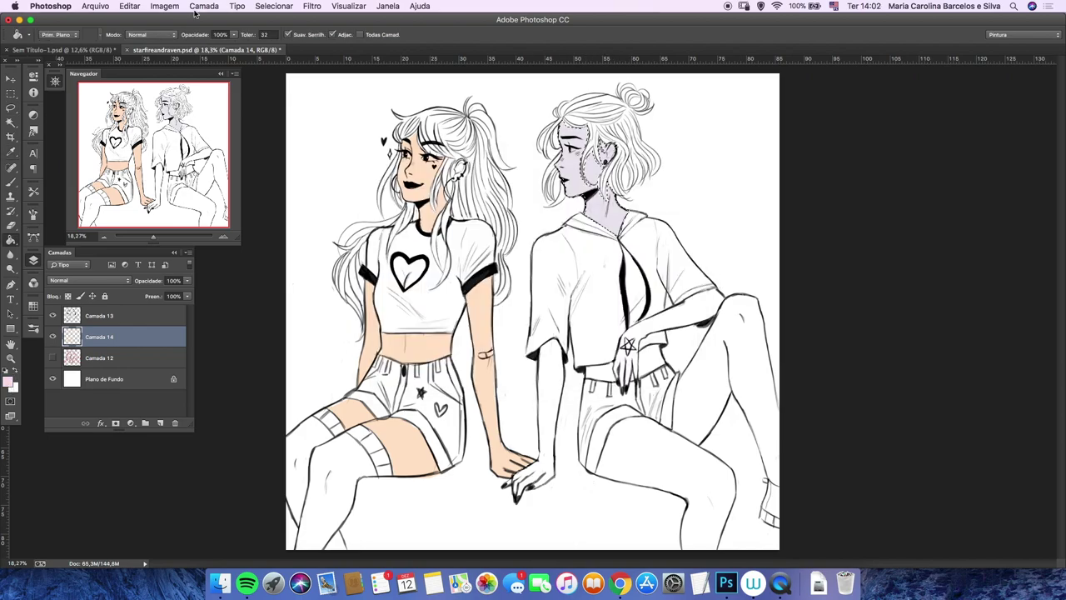
{"action": "left_click", "coordinate": [8, 381]}
{"action": "left_click", "coordinate": [647, 175]}
{"action": "mouse_move", "coordinate": [387, 94]}
{"action": "left_mouse_down"}
{"action": "mouse_move", "coordinate": [529, 539]}
{"action": "mouse_move", "coordinate": [391, 90]}
{"action": "left_mouse_up"}
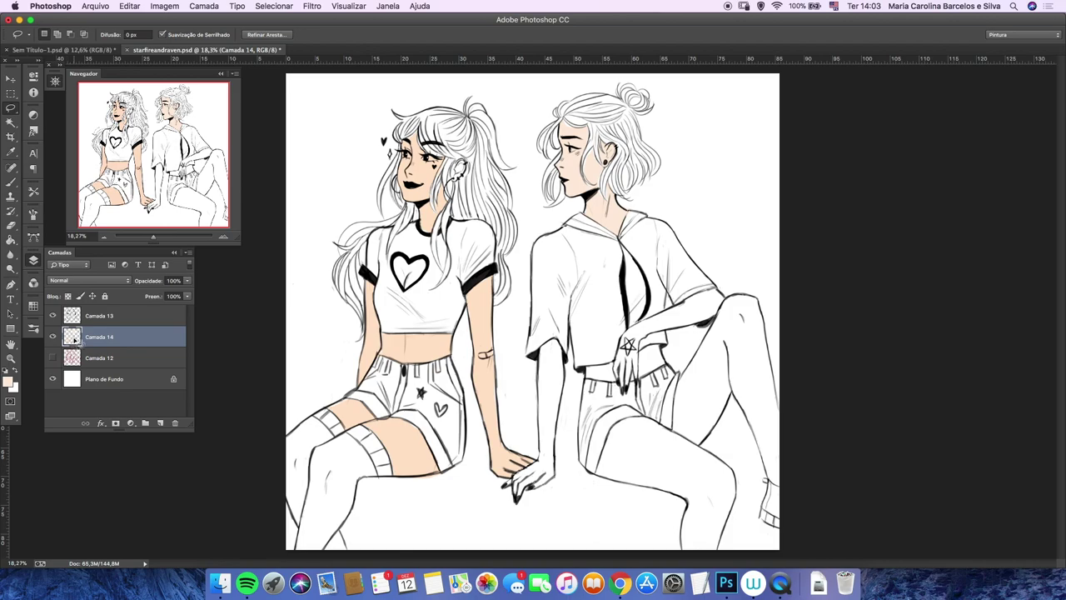
Step: Recolor the left character's skin to a deeper orange tan on Camada 14
{"action": "left_click", "coordinate": [8, 381]}
{"action": "left_click", "coordinate": [516, 456]}
{"action": "left_click", "coordinate": [647, 174]}
{"action": "left_click", "coordinate": [9, 382]}
{"action": "left_click", "coordinate": [648, 174]}
{"action": "key", "text": "w"}
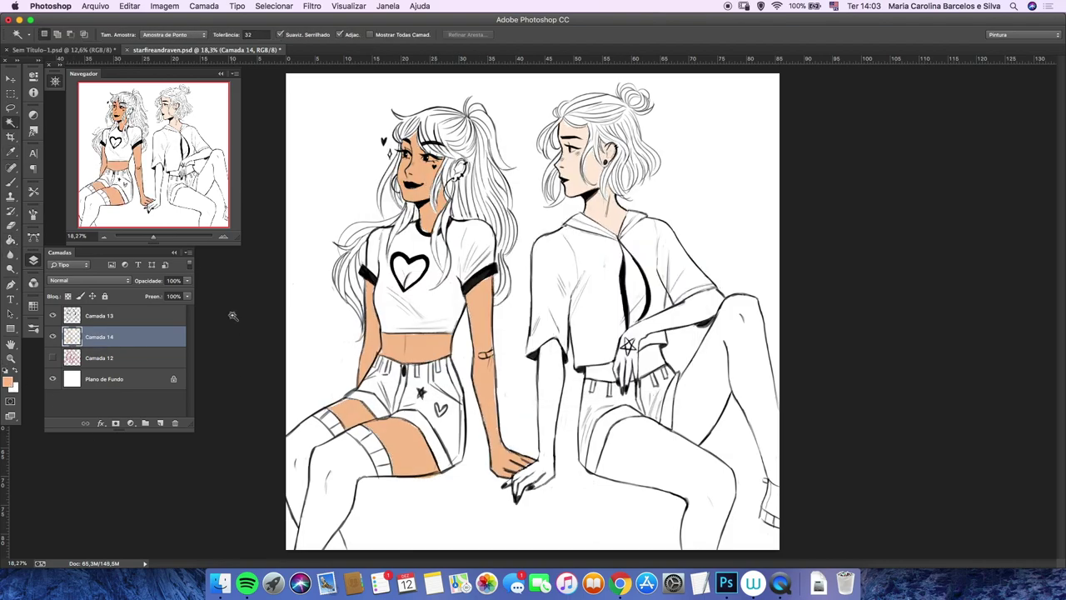
Step: Choose a pale peach color, add a layer above Camada 14, and color the right character's supporting arm on Camada 14
{"action": "left_click", "coordinate": [9, 381]}
{"action": "left_click", "coordinate": [648, 174]}
{"action": "left_click", "coordinate": [160, 423]}
{"action": "key", "text": "l"}
{"action": "left_click_drag", "start_coordinate": [559, 345], "coordinate": [557, 348]}
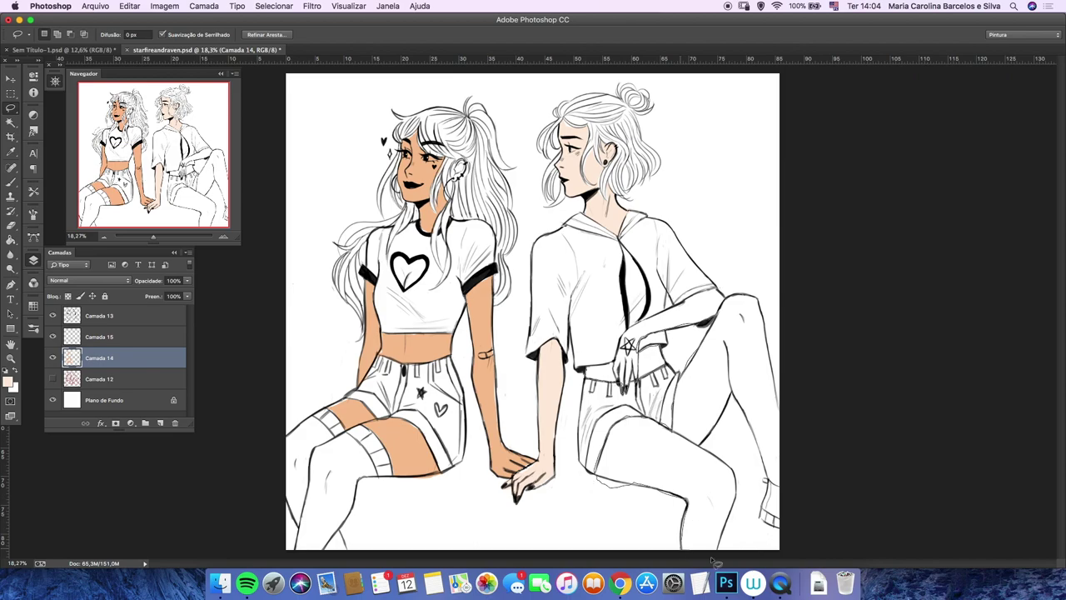
Step: Fill the right character's legs, bent arm and midriff with the same pale peach
{"action": "key", "text": "alt+BackSpace"}
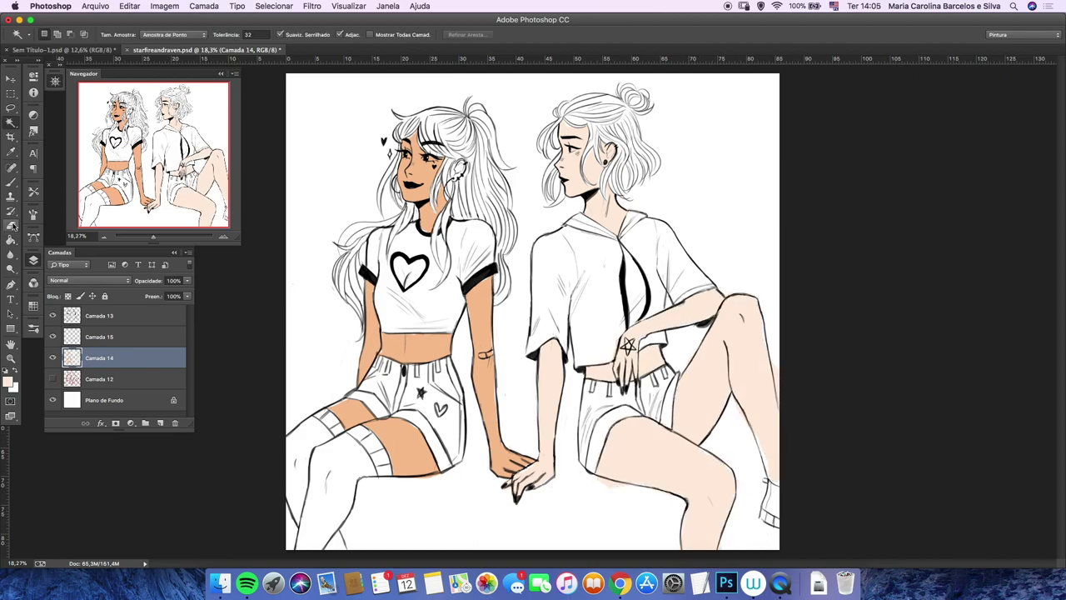
{"action": "key", "text": "Return"}
{"action": "key", "text": "b"}
Step: Lasso the whole right character and shift her skin color slightly toward pink with an image adjustment
{"action": "key", "text": "l"}
{"action": "left_click_drag", "start_coordinate": [546, 75], "coordinate": [659, 75]}
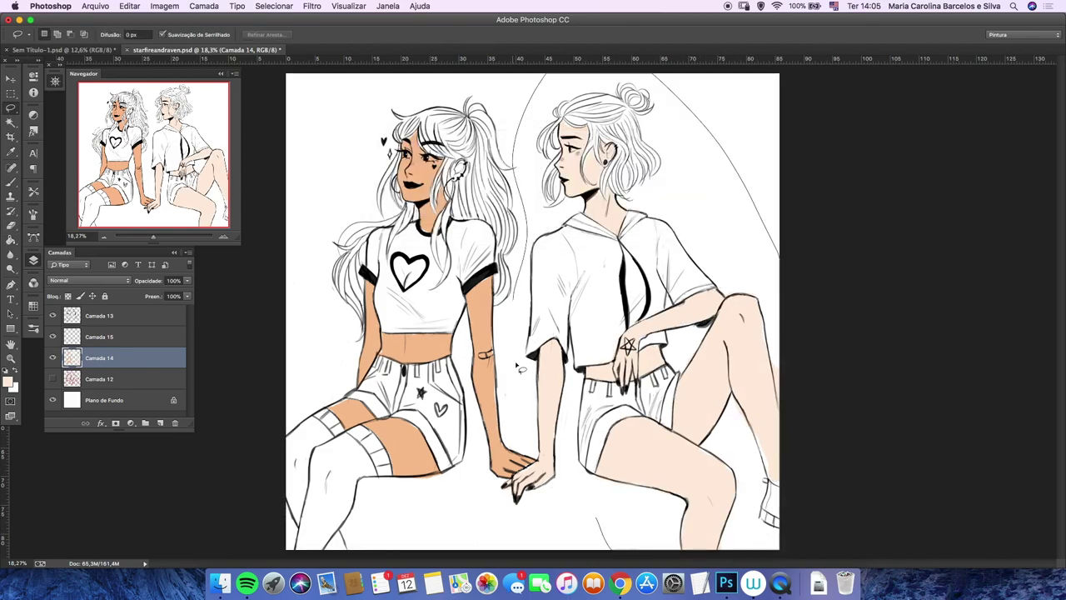
{"action": "left_click", "coordinate": [164, 6]}
{"action": "left_click", "coordinate": [166, 38]}
{"action": "left_click", "coordinate": [400, 125]}
{"action": "key", "text": "Return"}
Step: Lasso the left character and adjust her skin tone with Hue/Saturation, then clear the selection
{"action": "left_click_drag", "start_coordinate": [452, 523], "coordinate": [450, 516]}
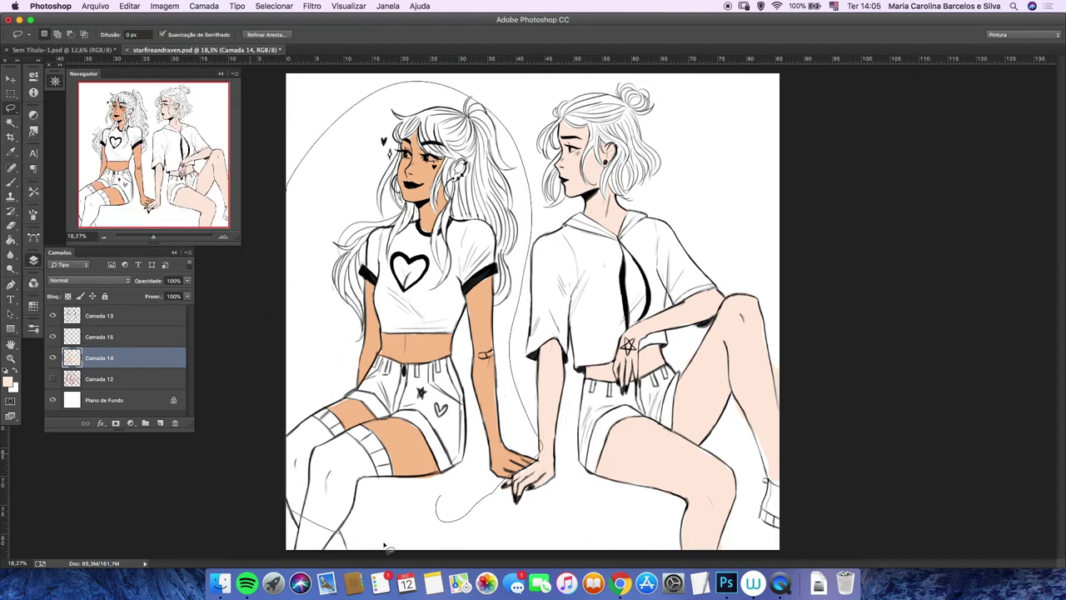
{"action": "left_click", "coordinate": [164, 5]}
{"action": "mouse_move", "coordinate": [167, 39]}
{"action": "left_click", "coordinate": [381, 100]}
{"action": "left_click_drag", "start_coordinate": [97, 221], "coordinate": [98, 250]}
{"action": "key", "text": "Return"}
{"action": "key", "text": "ctrl+d"}
Step: Fill the heart-shaped cutout on the left character's shirt with her tan skin color
{"action": "key", "text": "w"}
{"action": "left_click", "coordinate": [410, 268]}
{"action": "key", "text": "alt+BackSpace"}
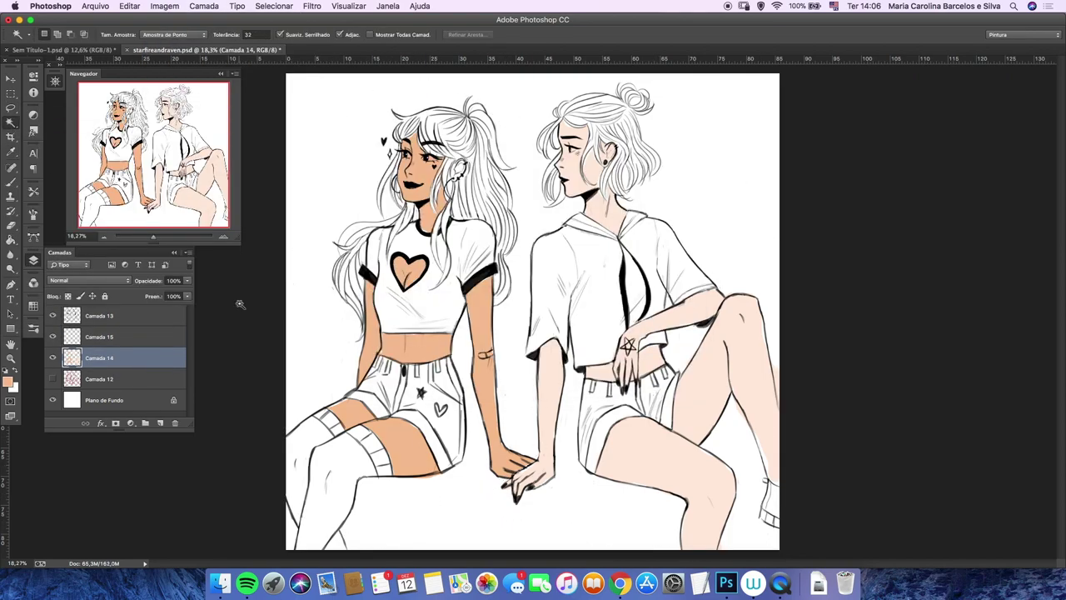
Step: Fill the left character's crop top with hot pink on Camada 15
{"action": "left_click", "coordinate": [92, 336]}
{"action": "left_click", "coordinate": [11, 109]}
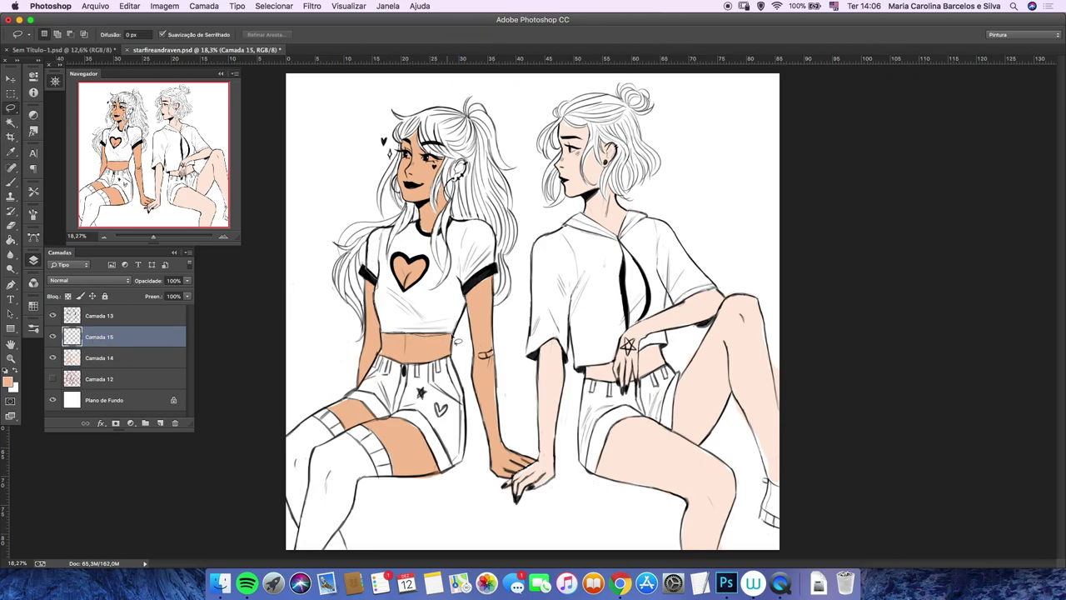
{"action": "left_click", "coordinate": [8, 382]}
{"action": "left_click", "coordinate": [538, 189]}
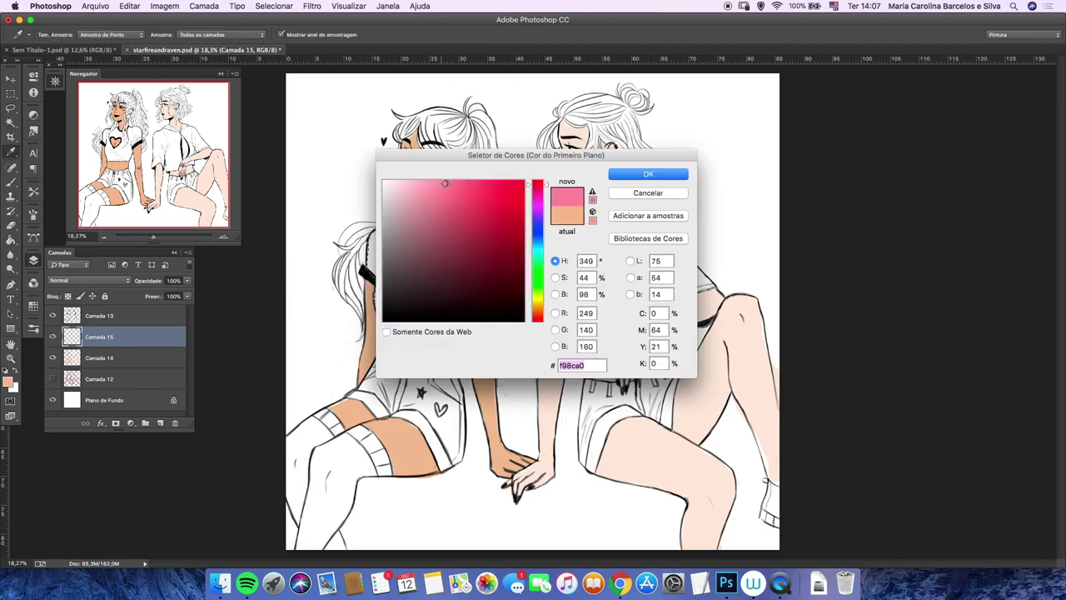
{"action": "key", "text": "Return"}
{"action": "key", "text": "alt+BackSpace"}
{"action": "key", "text": "w"}
{"action": "key", "text": "ctrl+d"}
{"action": "key", "text": "b"}
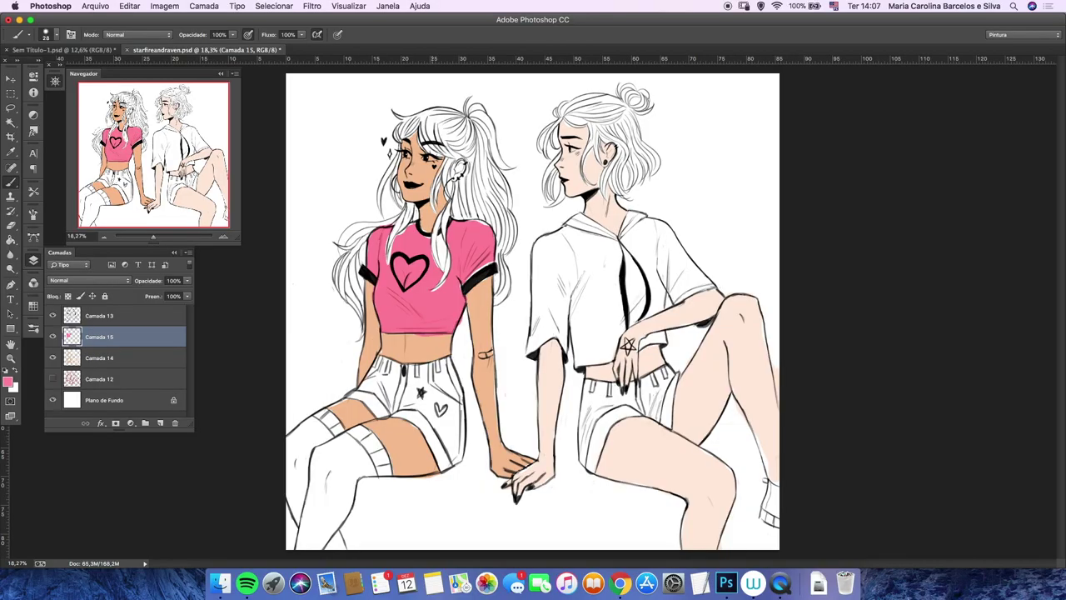
Step: Use Camada 14's skin shapes as a selection to clear the pink from the heart cutout on Camada 15
{"action": "left_click", "coordinate": [77, 358]}
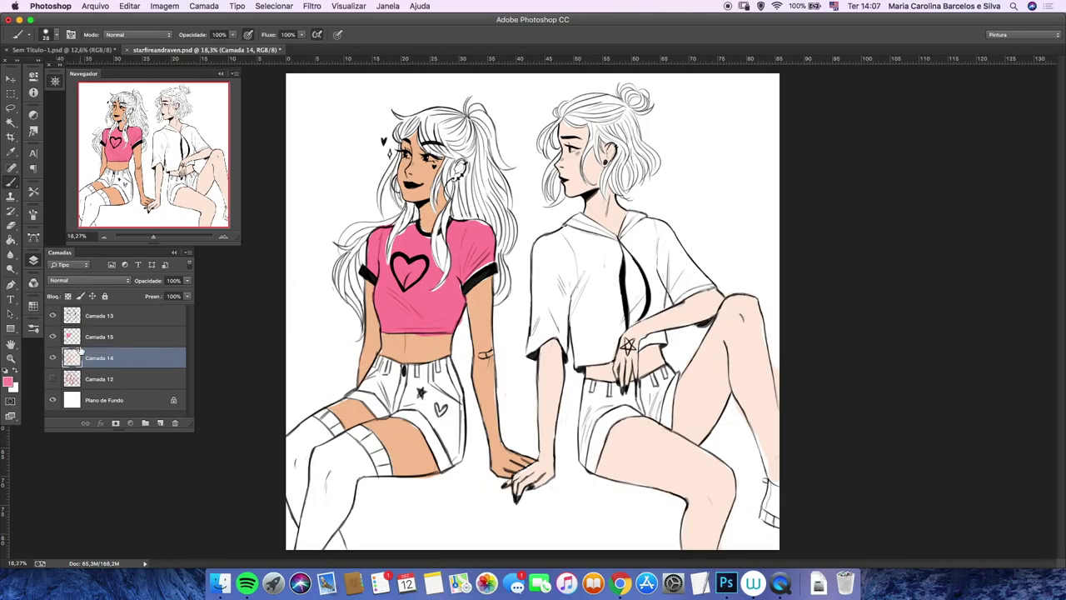
{"action": "left_click", "coordinate": [72, 358], "text": "super"}
{"action": "left_click", "coordinate": [71, 336]}
{"action": "key", "text": "super+d"}
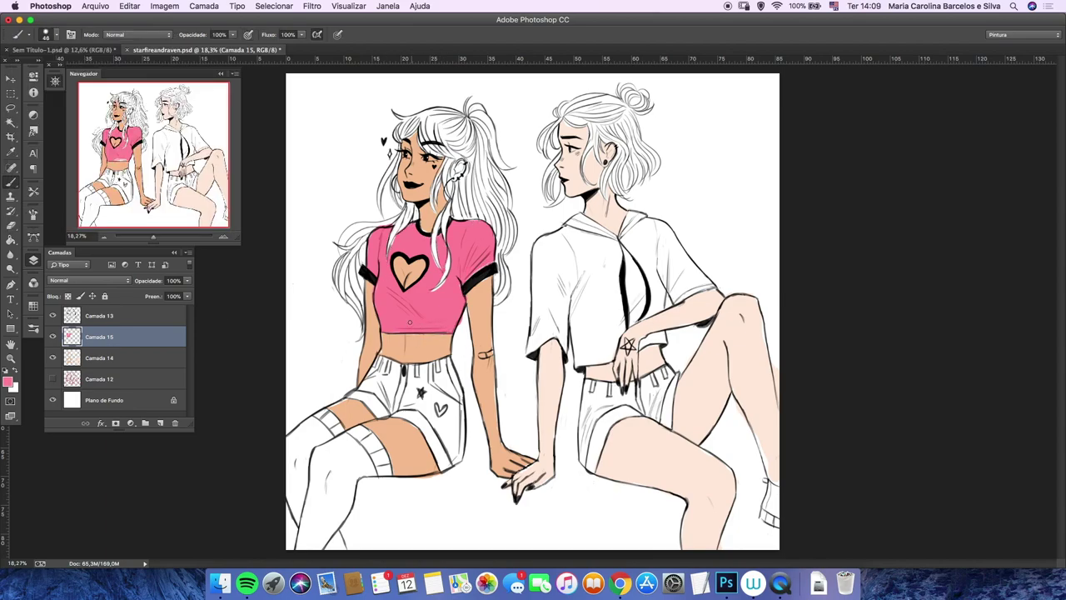
Step: Paint the left character's shorts dark grey with lighter grey cuffs
{"action": "left_click", "coordinate": [388, 289]}
{"action": "left_click", "coordinate": [387, 289]}
{"action": "key", "text": "Return"}
{"action": "key", "text": "b"}
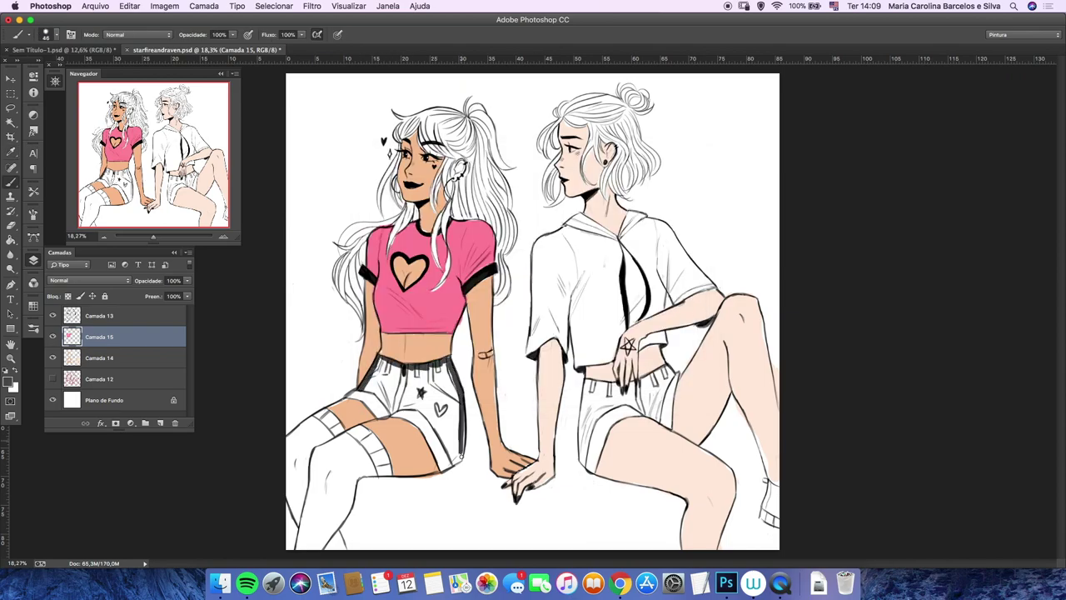
{"action": "key", "text": "alt+shift+BackSpace"}
{"action": "left_click", "coordinate": [477, 299]}
{"action": "key", "text": "Return"}
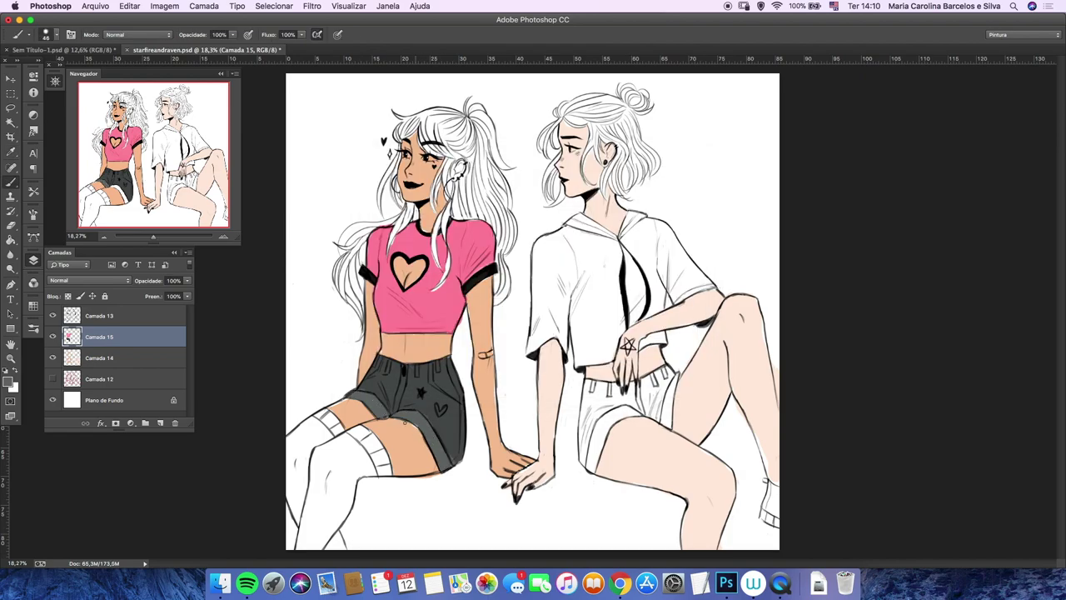
Step: Apply Hue/Saturation to the selected shorts with hue -17, saturation -42 and lightness +5
{"action": "left_click", "coordinate": [164, 5]}
{"action": "left_click", "coordinate": [380, 103]}
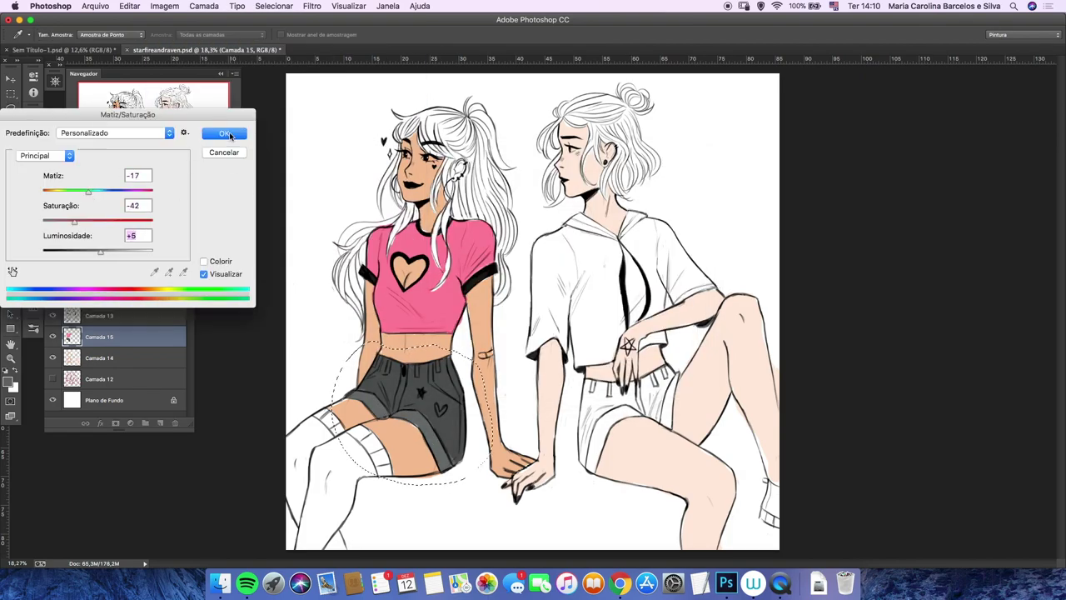
{"action": "left_click", "coordinate": [230, 135]}
{"action": "key", "text": "ctrl+d"}
Step: Color the heart patch on the shorts pink and the stocking cuffs black
{"action": "scroll", "coordinate": [375, 333], "scroll_direction": "up", "scroll_amount": 5}
{"action": "scroll", "coordinate": [334, 292], "scroll_direction": "down", "scroll_amount": 3}
{"action": "key", "text": "super+0"}
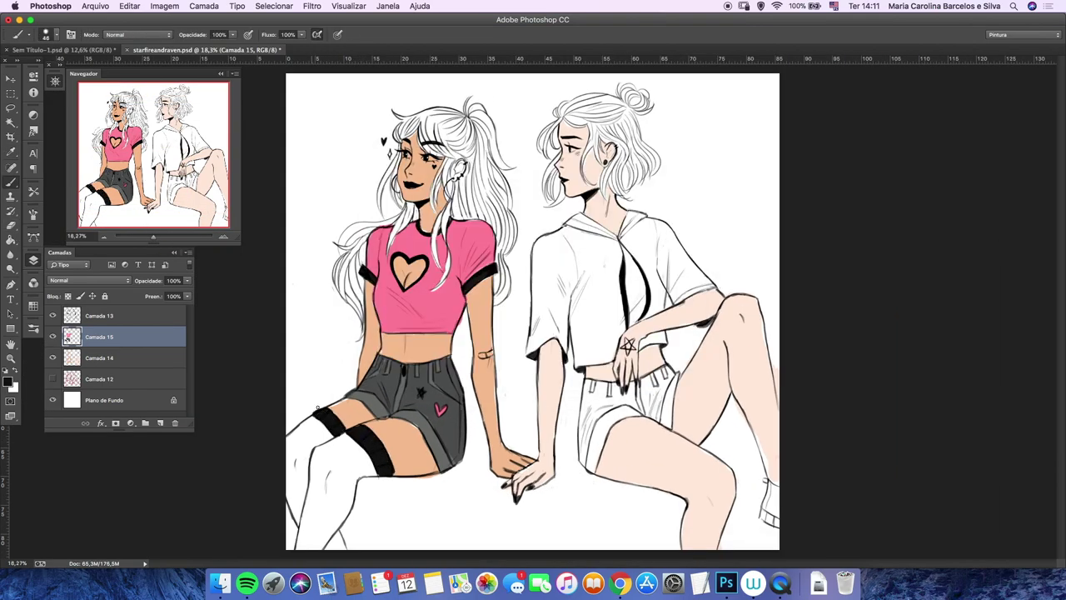
Step: Fill the left character's thigh-high stockings with black and paint pink stripes around their cuffs
{"action": "key", "text": "l"}
{"action": "left_click", "coordinate": [9, 382]}
{"action": "left_click", "coordinate": [405, 209]}
{"action": "left_click", "coordinate": [648, 174]}
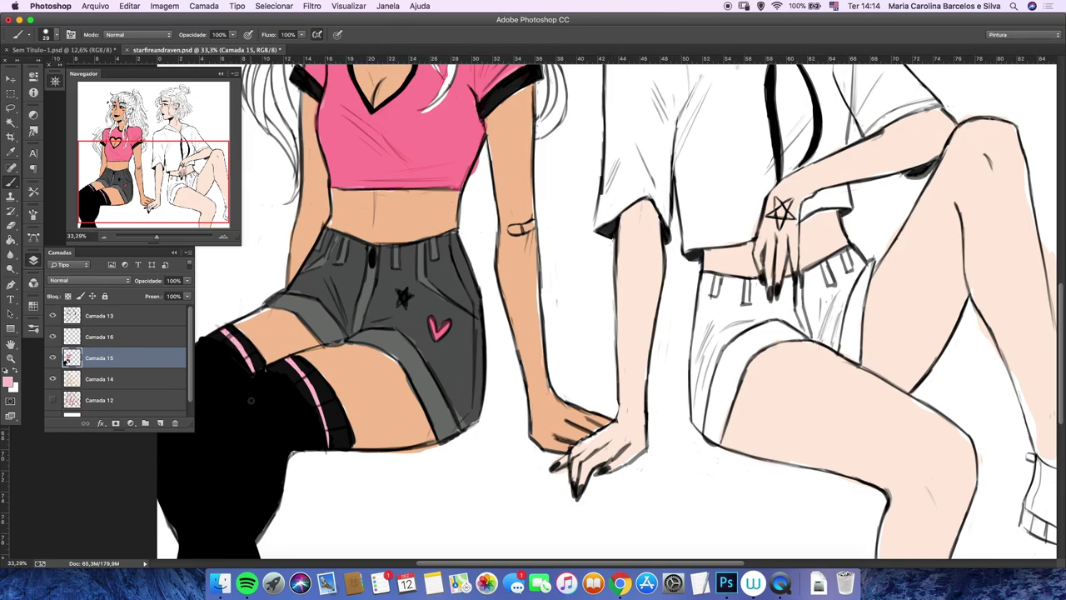
Step: Paint over the pink stripe on the near stocking's cuff with black
{"action": "mouse_move", "coordinate": [156, 236]}
{"action": "left_mouse_down"}
{"action": "mouse_move", "coordinate": [125, 237]}
{"action": "mouse_move", "coordinate": [179, 237]}
{"action": "mouse_move", "coordinate": [156, 237]}
{"action": "left_mouse_up"}
{"action": "left_click", "coordinate": [99, 337]}
{"action": "left_click", "coordinate": [10, 381]}
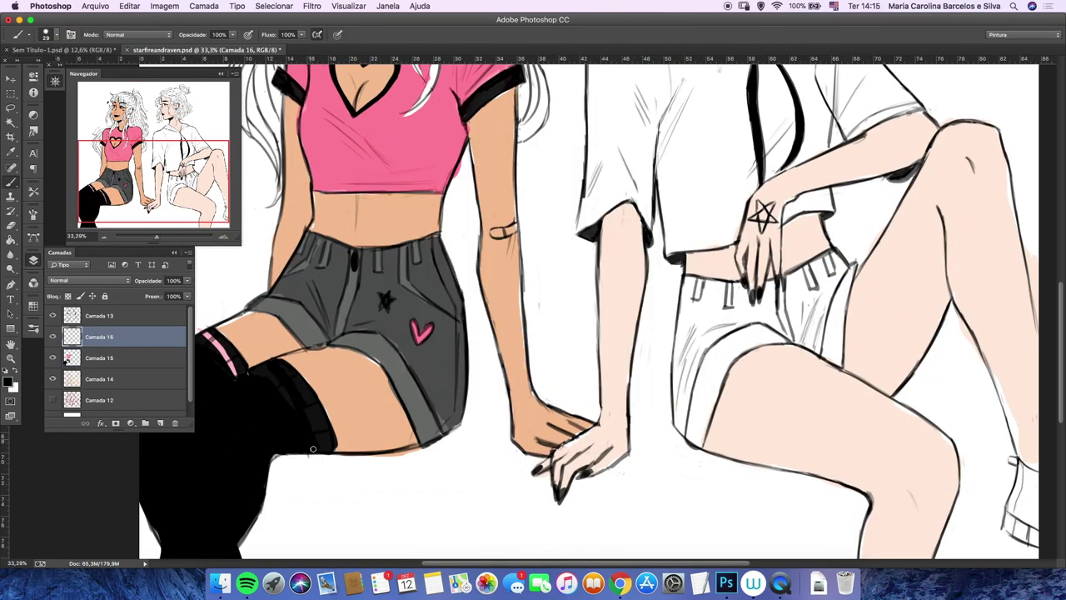
Step: Add a layer above Camada 13 and repaint the stocking cuff stripes in pale pink (#deb5c8)
{"action": "left_click", "coordinate": [159, 423]}
{"action": "left_click", "coordinate": [9, 382]}
{"action": "left_click", "coordinate": [408, 198]}
{"action": "left_click", "coordinate": [539, 193]}
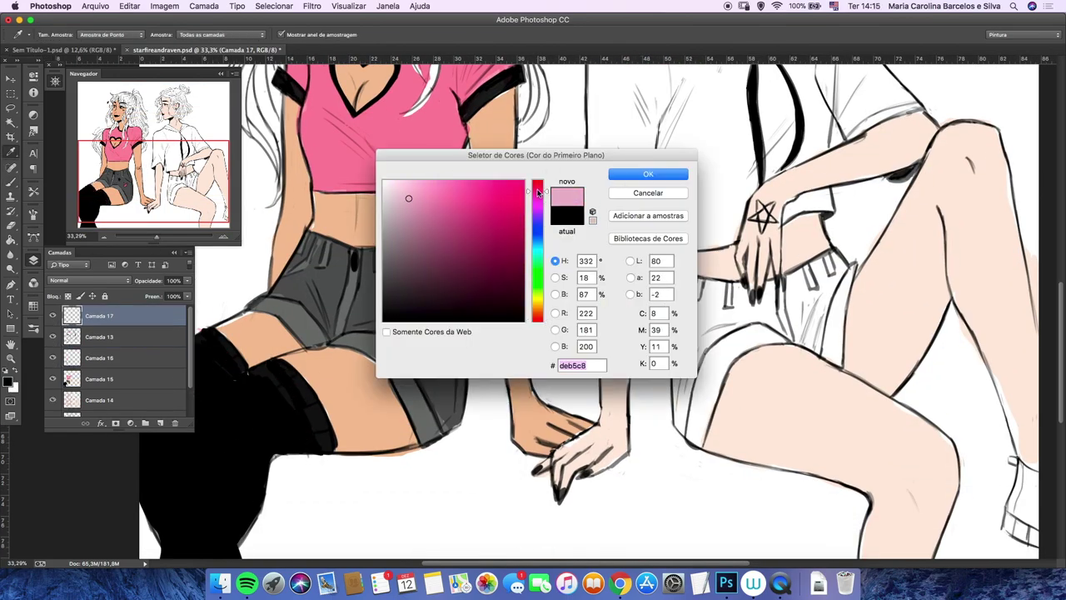
{"action": "key", "text": "Return"}
{"action": "left_click_drag", "start_coordinate": [270, 361], "coordinate": [291, 379]}
Step: Dot the side pocket of the left character's shorts with small pale pink spots
{"action": "scroll", "coordinate": [401, 421], "scroll_direction": "down", "scroll_amount": 5}
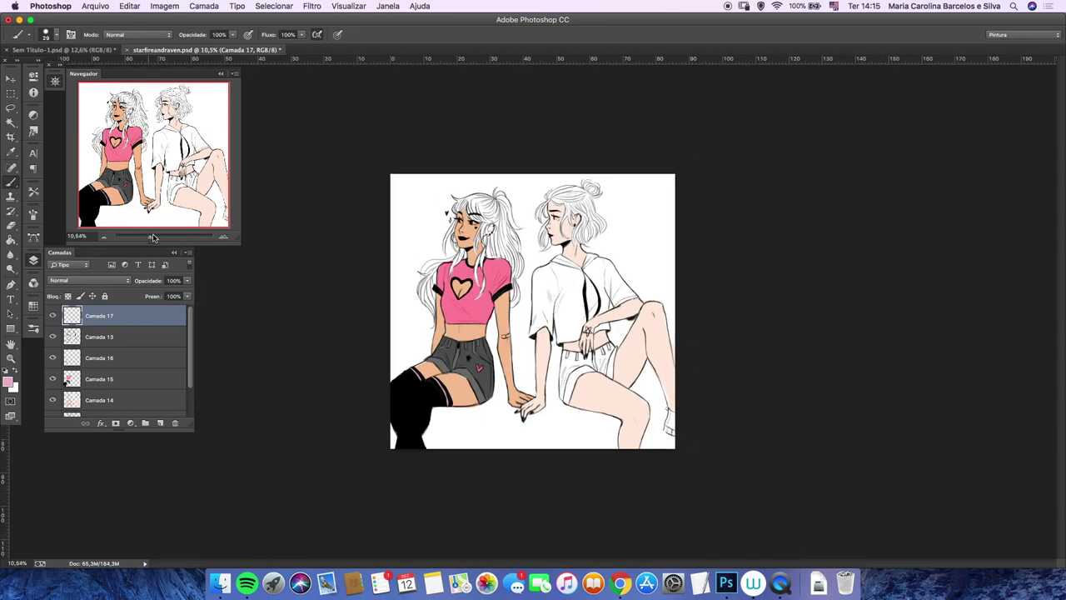
{"action": "scroll", "coordinate": [402, 422], "scroll_direction": "up", "scroll_amount": 5}
{"action": "scroll", "coordinate": [394, 400], "scroll_direction": "down", "scroll_amount": 5}
{"action": "scroll", "coordinate": [393, 400], "scroll_direction": "up", "scroll_amount": 5}
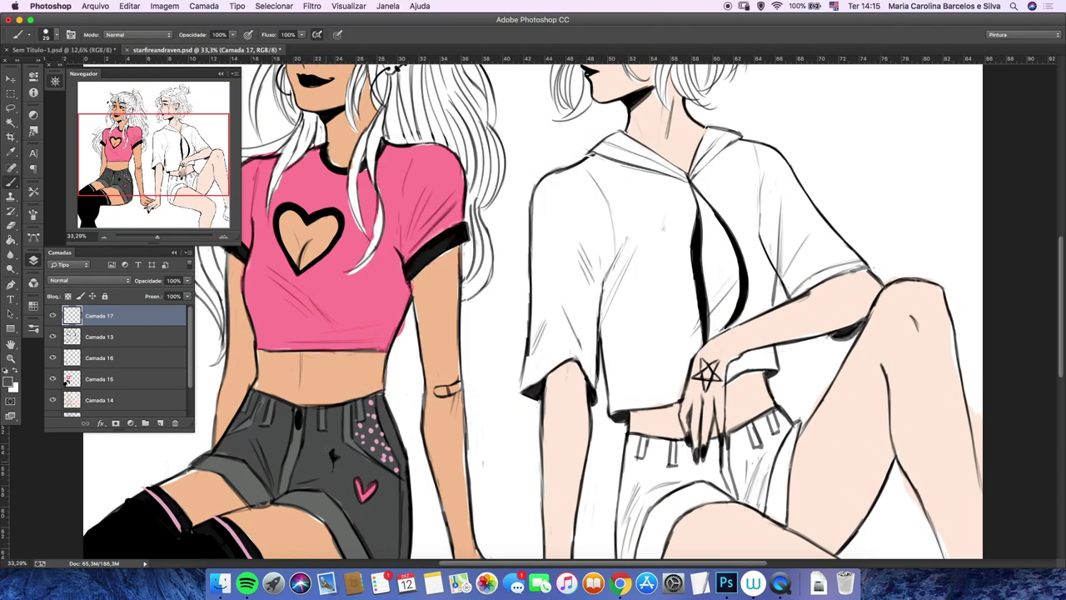
Step: Cover the star on the shorts with grey and add pink dots to the other pocket
{"action": "left_click", "coordinate": [364, 493]}
{"action": "key", "text": "Return"}
{"action": "left_click", "coordinate": [236, 425]}
{"action": "key", "text": "Return"}
{"action": "scroll", "coordinate": [242, 426], "scroll_direction": "down", "scroll_amount": 5}
{"action": "scroll", "coordinate": [241, 427], "scroll_direction": "up", "scroll_amount": 4}
Step: Lasso the left character's shorts and stockings and adjust their brightness and contrast
{"action": "left_click", "coordinate": [11, 109]}
{"action": "left_click_drag", "start_coordinate": [310, 390], "coordinate": [300, 408]}
{"action": "left_click", "coordinate": [164, 6]}
{"action": "left_click", "coordinate": [345, 40]}
{"action": "left_click_drag", "start_coordinate": [292, 255], "coordinate": [310, 255]}
{"action": "key", "text": "Return"}
Step: Darken the left character's shorts with Hue/Saturation and clear the selection
{"action": "left_click", "coordinate": [164, 6]}
{"action": "mouse_move", "coordinate": [200, 43]}
{"action": "left_click", "coordinate": [345, 103]}
{"action": "left_click_drag", "start_coordinate": [97, 220], "coordinate": [104, 251]}
{"action": "key", "text": "Return"}
{"action": "key", "text": "cmd+u"}
{"action": "key", "text": "Return"}
{"action": "key", "text": "super+d"}
Step: Add a new layer above Camada 16 and set the foreground color to lavender
{"action": "scroll", "coordinate": [541, 308], "scroll_direction": "left", "scroll_amount": 3}
{"action": "left_click", "coordinate": [74, 358]}
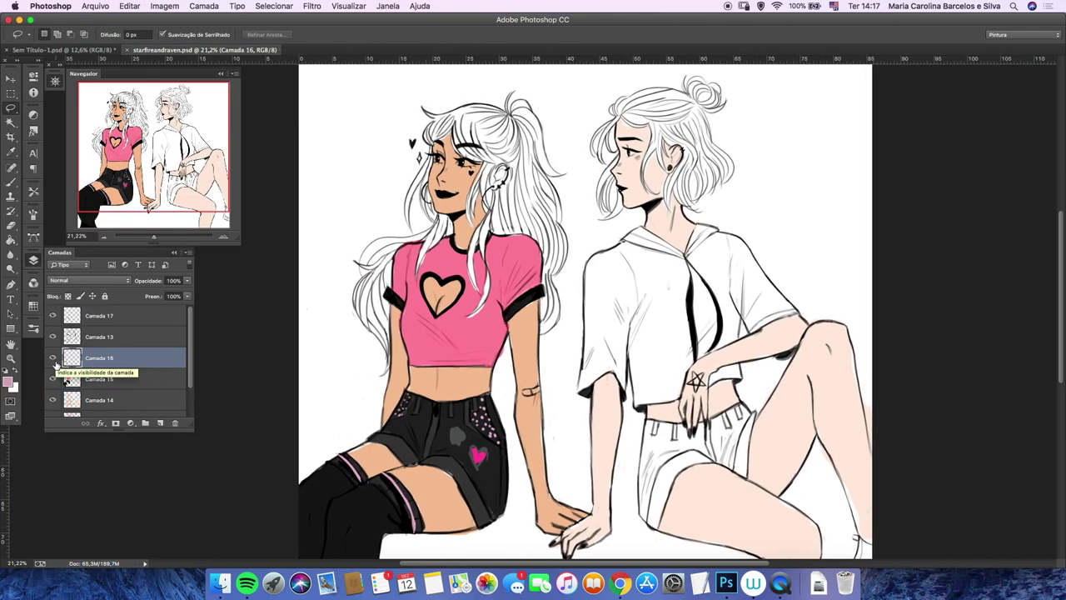
{"action": "left_click", "coordinate": [160, 423]}
{"action": "left_click", "coordinate": [9, 381]}
{"action": "left_click", "coordinate": [546, 250]}
{"action": "key", "text": "Escape"}
{"action": "left_click", "coordinate": [9, 381]}
{"action": "key", "text": "Return"}
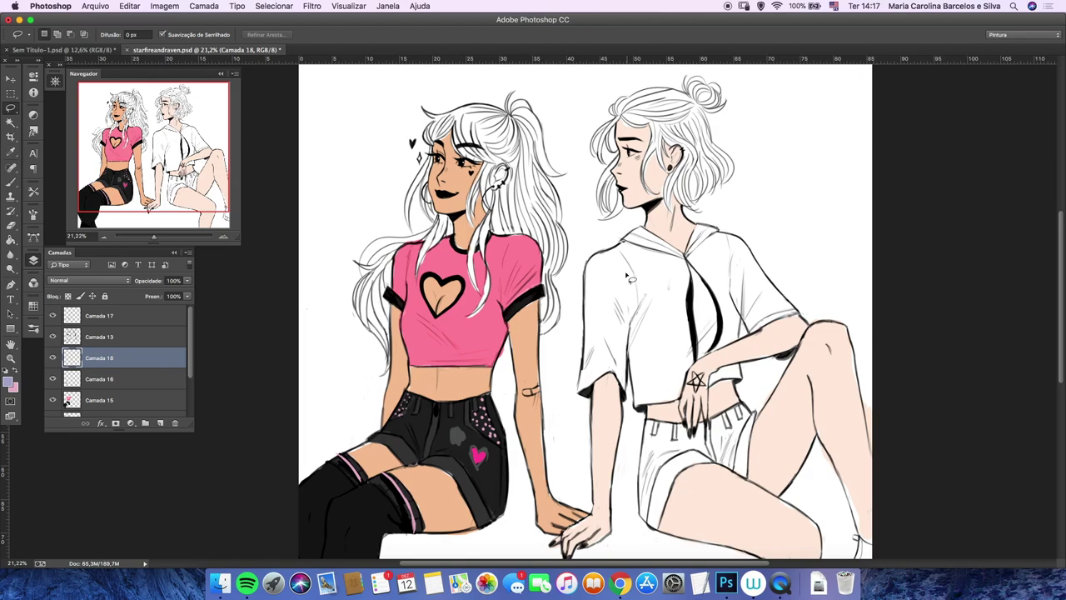
Step: Fill the right character's hooded shirt with a vertical lavender-to-purple gradient and touch up gaps along its edges
{"action": "mouse_move", "coordinate": [723, 236]}
{"action": "left_mouse_down"}
{"action": "mouse_move", "coordinate": [641, 228]}
{"action": "mouse_move", "coordinate": [650, 404]}
{"action": "left_mouse_up"}
{"action": "left_click", "coordinate": [9, 381]}
{"action": "left_click", "coordinate": [783, 300]}
{"action": "key", "text": "Return"}
{"action": "key", "text": "g"}
{"action": "key", "text": "l"}
{"action": "key", "text": "super+d"}
{"action": "key", "text": "Return"}
{"action": "scroll", "coordinate": [658, 283], "scroll_direction": "up", "scroll_amount": 4}
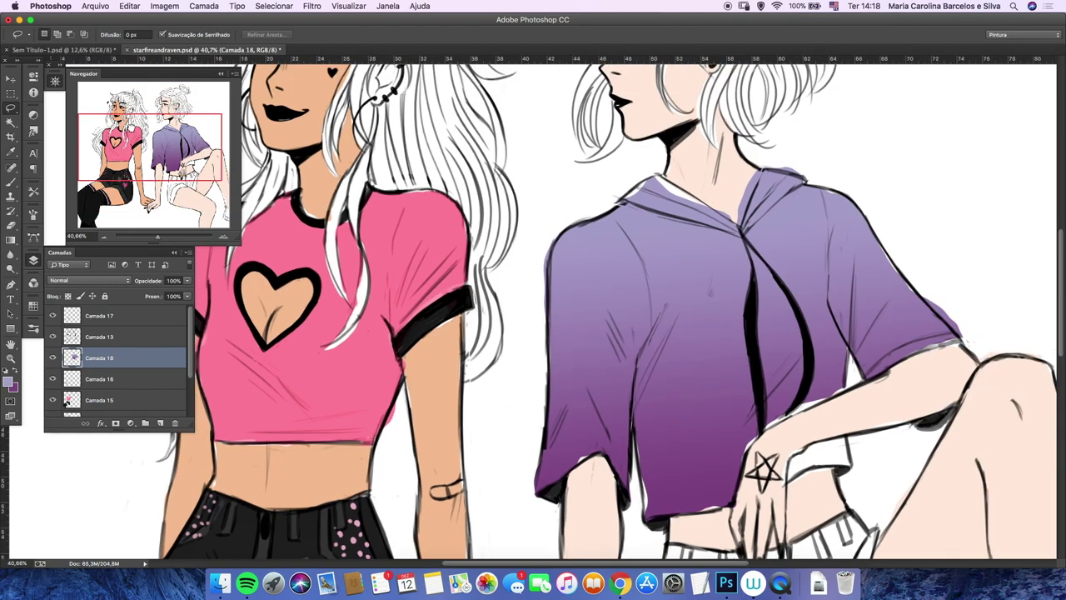
{"action": "key", "text": "b"}
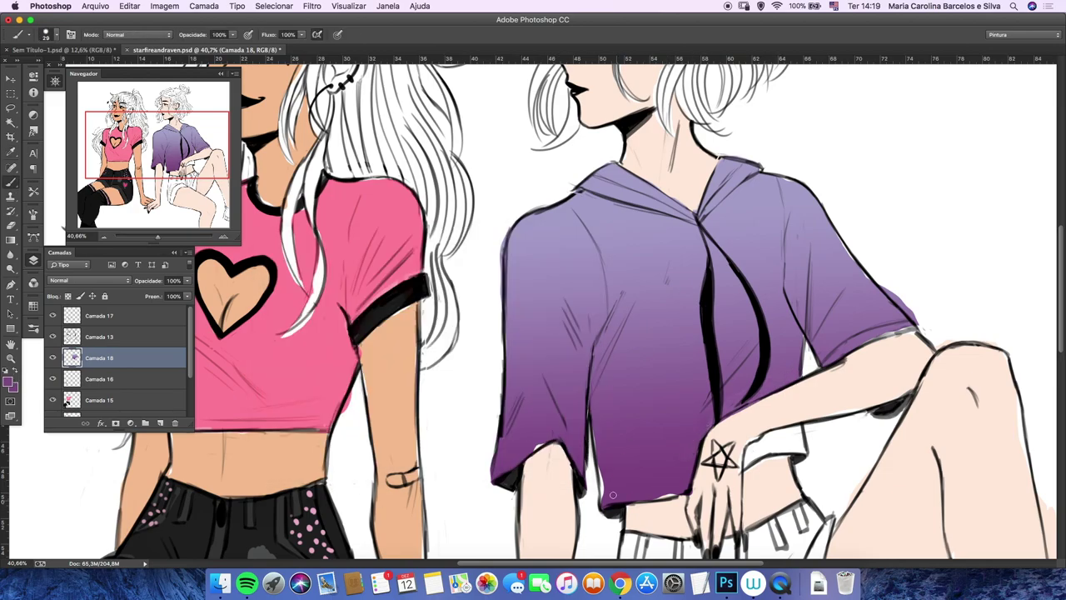
Step: Color the right character's shorts grey (#acb2b2) with darker grey cuffs
{"action": "left_click_drag", "start_coordinate": [158, 236], "coordinate": [152, 236]}
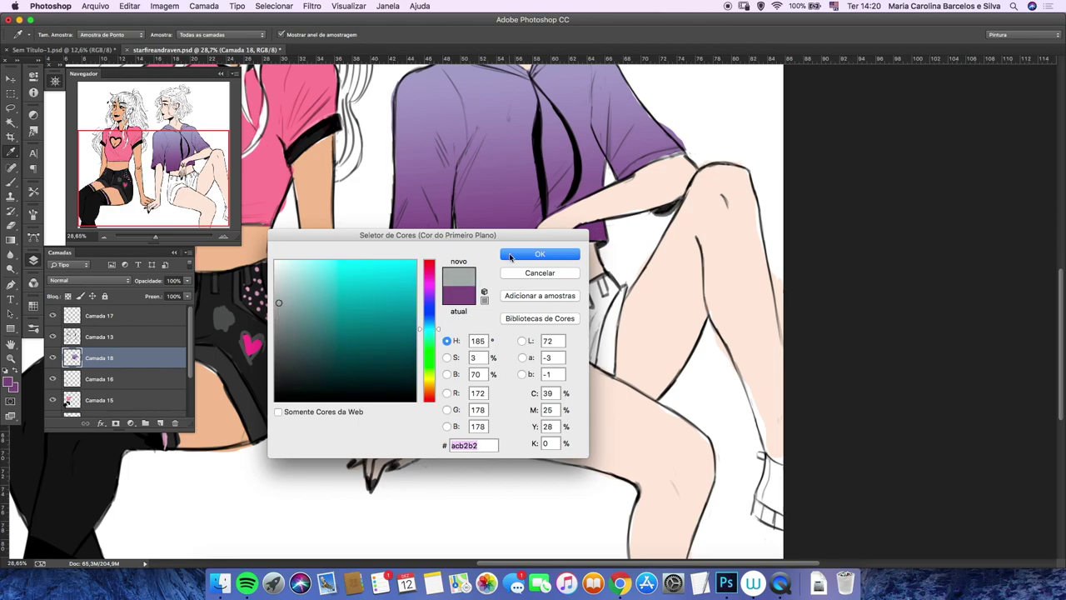
{"action": "left_click", "coordinate": [510, 256]}
Step: Shift the right character's shorts to dark navy with Hue/Saturation
{"action": "key", "text": "l"}
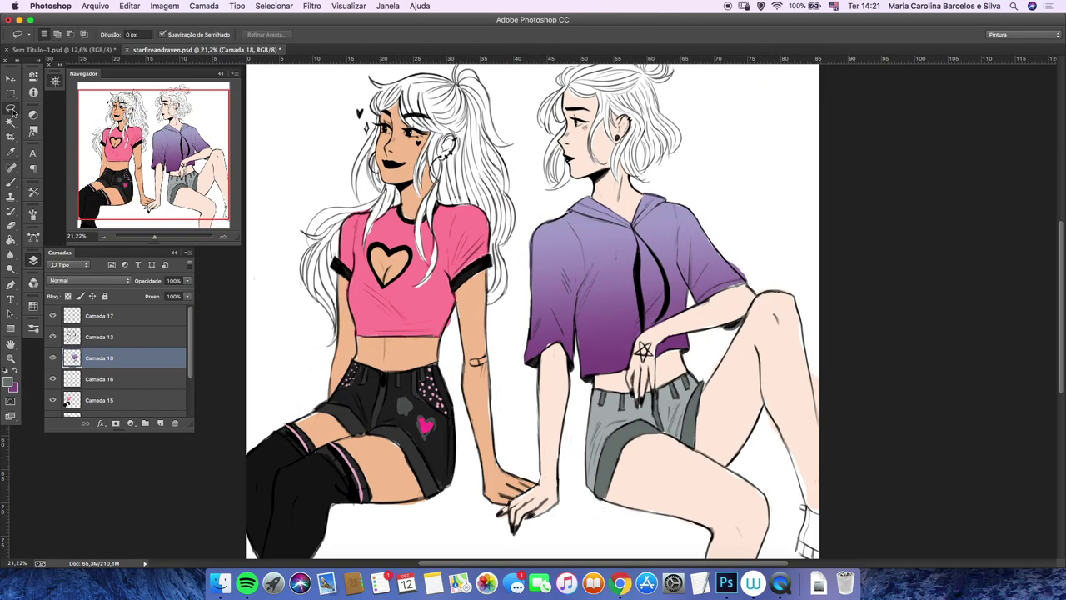
{"action": "key", "text": "super+u"}
{"action": "left_click_drag", "start_coordinate": [97, 190], "coordinate": [133, 220]}
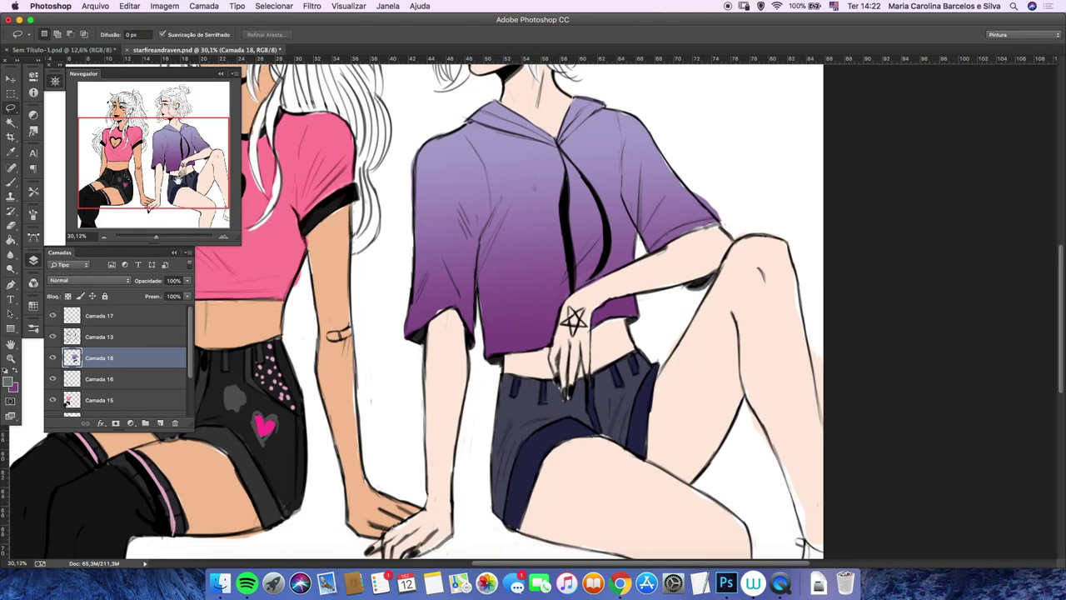
Step: Choose a muted slate blue and repaint the cuffs and body of the right character's shorts
{"action": "key", "text": "b"}
{"action": "left_click", "coordinate": [10, 381]}
{"action": "key", "text": "Return"}
{"action": "mouse_move", "coordinate": [510, 529]}
{"action": "left_mouse_down"}
{"action": "mouse_move", "coordinate": [533, 467]}
{"action": "mouse_move", "coordinate": [584, 429]}
{"action": "left_mouse_up"}
{"action": "left_click_drag", "start_coordinate": [517, 387], "coordinate": [504, 521]}
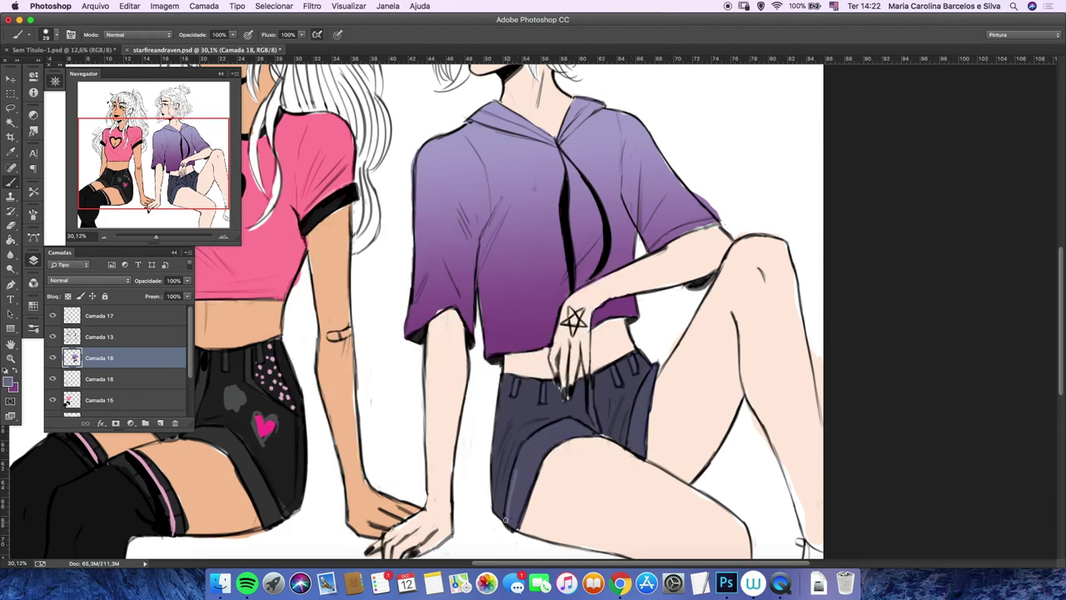
Step: Switch to QuickTime Player
{"action": "mouse_move", "coordinate": [155, 236]}
{"action": "left_mouse_down"}
{"action": "mouse_move", "coordinate": [133, 236]}
{"action": "mouse_move", "coordinate": [148, 236]}
{"action": "left_mouse_up"}
{"action": "left_click", "coordinate": [780, 583]}
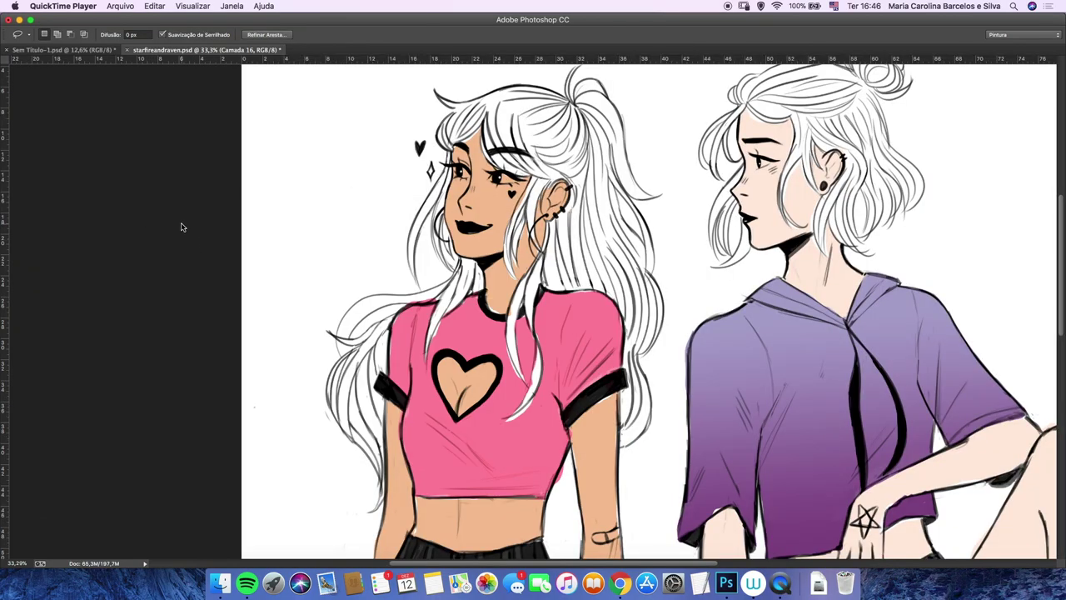
Step: Switch back to Photoshop and fill the left character's hair with a vertical gradient from crimson to salmon
{"action": "left_click", "coordinate": [180, 226]}
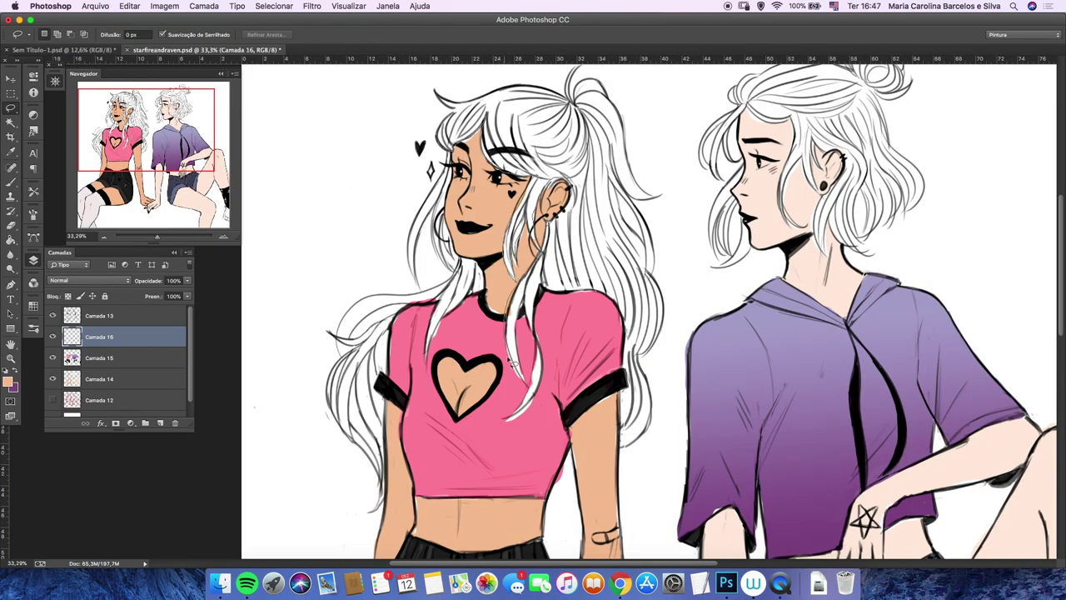
{"action": "key", "text": "super+shift+d"}
{"action": "left_click", "coordinate": [8, 381]}
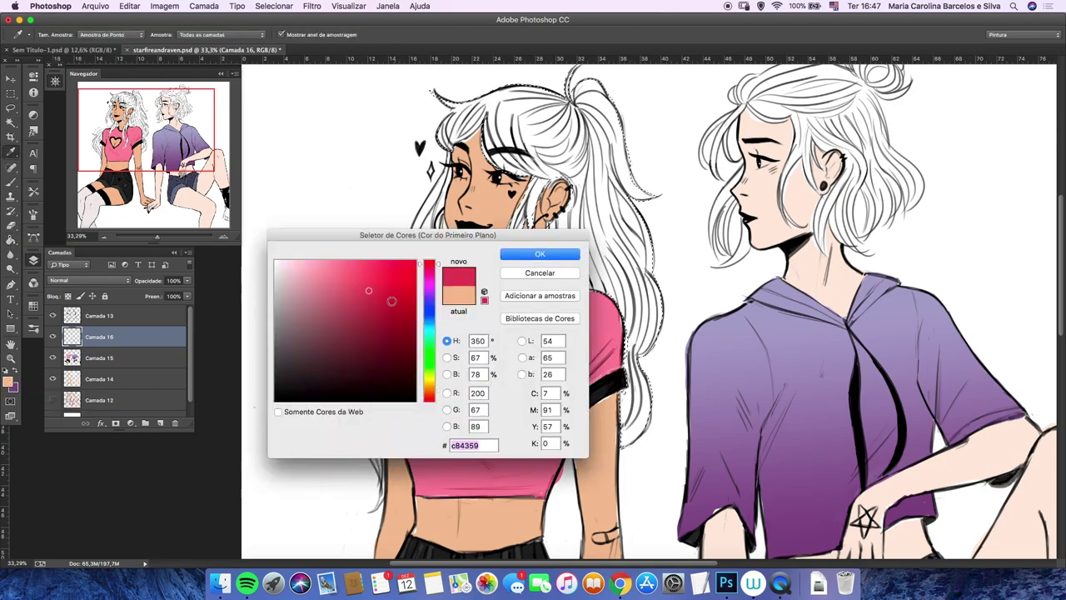
{"action": "left_click", "coordinate": [627, 586]}
{"action": "left_click", "coordinate": [616, 470]}
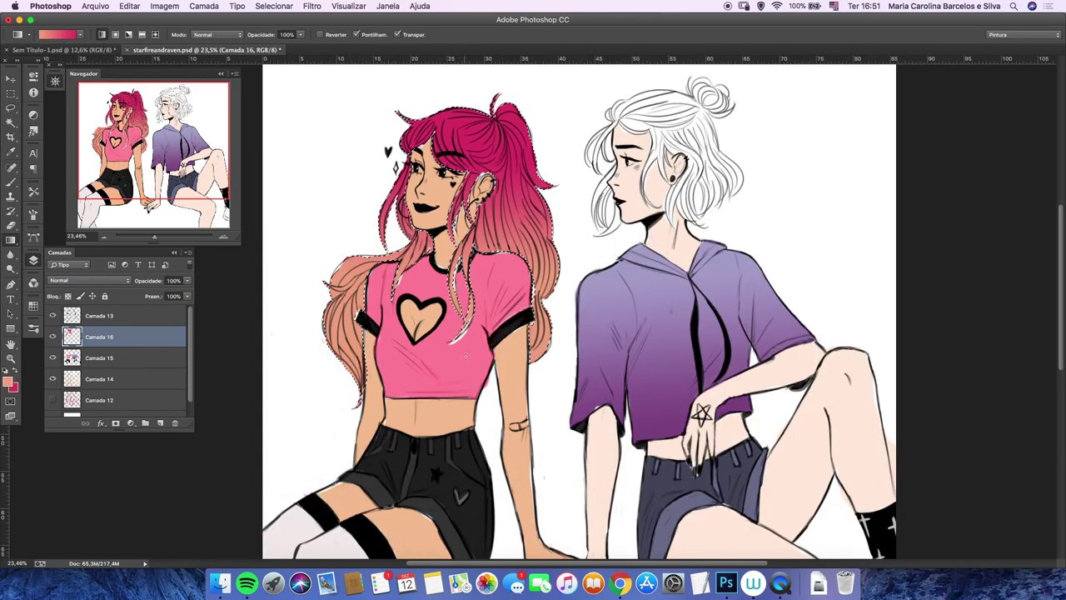
Step: Shift the left character's hair colors with Hue/Saturation, using hue +17 and saturation -7
{"action": "key", "text": "w"}
{"action": "left_click", "coordinate": [165, 5]}
{"action": "key", "text": "super+u"}
{"action": "mouse_move", "coordinate": [97, 191]}
{"action": "left_mouse_down"}
{"action": "mouse_move", "coordinate": [95, 223]}
{"action": "mouse_move", "coordinate": [107, 196]}
{"action": "left_mouse_up"}
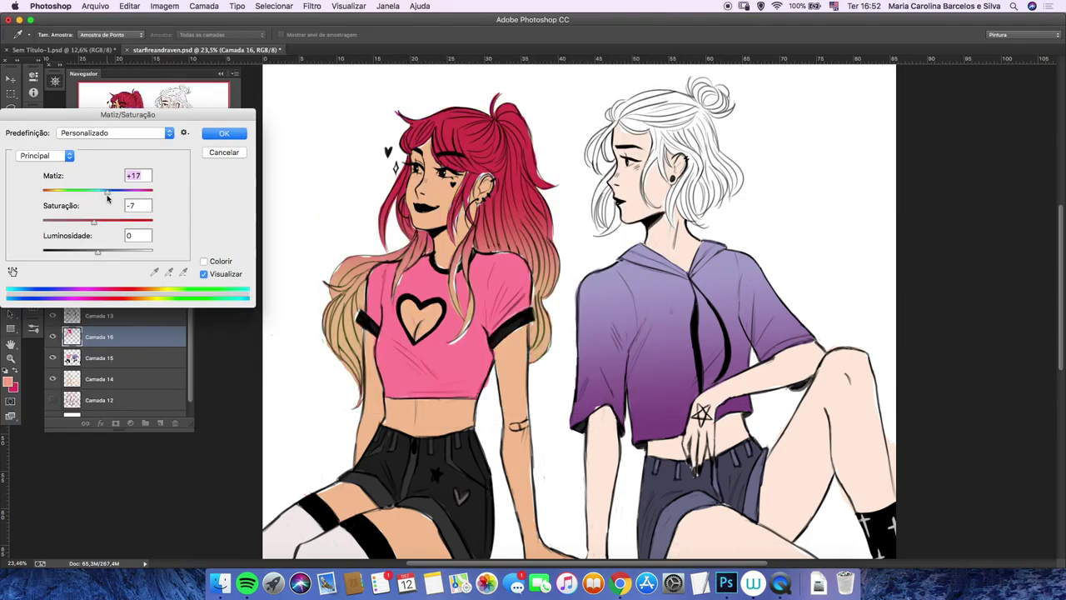
{"action": "key", "text": "Return"}
Step: Create a new layer, outline the right character's hair and fill it with light lavender
{"action": "left_click_drag", "start_coordinate": [150, 236], "coordinate": [155, 237]}
{"action": "left_click", "coordinate": [11, 109]}
{"action": "left_click", "coordinate": [10, 108]}
{"action": "key", "text": "alt+shift+super+n"}
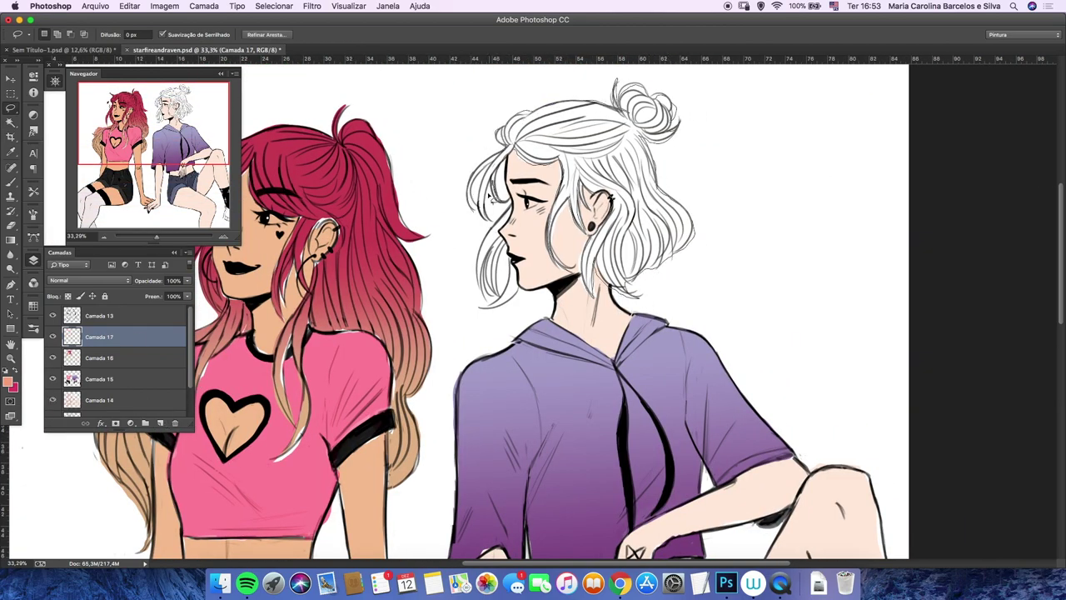
{"action": "left_click", "coordinate": [9, 382]}
{"action": "left_click", "coordinate": [431, 286]}
{"action": "left_click", "coordinate": [543, 250]}
{"action": "key", "text": "g"}
{"action": "left_click_drag", "start_coordinate": [583, 100], "coordinate": [633, 275]}
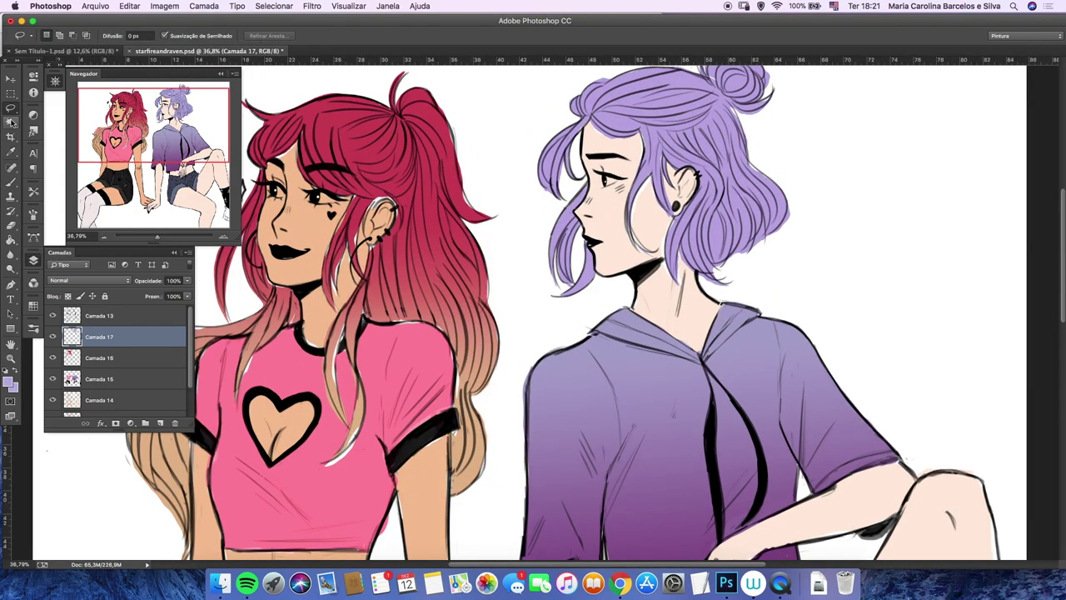
Step: Recolor the right character's hair with a vertical gradient from dark purple to lavender
{"action": "left_click", "coordinate": [11, 151]}
{"action": "left_click", "coordinate": [10, 383]}
{"action": "key", "text": "Return"}
{"action": "key", "text": "g"}
{"action": "left_click_drag", "start_coordinate": [667, 83], "coordinate": [658, 283]}
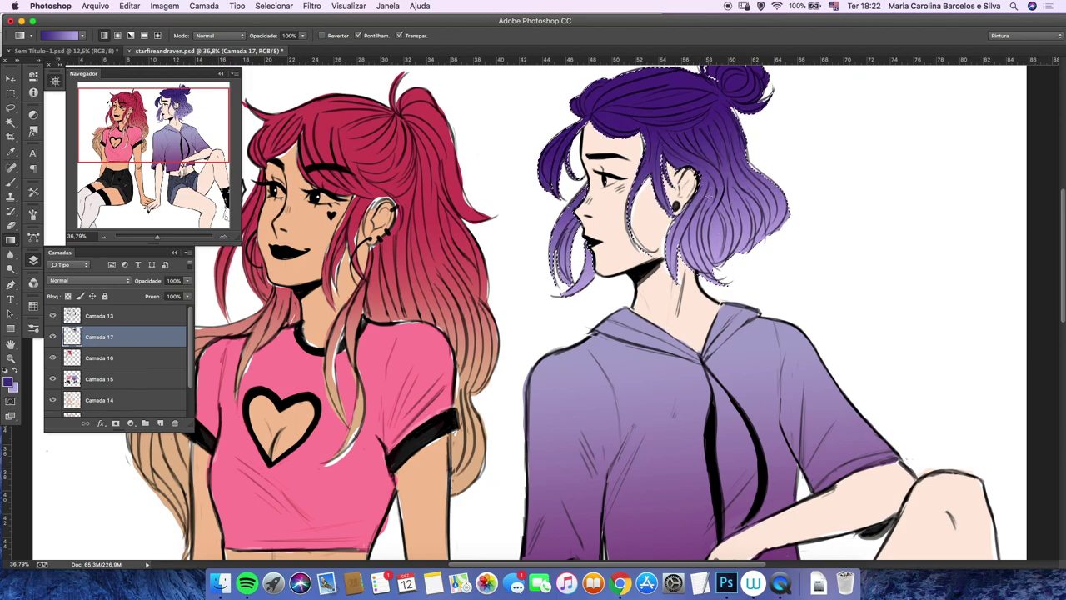
Step: Adjust the right character's hair with Hue/Saturation to hue -6 and saturation -13
{"action": "key", "text": "l"}
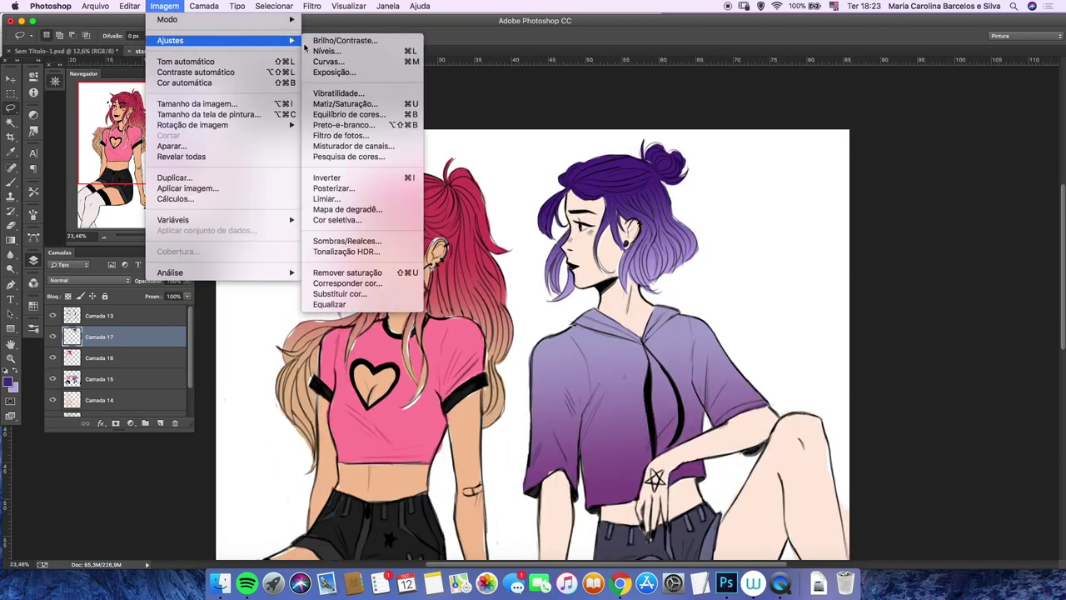
{"action": "left_click", "coordinate": [475, 112]}
{"action": "left_click_drag", "start_coordinate": [97, 191], "coordinate": [88, 193]}
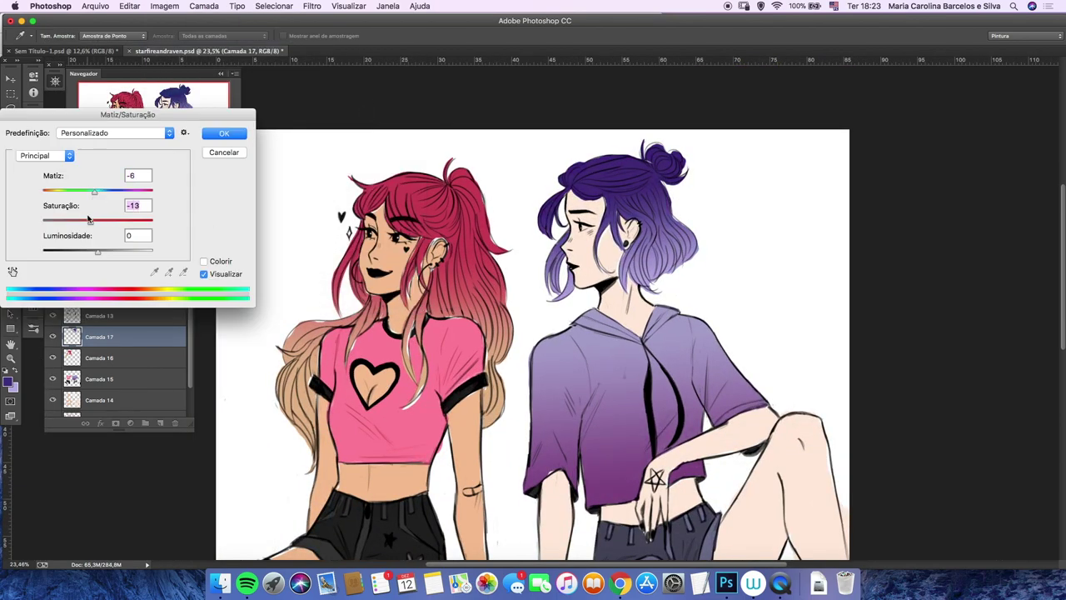
{"action": "left_click", "coordinate": [213, 134]}
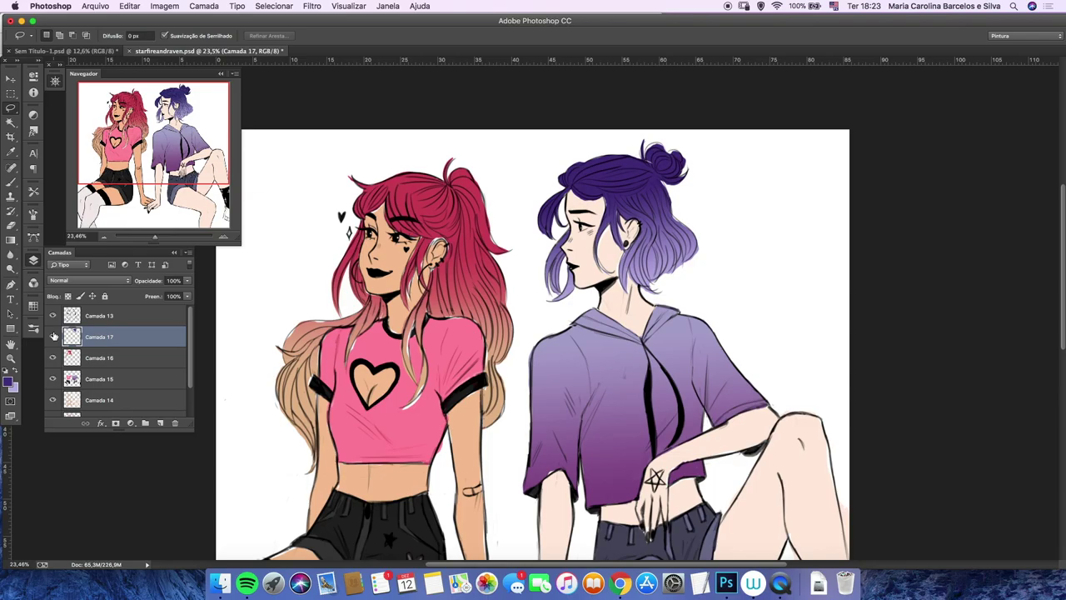
Step: Choose dark charcoal (#323236) and brush it onto the right character's boot
{"action": "key", "text": "super+Tab"}
{"action": "mouse_move", "coordinate": [659, 205]}
{"action": "left_mouse_down"}
{"action": "mouse_move", "coordinate": [658, 250]}
{"action": "mouse_move", "coordinate": [660, 225]}
{"action": "left_mouse_up"}
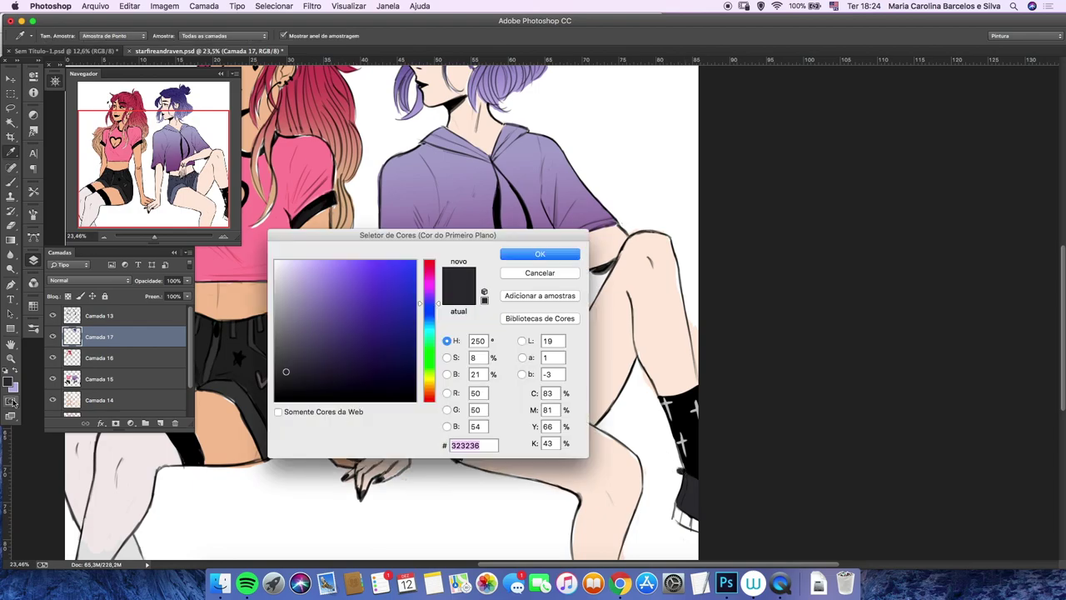
{"action": "key", "text": "Return"}
{"action": "key", "text": "b"}
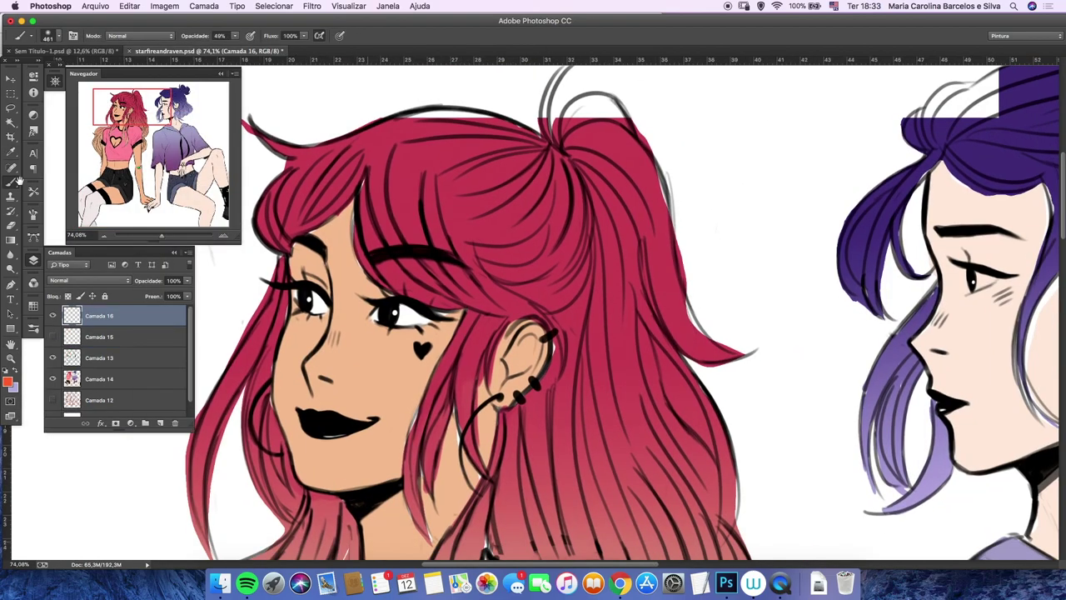
Step: Brush a soft orange-red blush inside a selected area below the left character's near eye
{"action": "key", "text": "b"}
{"action": "left_click_drag", "start_coordinate": [366, 333], "coordinate": [417, 345]}
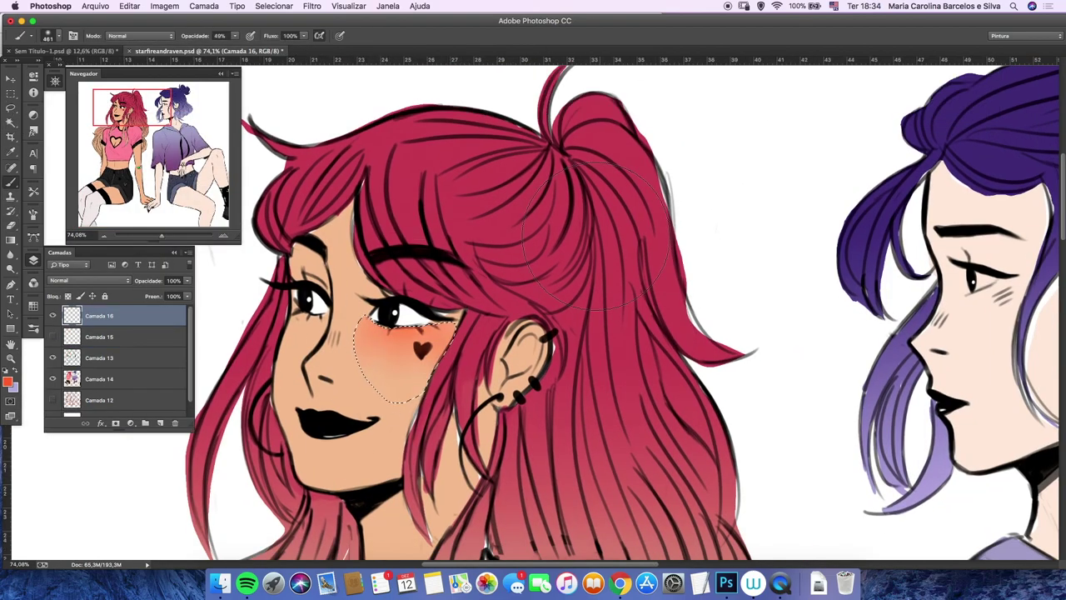
{"action": "key", "text": "ctrl+d"}
{"action": "key", "text": "e"}
Step: Add matching orange-red blush to the left character's far cheek and blend it
{"action": "key", "text": "b"}
{"action": "left_click_drag", "start_coordinate": [287, 321], "coordinate": [321, 329]}
{"action": "key", "text": "w"}
{"action": "left_click", "coordinate": [401, 309]}
{"action": "key", "text": "ctrl+0"}
{"action": "key", "text": "ctrl+plus"}
{"action": "key", "text": "ctrl+d"}
{"action": "key", "text": "b"}
{"action": "key", "text": "ctrl+minus"}
Step: Set the blush layer to the Multiply blend mode at 64% opacity
{"action": "left_click", "coordinate": [87, 280]}
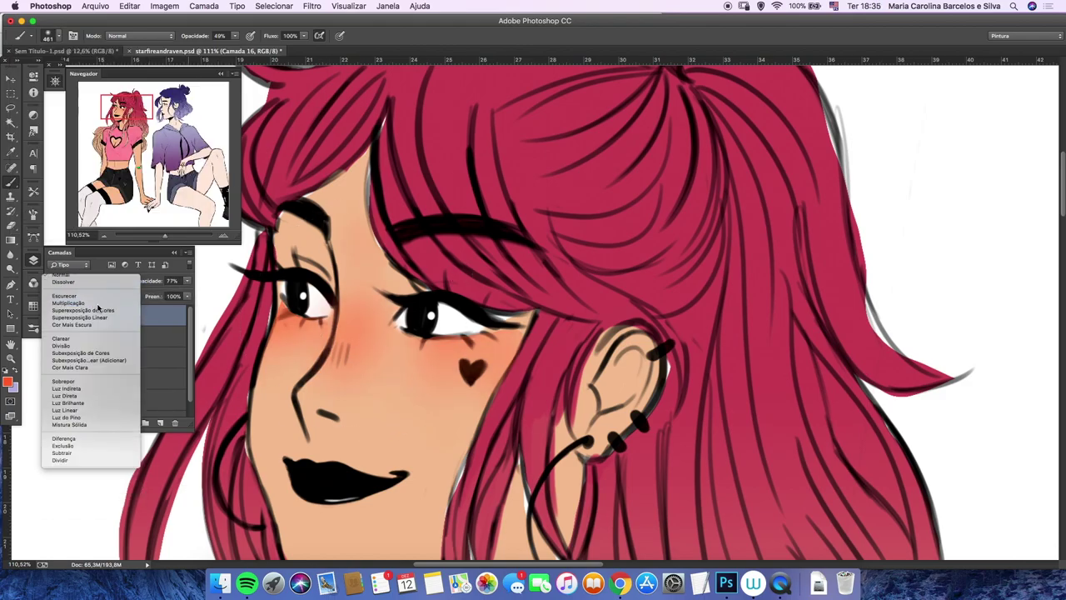
{"action": "left_click", "coordinate": [95, 297]}
{"action": "key", "text": "ctrl+minus"}
Step: Brush blush onto the left character's elbow and fingers, softening it with the eraser
{"action": "left_click_drag", "start_coordinate": [166, 167], "coordinate": [166, 150]}
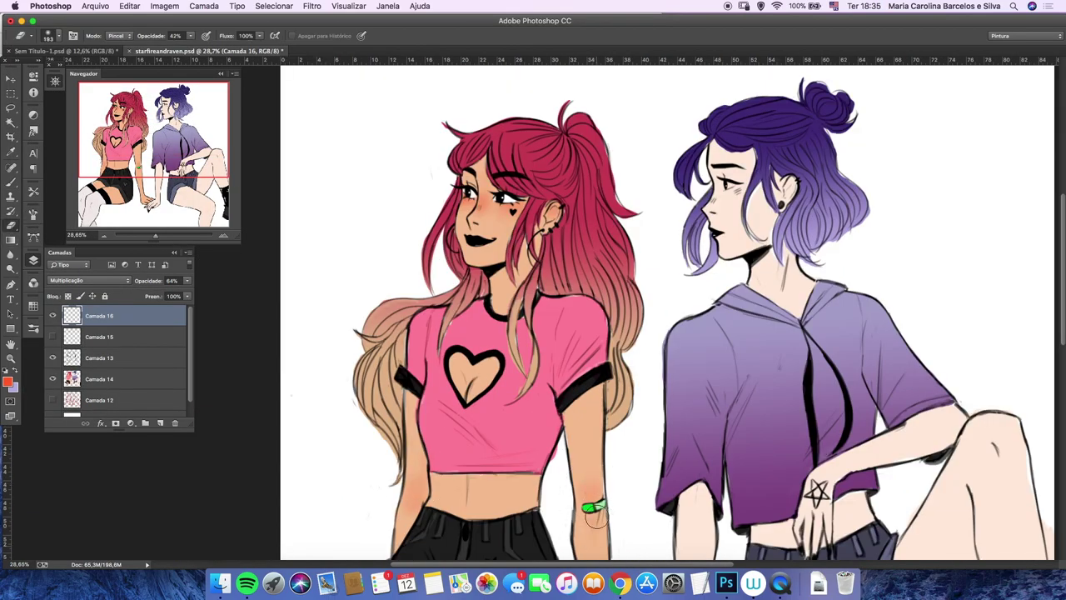
{"action": "key", "text": "ctrl+minus"}
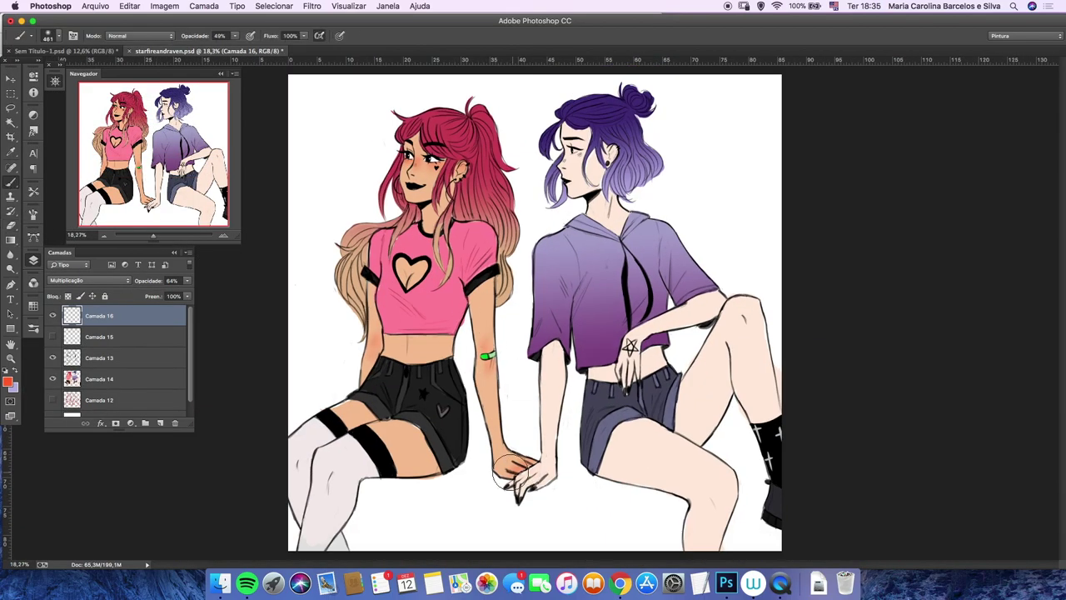
{"action": "key", "text": "e"}
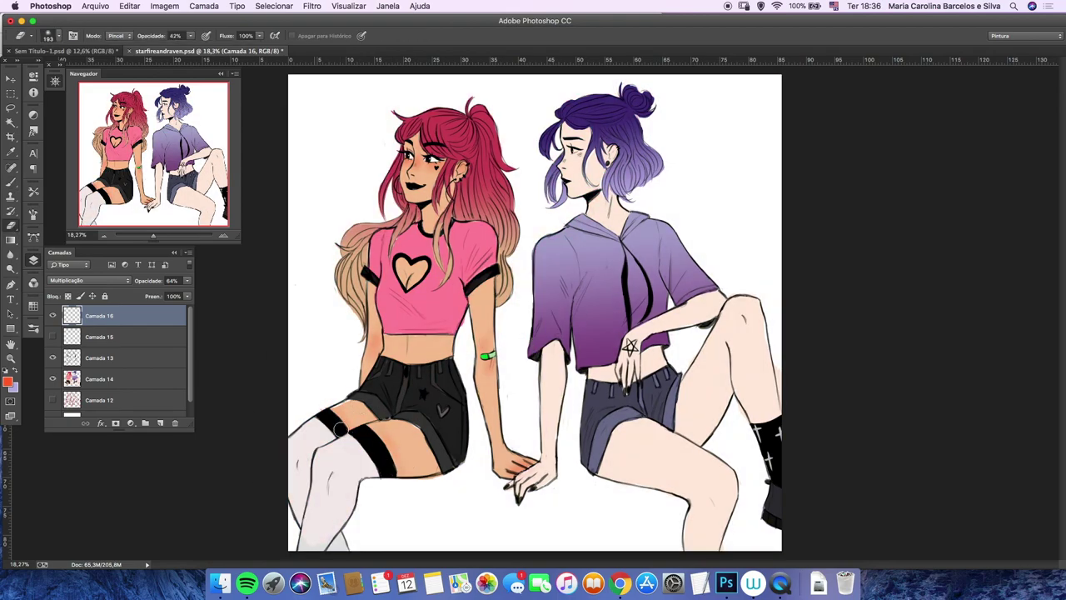
Step: Select the left character's thighs, brush blush along the shorts and stocking edges, and reset the canvas rotation
{"action": "left_click", "coordinate": [10, 109]}
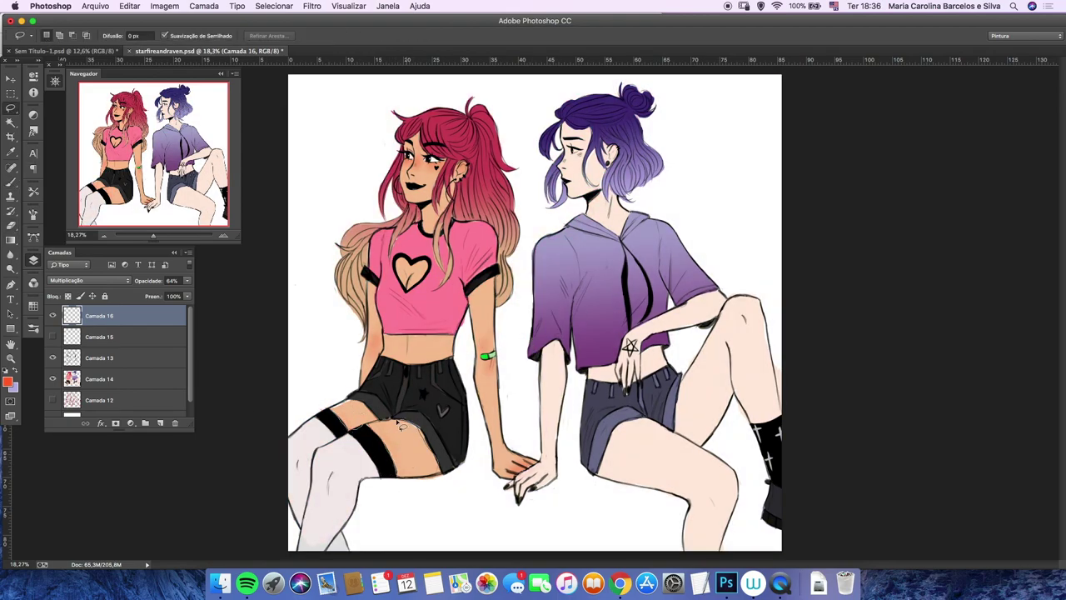
{"action": "left_click_drag", "start_coordinate": [400, 425], "coordinate": [398, 423]}
{"action": "key", "text": "e"}
{"action": "key", "text": "b"}
{"action": "key", "text": "r"}
{"action": "mouse_move", "coordinate": [438, 503]}
{"action": "left_mouse_down"}
{"action": "mouse_move", "coordinate": [546, 526]}
{"action": "mouse_move", "coordinate": [439, 503]}
{"action": "left_mouse_up"}
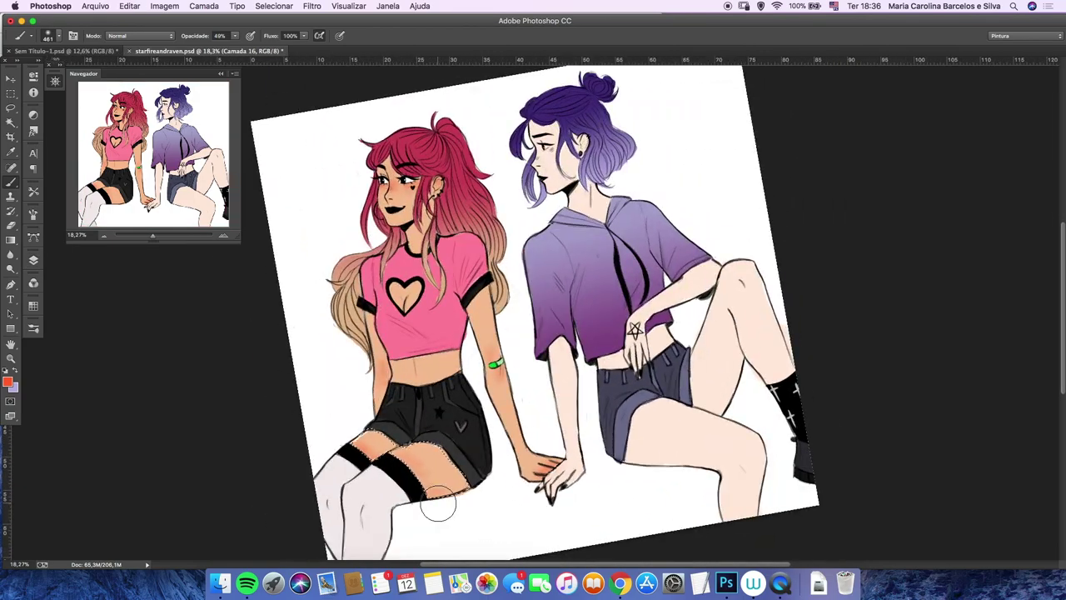
{"action": "left_click", "coordinate": [11, 344]}
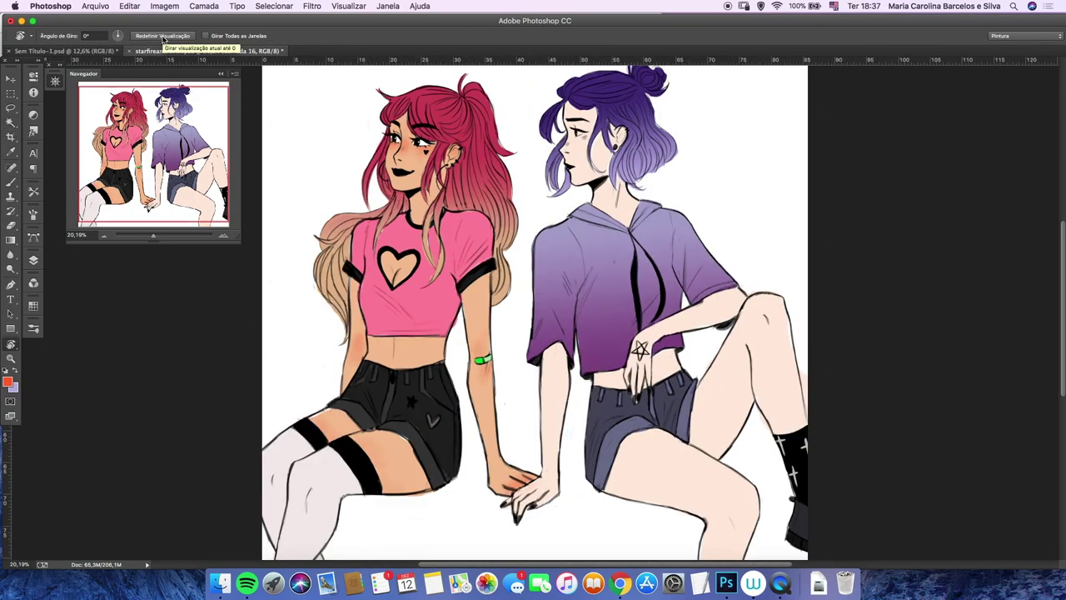
Step: Remove the hidden Camada 15 layer and shift the blush on Camada 16 towards orange with Hue/Saturation
{"action": "key", "text": "b"}
{"action": "scroll", "coordinate": [313, 275], "scroll_direction": "up", "scroll_amount": 3}
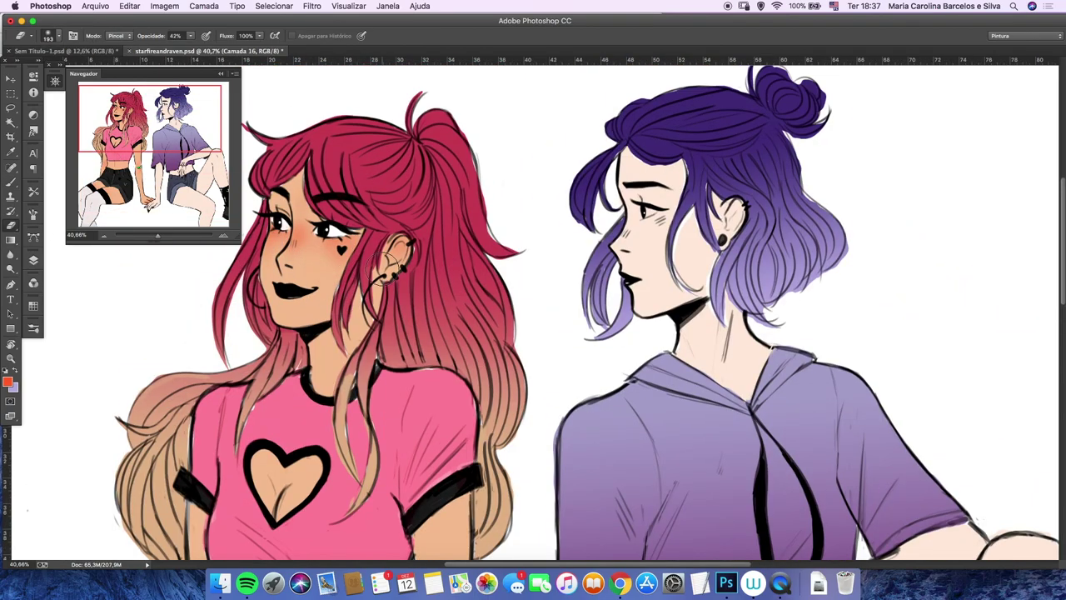
{"action": "left_click", "coordinate": [33, 260]}
{"action": "left_click", "coordinate": [125, 337]}
{"action": "left_click", "coordinate": [125, 316]}
{"action": "key", "text": "super+u"}
{"action": "left_click_drag", "start_coordinate": [98, 190], "coordinate": [103, 193]}
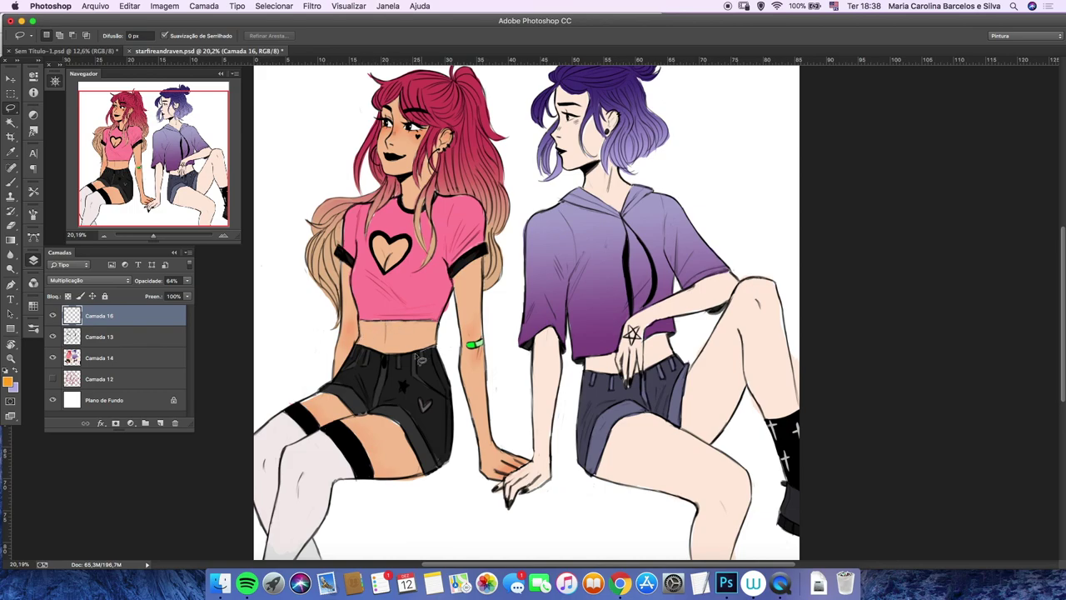
Step: Select the left character's waist and brush soft blush below the shirt
{"action": "left_click_drag", "start_coordinate": [421, 358], "coordinate": [429, 354]}
{"action": "key", "text": "e"}
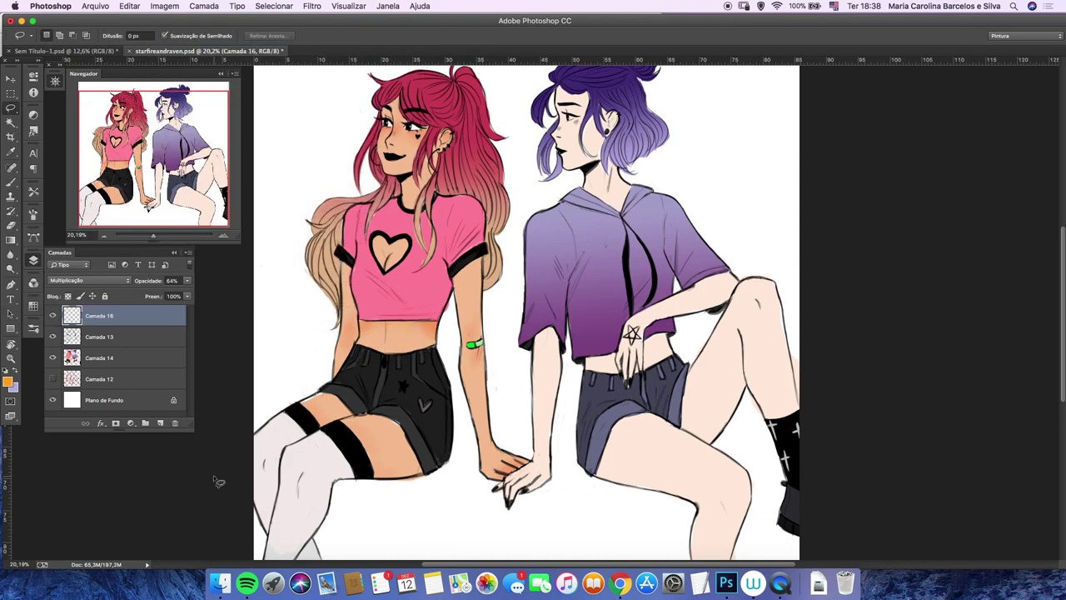
Step: Brush soft orange blush onto the right character's cheek and nose on a new layer
{"action": "scroll", "coordinate": [545, 229], "scroll_direction": "up", "scroll_amount": 5}
{"action": "left_click", "coordinate": [8, 381]}
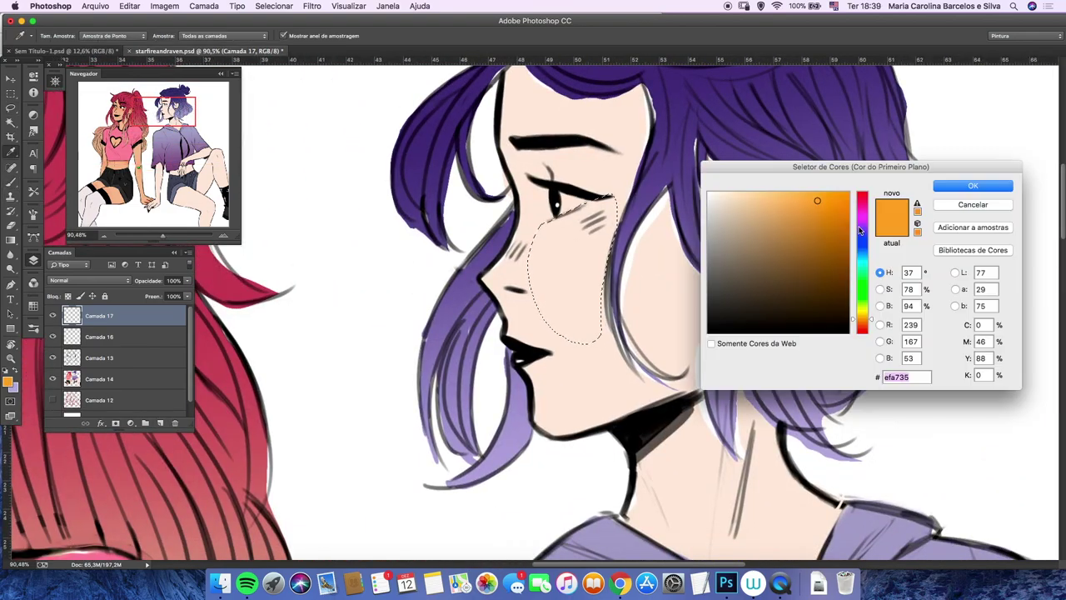
{"action": "left_click", "coordinate": [1024, 183]}
{"action": "left_click_drag", "start_coordinate": [542, 225], "coordinate": [600, 221]}
{"action": "key", "text": "b"}
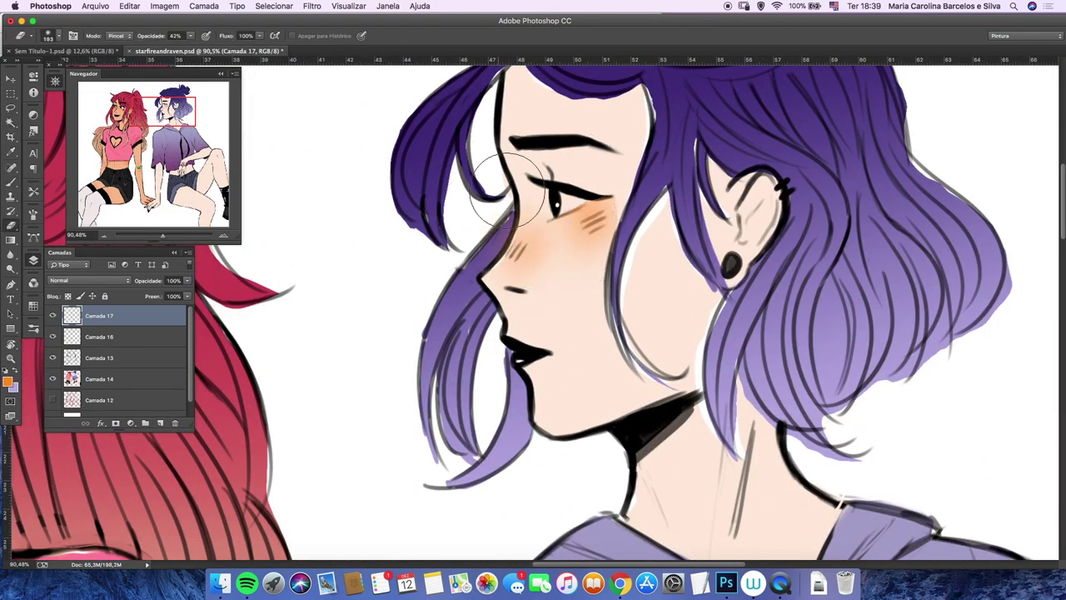
Step: Set the brush to 31% opacity and 170 px and add orange blush to the right character's hands and midriff
{"action": "key", "text": "super+0"}
{"action": "key", "text": "3"}
{"action": "key", "text": "1"}
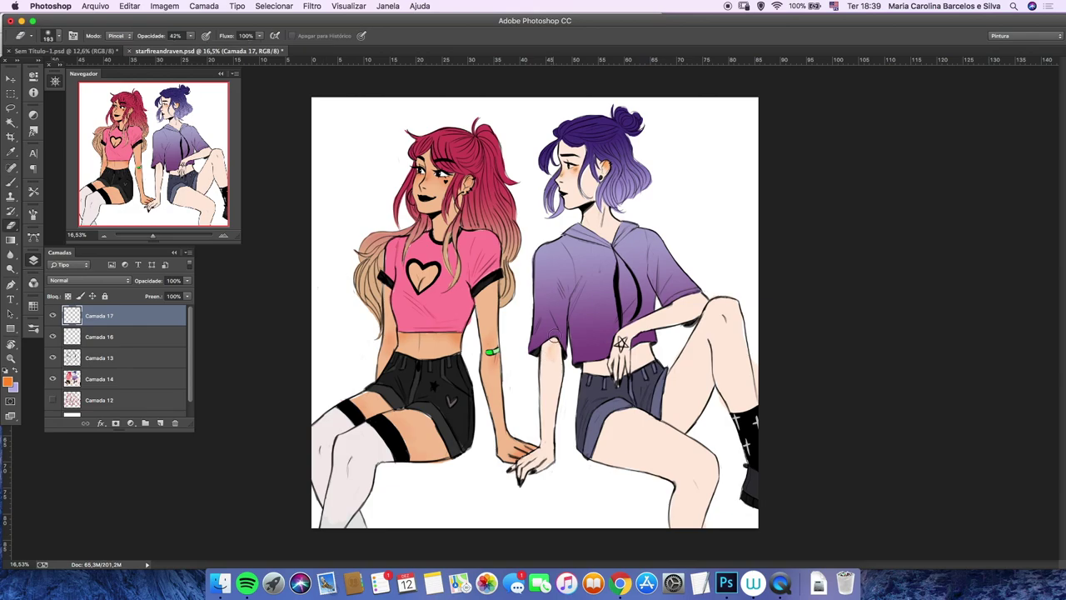
{"action": "left_click", "coordinate": [55, 36]}
{"action": "type", "text": "170"}
{"action": "key", "text": "Return"}
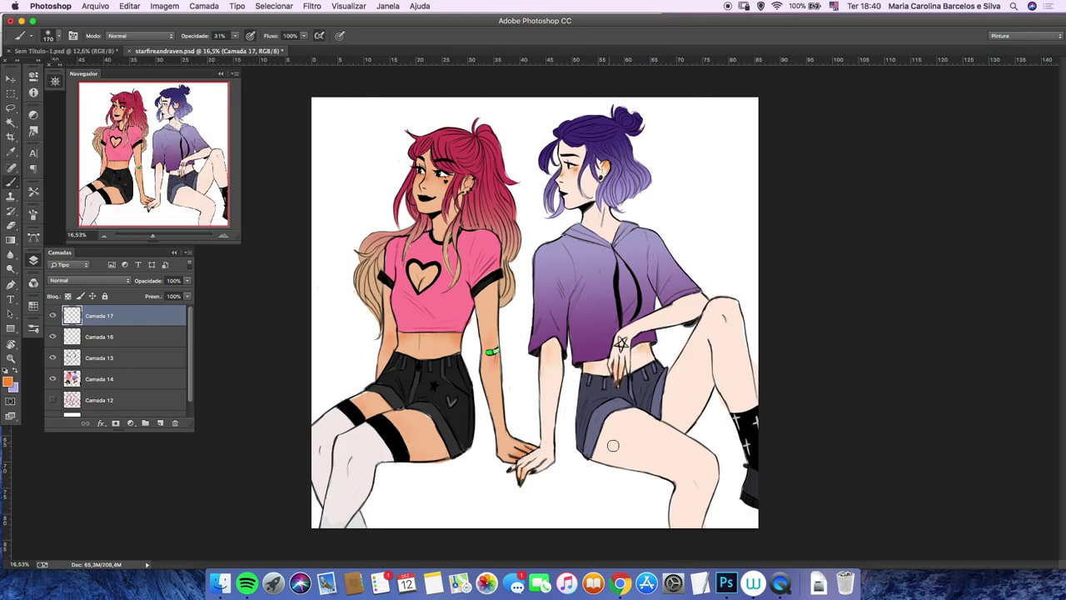
Step: Select the right character's lower leg and brush orange blush below the knee with a larger brush
{"action": "key", "text": "e"}
{"action": "key", "text": "b"}
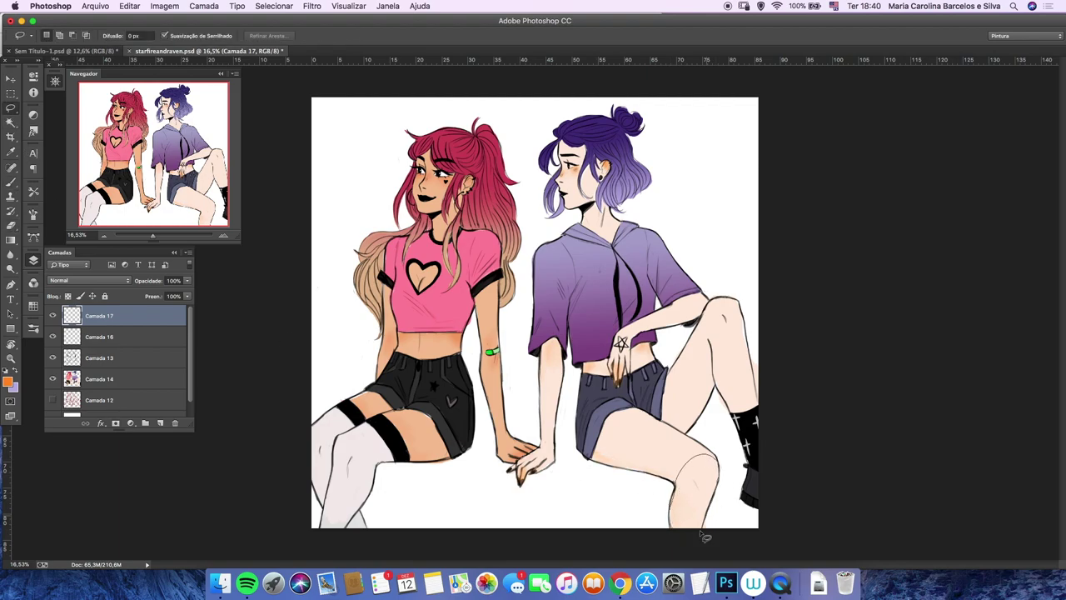
{"action": "left_click", "coordinate": [55, 36]}
{"action": "key", "text": "Return"}
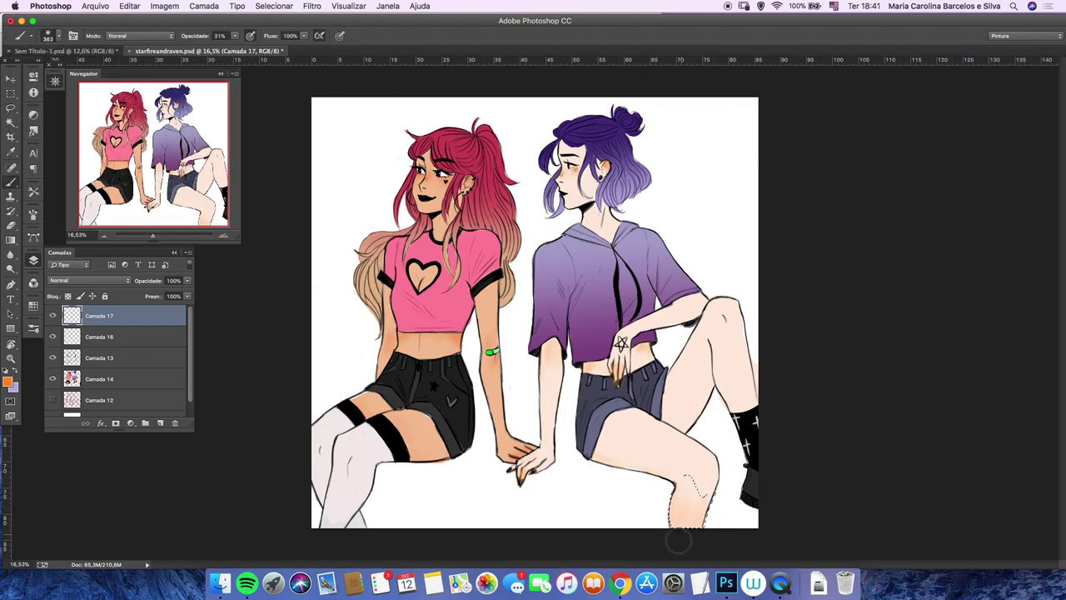
Step: Select areas of the right character's raised leg and brush orange blush onto the shin and thigh
{"action": "left_click", "coordinate": [10, 107]}
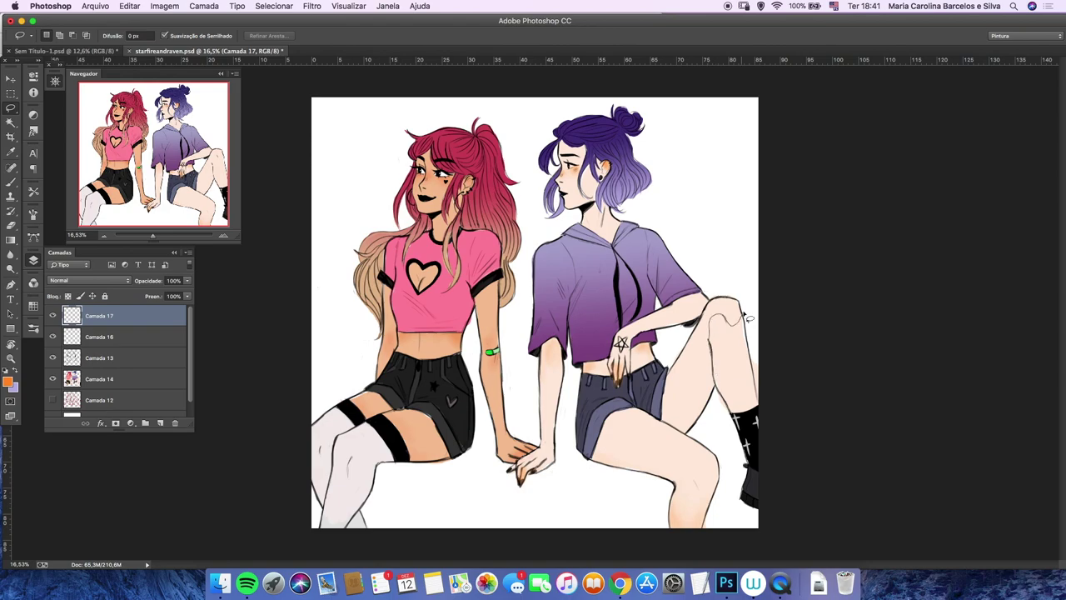
{"action": "mouse_move", "coordinate": [750, 340]}
{"action": "left_mouse_down"}
{"action": "mouse_move", "coordinate": [733, 417]}
{"action": "mouse_move", "coordinate": [669, 375]}
{"action": "mouse_move", "coordinate": [706, 334]}
{"action": "mouse_move", "coordinate": [713, 392]}
{"action": "left_mouse_up"}
{"action": "left_click", "coordinate": [11, 123]}
{"action": "left_click", "coordinate": [10, 108]}
{"action": "left_click", "coordinate": [665, 425]}
{"action": "key", "text": "b"}
{"action": "key", "text": "cmd+d"}
Step: Set the right character's blush layer to Multiply and lower its opacity to 76%
{"action": "key", "text": "w"}
{"action": "key", "text": "shift+alt+m"}
{"action": "mouse_move", "coordinate": [186, 280]}
{"action": "left_mouse_down"}
{"action": "mouse_move", "coordinate": [176, 295]}
{"action": "mouse_move", "coordinate": [184, 291]}
{"action": "left_mouse_up"}
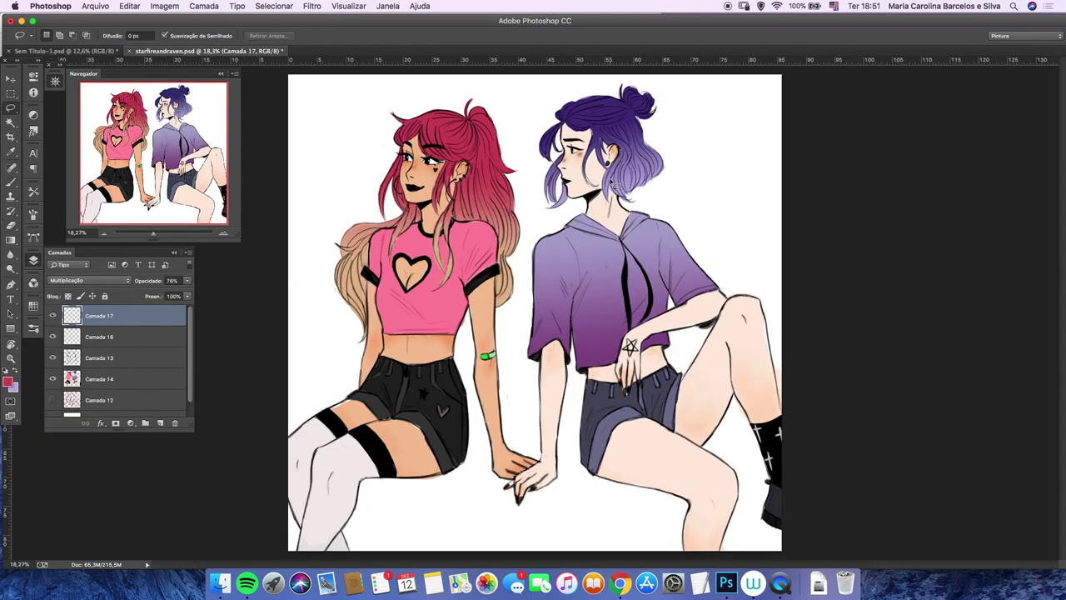
Step: Merge Camada 17 with Camada 16 and create a new layer above them
{"action": "right_click", "coordinate": [96, 336]}
{"action": "left_click", "coordinate": [133, 410]}
{"action": "key", "text": "cmd+shift+alt+n"}
Step: Choose a light peach color with a 31 px brush and set the new layer to Multiply
{"action": "scroll", "coordinate": [483, 200], "scroll_direction": "up", "scroll_amount": 5}
{"action": "left_click", "coordinate": [8, 381]}
{"action": "left_click_drag", "start_coordinate": [861, 250], "coordinate": [861, 233]}
{"action": "left_click", "coordinate": [974, 184]}
{"action": "key", "text": "b"}
{"action": "left_click", "coordinate": [55, 37]}
{"action": "left_click", "coordinate": [88, 280]}
{"action": "left_click", "coordinate": [84, 309]}
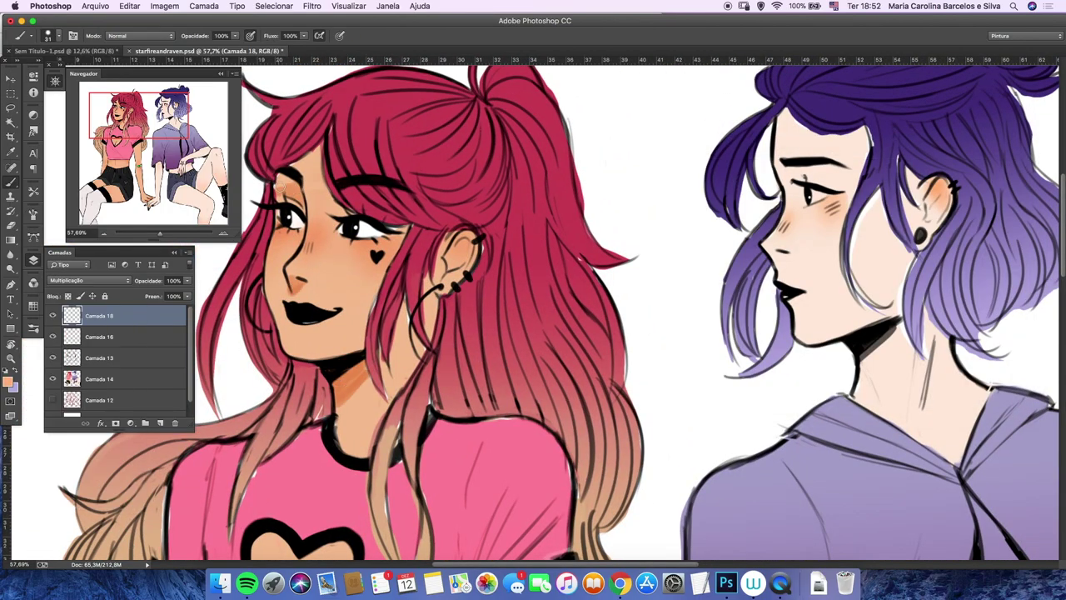
Step: Paint peach shadows along the far side of the left character's face and inside the shirt's heart cutout
{"action": "left_click_drag", "start_coordinate": [275, 342], "coordinate": [268, 270]}
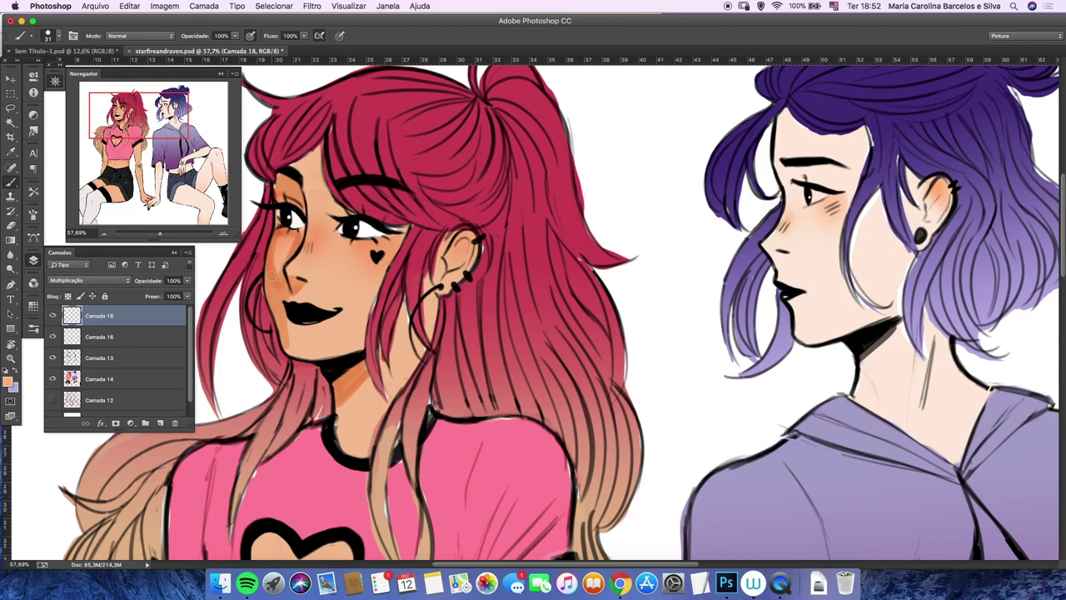
{"action": "left_click_drag", "start_coordinate": [155, 234], "coordinate": [156, 234]}
{"action": "left_click", "coordinate": [149, 210]}
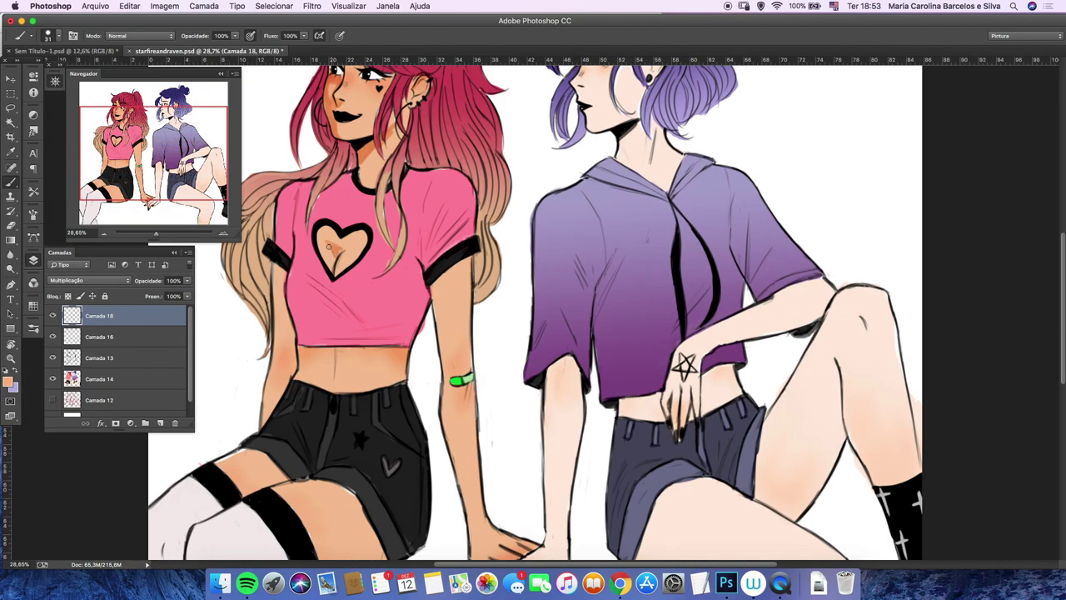
Step: Paint peach shadows along both of the left character's arms
{"action": "left_click_drag", "start_coordinate": [281, 281], "coordinate": [267, 426]}
{"action": "left_click_drag", "start_coordinate": [433, 260], "coordinate": [454, 359]}
{"action": "left_click_drag", "start_coordinate": [441, 283], "coordinate": [444, 467]}
Step: Shade the left character's midriff and thighs in peach, cleaning up with the eraser and using a 49 px brush
{"action": "scroll", "coordinate": [533, 308], "scroll_direction": "down", "scroll_amount": 3}
{"action": "mouse_move", "coordinate": [218, 366]}
{"action": "left_mouse_down"}
{"action": "mouse_move", "coordinate": [250, 382]}
{"action": "mouse_move", "coordinate": [275, 375]}
{"action": "mouse_move", "coordinate": [250, 379]}
{"action": "mouse_move", "coordinate": [230, 361]}
{"action": "mouse_move", "coordinate": [295, 412]}
{"action": "mouse_move", "coordinate": [341, 396]}
{"action": "left_mouse_up"}
{"action": "left_click", "coordinate": [10, 229]}
{"action": "key", "text": "bracketright"}
{"action": "key", "text": "bracketright"}
{"action": "key", "text": "bracketright"}
{"action": "key", "text": "b"}
{"action": "scroll", "coordinate": [341, 396], "scroll_direction": "up", "scroll_amount": 5}
{"action": "scroll", "coordinate": [305, 132], "scroll_direction": "down", "scroll_amount": 5}
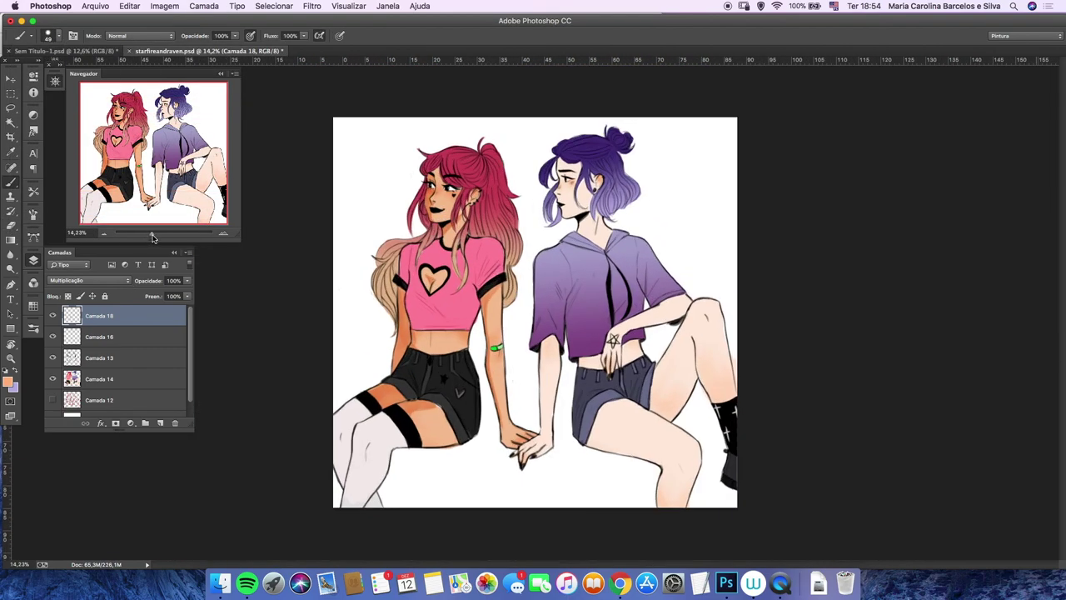
Step: Lower the peach shadow layer's opacity to 69% and add a new layer above it
{"action": "scroll", "coordinate": [333, 250], "scroll_direction": "up", "scroll_amount": 5}
{"action": "scroll", "coordinate": [356, 314], "scroll_direction": "down", "scroll_amount": 1}
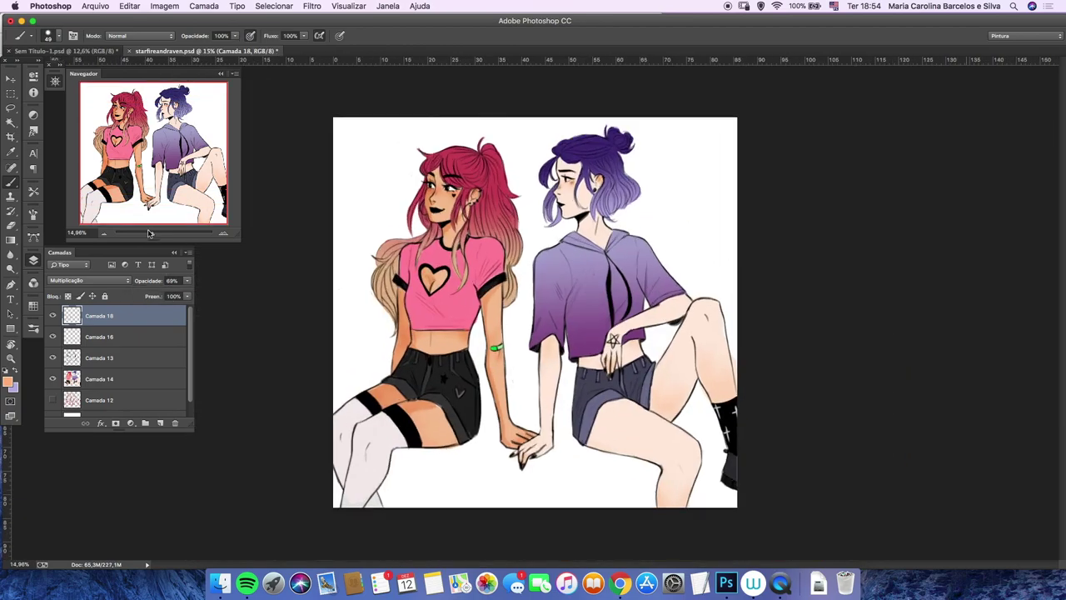
{"action": "scroll", "coordinate": [185, 291], "scroll_direction": "down", "scroll_amount": 2}
{"action": "left_click_drag", "start_coordinate": [187, 296], "coordinate": [173, 312]}
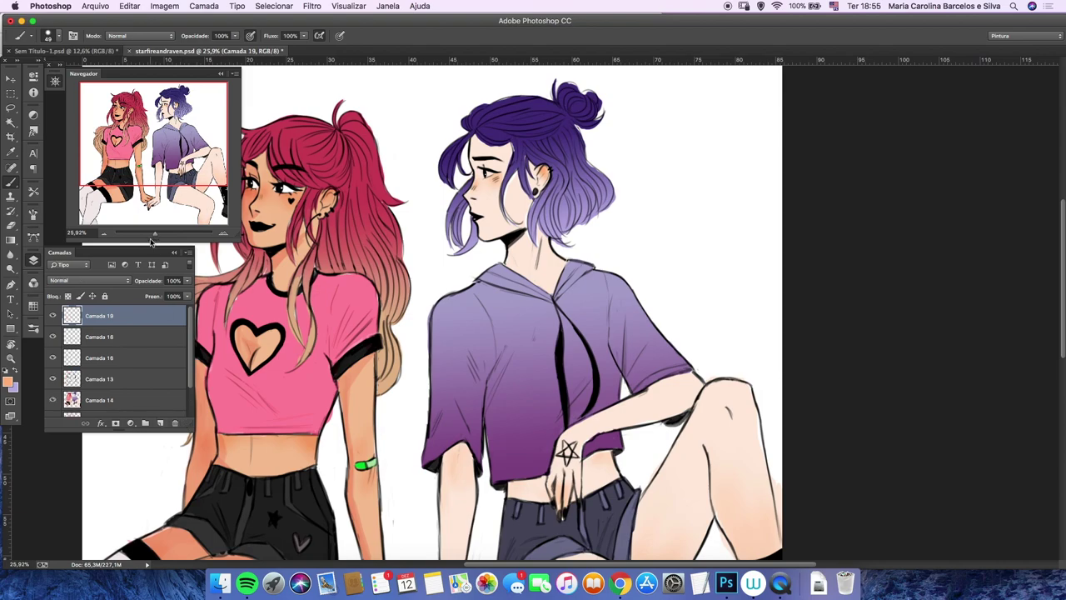
Step: Choose pink, set the new layer to Multiply, and paint shadows on the right character's neck, supporting arm and hand
{"action": "left_click", "coordinate": [9, 382]}
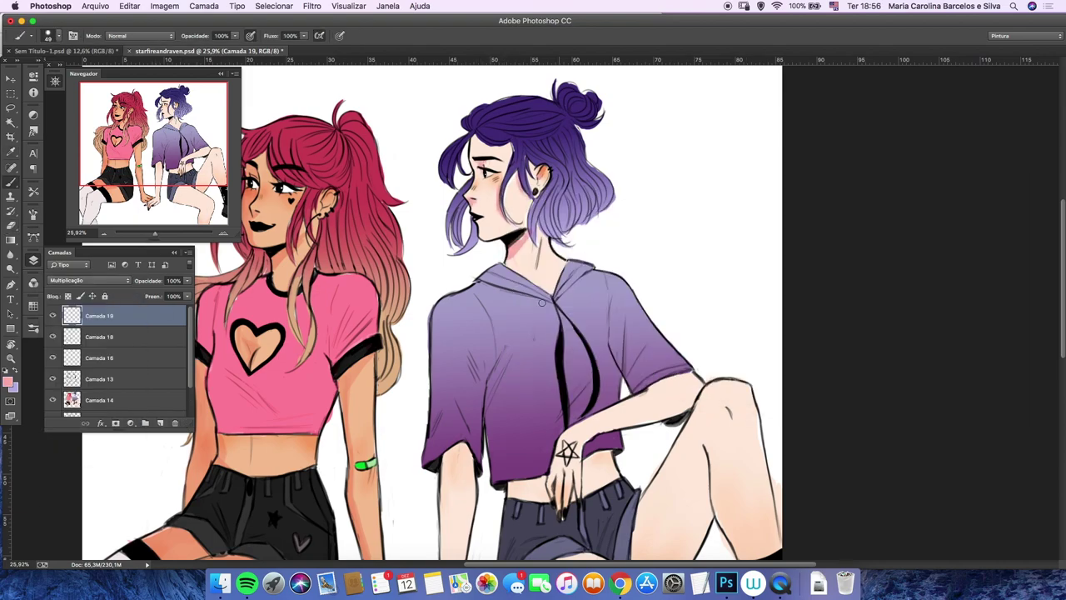
{"action": "scroll", "coordinate": [541, 280], "scroll_direction": "down", "scroll_amount": 3}
{"action": "left_click_drag", "start_coordinate": [463, 308], "coordinate": [444, 370]}
{"action": "left_click_drag", "start_coordinate": [450, 325], "coordinate": [442, 467]}
{"action": "left_click_drag", "start_coordinate": [441, 433], "coordinate": [409, 508]}
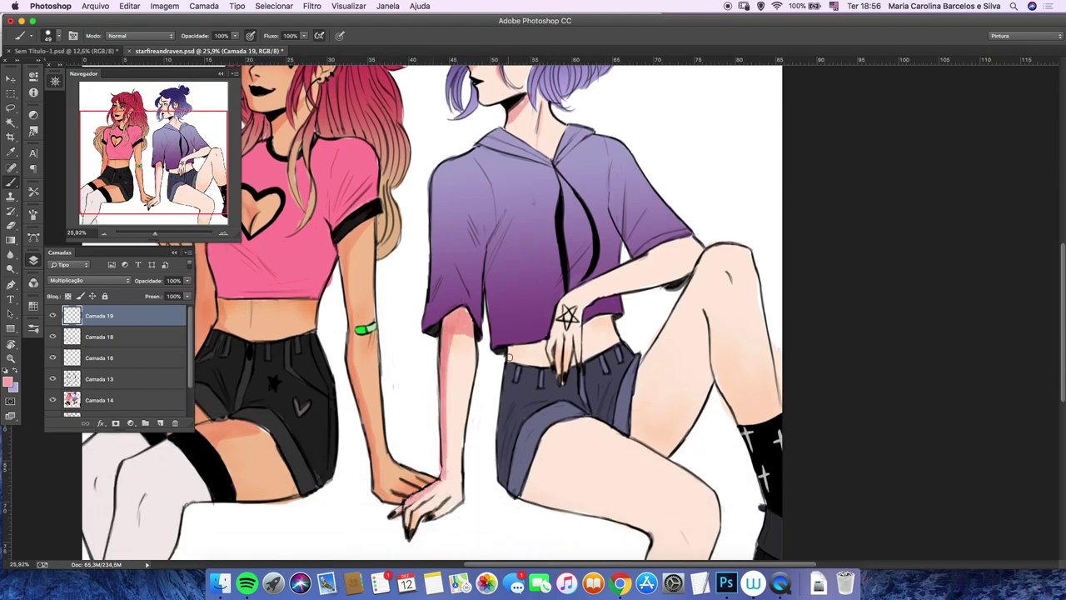
Step: Paint pink shadows on the right character's midriff, thighs and raised leg
{"action": "scroll", "coordinate": [535, 481], "scroll_direction": "down", "scroll_amount": 1}
{"action": "mouse_move", "coordinate": [537, 396]}
{"action": "left_mouse_down"}
{"action": "mouse_move", "coordinate": [575, 442]}
{"action": "mouse_move", "coordinate": [654, 470]}
{"action": "mouse_move", "coordinate": [651, 372]}
{"action": "left_mouse_up"}
{"action": "scroll", "coordinate": [654, 470], "scroll_direction": "down", "scroll_amount": 2}
{"action": "mouse_move", "coordinate": [631, 280]}
{"action": "left_mouse_down"}
{"action": "mouse_move", "coordinate": [643, 200]}
{"action": "mouse_move", "coordinate": [666, 180]}
{"action": "mouse_move", "coordinate": [670, 293]}
{"action": "mouse_move", "coordinate": [664, 241]}
{"action": "mouse_move", "coordinate": [688, 316]}
{"action": "left_mouse_up"}
{"action": "scroll", "coordinate": [671, 242], "scroll_direction": "up", "scroll_amount": 1}
{"action": "scroll", "coordinate": [687, 316], "scroll_direction": "up", "scroll_amount": 3}
{"action": "scroll", "coordinate": [687, 316], "scroll_direction": "left", "scroll_amount": 2}
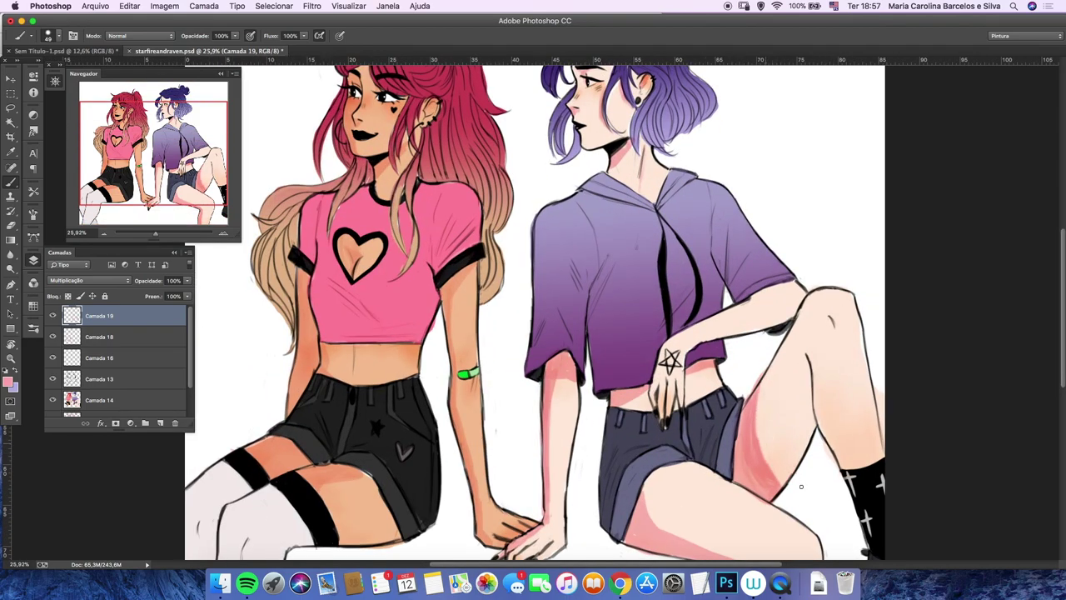
{"action": "left_click_drag", "start_coordinate": [825, 354], "coordinate": [822, 403]}
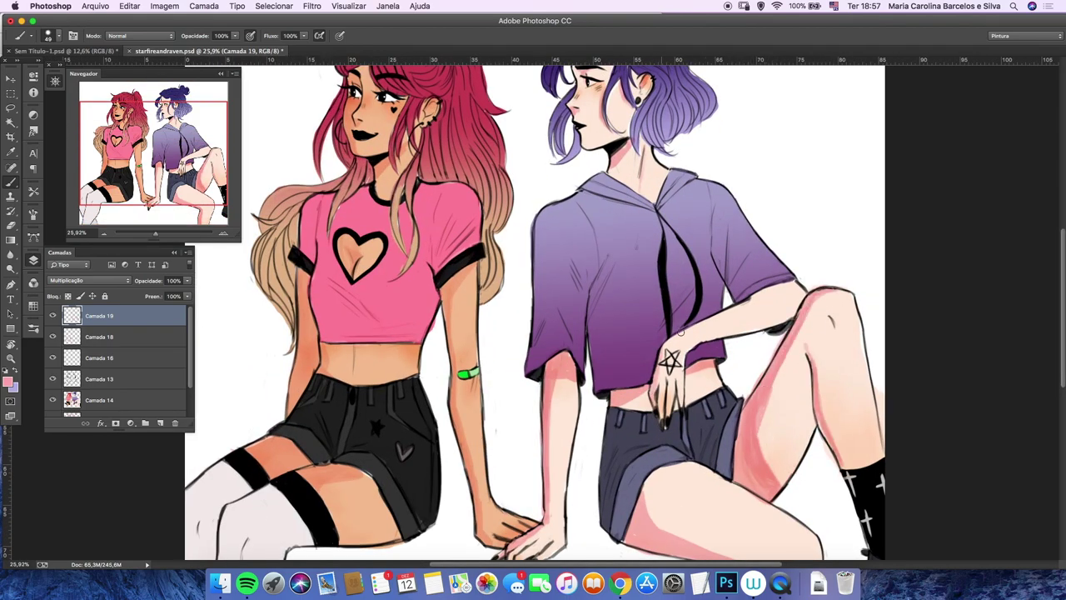
Step: Lower the pink shadow layer's opacity to 67%
{"action": "left_click_drag", "start_coordinate": [189, 161], "coordinate": [153, 234]}
{"action": "left_click_drag", "start_coordinate": [188, 280], "coordinate": [157, 309]}
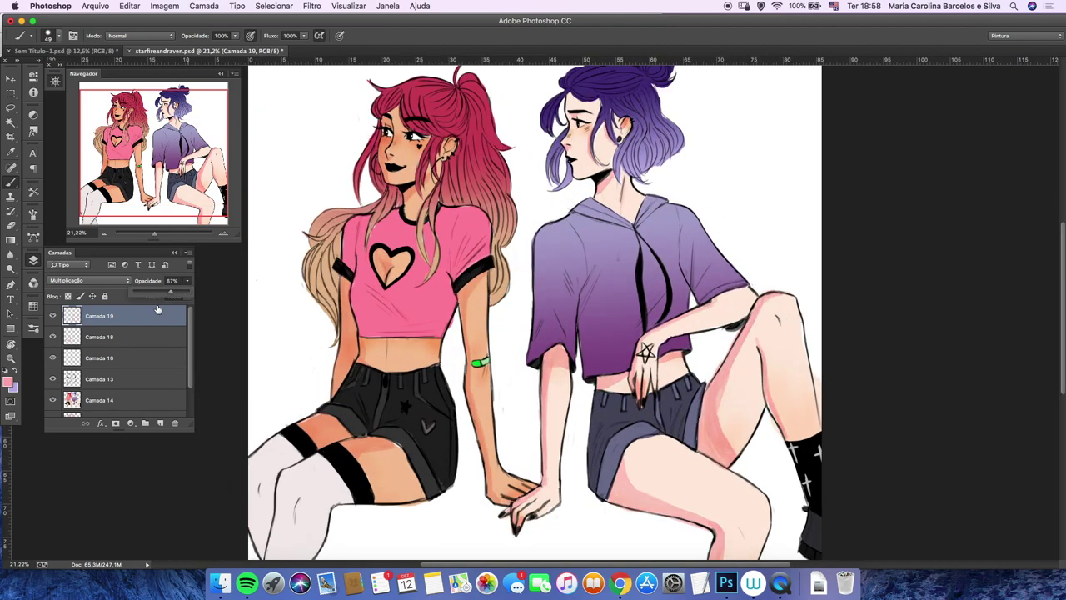
{"action": "key", "text": "super+0"}
Step: Merge the two skin shadow layers down and add a new layer on top
{"action": "left_click", "coordinate": [164, 6]}
{"action": "left_click", "coordinate": [334, 108]}
{"action": "left_click", "coordinate": [222, 133]}
{"action": "key", "text": "super+e"}
{"action": "right_click", "coordinate": [118, 316]}
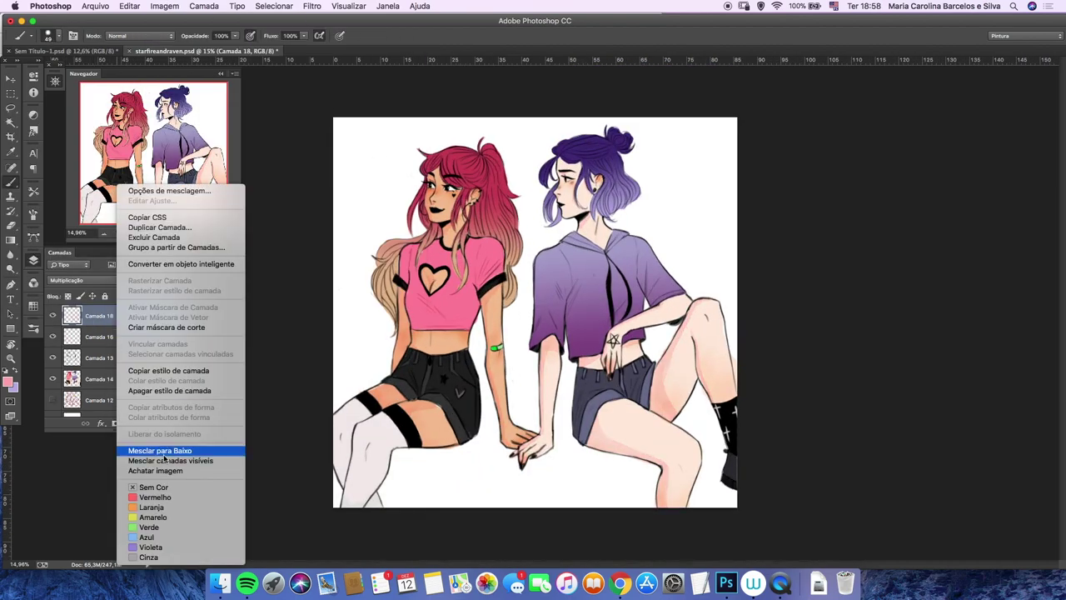
{"action": "left_click", "coordinate": [164, 454]}
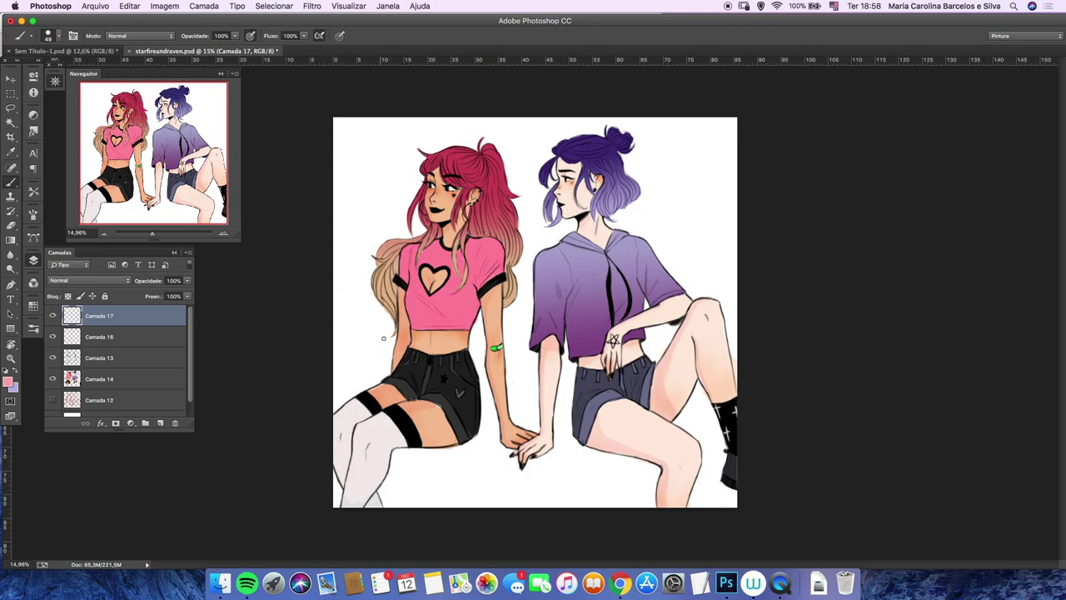
{"action": "key", "text": "super+plus"}
{"action": "key", "text": "super+plus"}
{"action": "key", "text": "super+e"}
{"action": "key", "text": "super+0"}
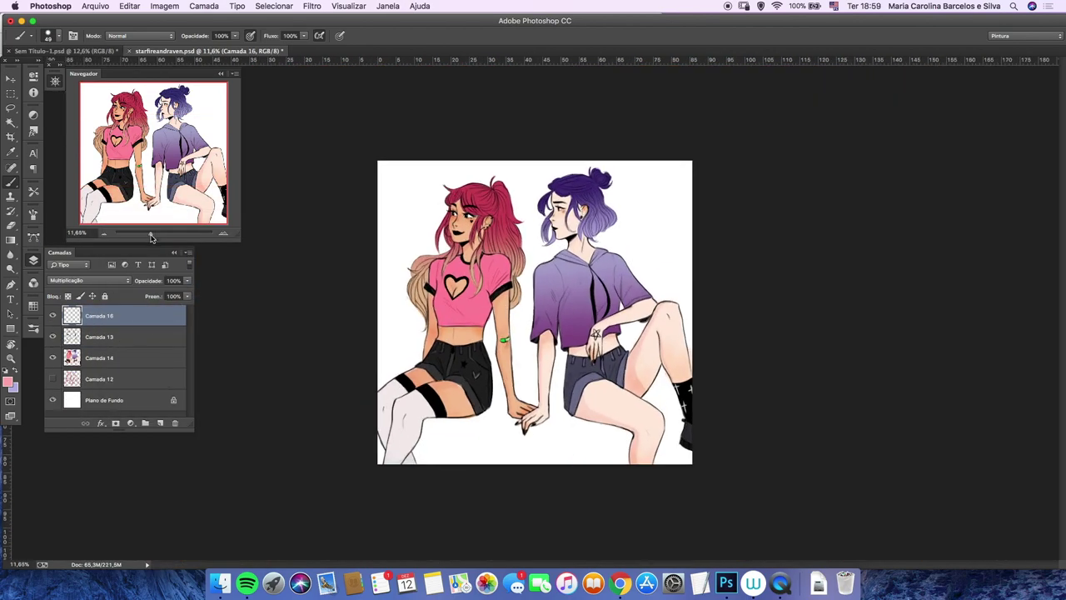
{"action": "key", "text": "super+z"}
Step: Select the lower part and sleeves of the left character's pink shirt and set the new layer to Multiply
{"action": "key", "text": "super+plus"}
{"action": "key", "text": "super+plus"}
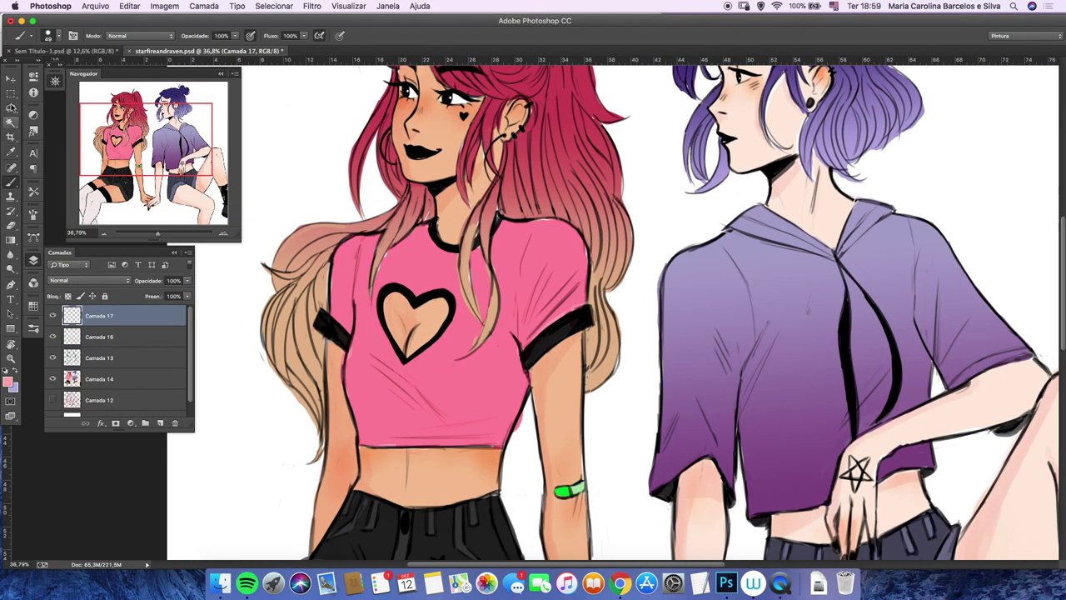
{"action": "key", "text": "l"}
{"action": "left_click_drag", "start_coordinate": [352, 304], "coordinate": [343, 299]}
{"action": "key", "text": "shift+alt+m"}
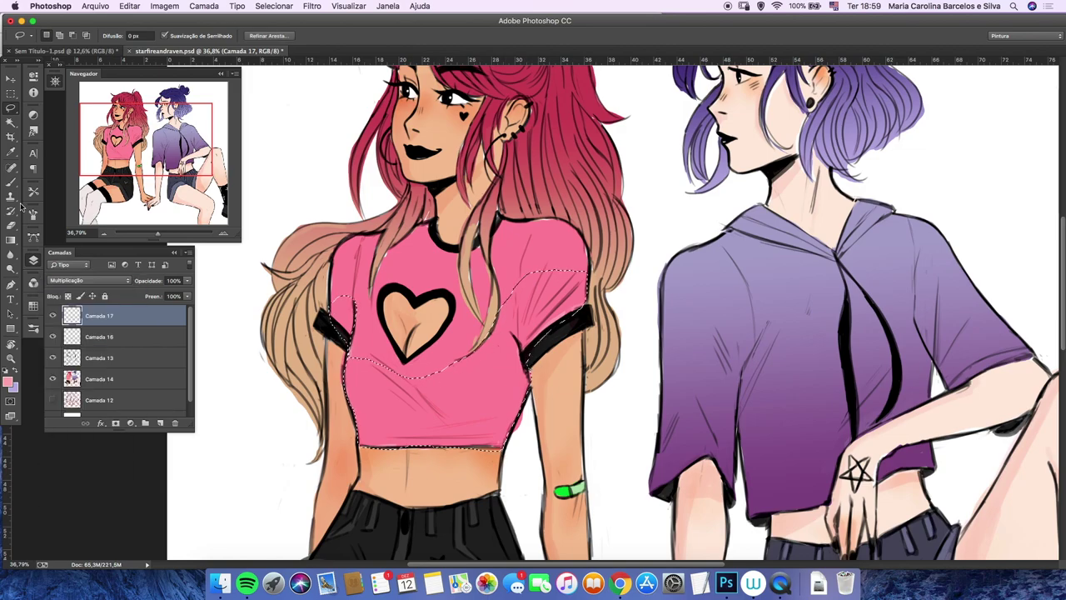
Step: Brush soft pink shading along the shirt's hem and sleeves inside the selection, and deselect
{"action": "key", "text": "b"}
{"action": "key", "text": "Return"}
{"action": "key", "text": "Return"}
{"action": "key", "text": "Return"}
{"action": "mouse_move", "coordinate": [394, 509]}
{"action": "left_mouse_down"}
{"action": "mouse_move", "coordinate": [388, 415]}
{"action": "mouse_move", "coordinate": [467, 437]}
{"action": "mouse_move", "coordinate": [395, 410]}
{"action": "mouse_move", "coordinate": [542, 308]}
{"action": "left_mouse_up"}
{"action": "left_click_drag", "start_coordinate": [342, 317], "coordinate": [366, 442]}
{"action": "key", "text": "super+d"}
{"action": "key", "text": "w"}
{"action": "key", "text": "super+0"}
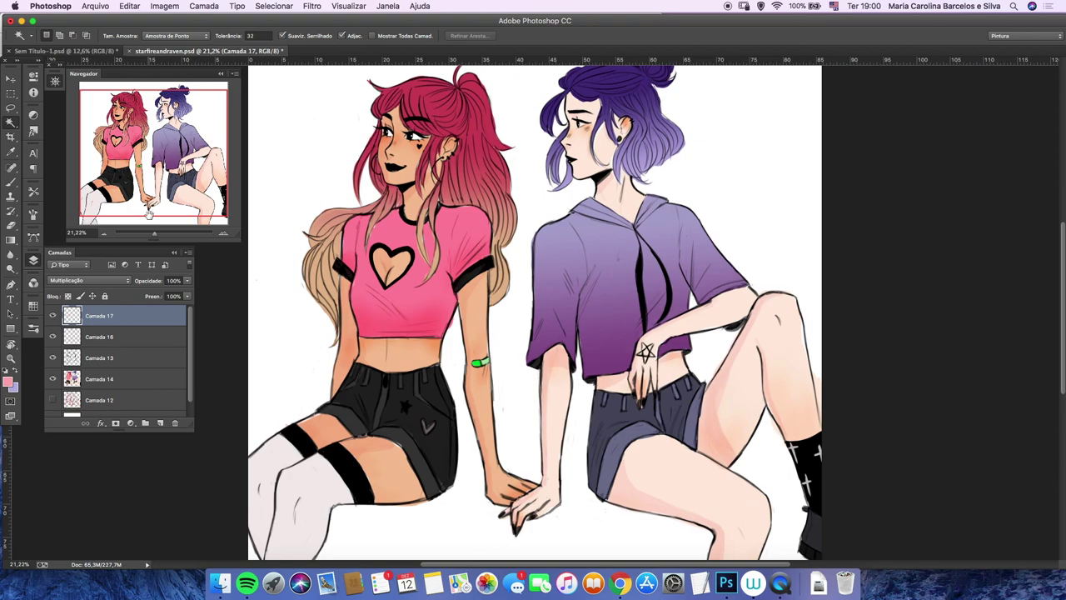
Step: Try to shade the lower hoodie and sleeves in light purple inside a lasso selection
{"action": "key", "text": "l"}
{"action": "mouse_move", "coordinate": [747, 287]}
{"action": "left_mouse_down"}
{"action": "mouse_move", "coordinate": [533, 321]}
{"action": "mouse_move", "coordinate": [744, 285]}
{"action": "left_mouse_up"}
{"action": "key", "text": "b"}
{"action": "left_click", "coordinate": [729, 275], "text": "alt"}
{"action": "key", "text": "w"}
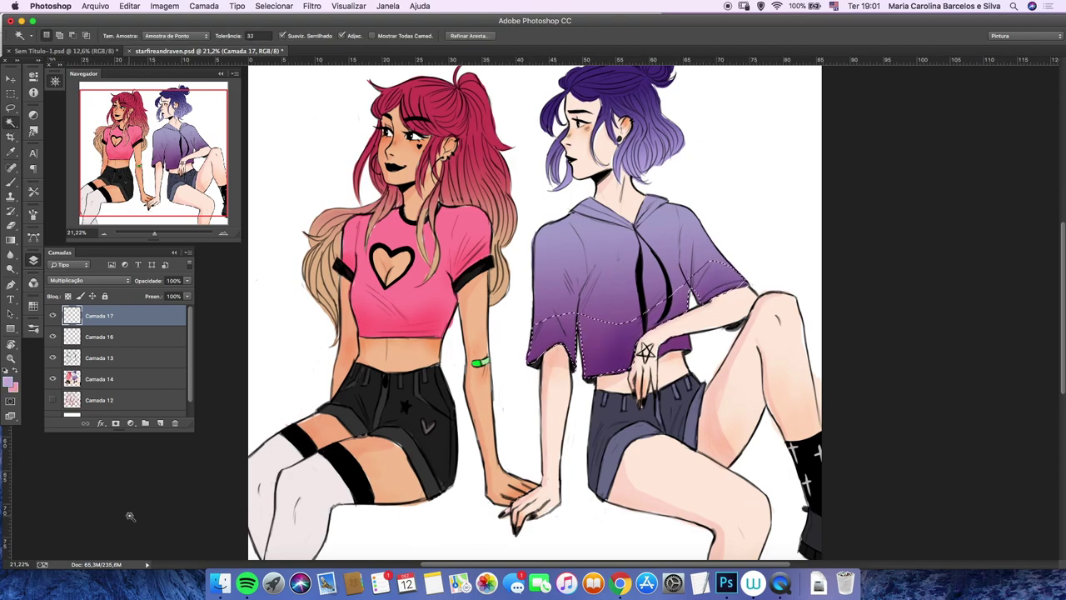
{"action": "key", "text": "super+d"}
{"action": "key", "text": "l"}
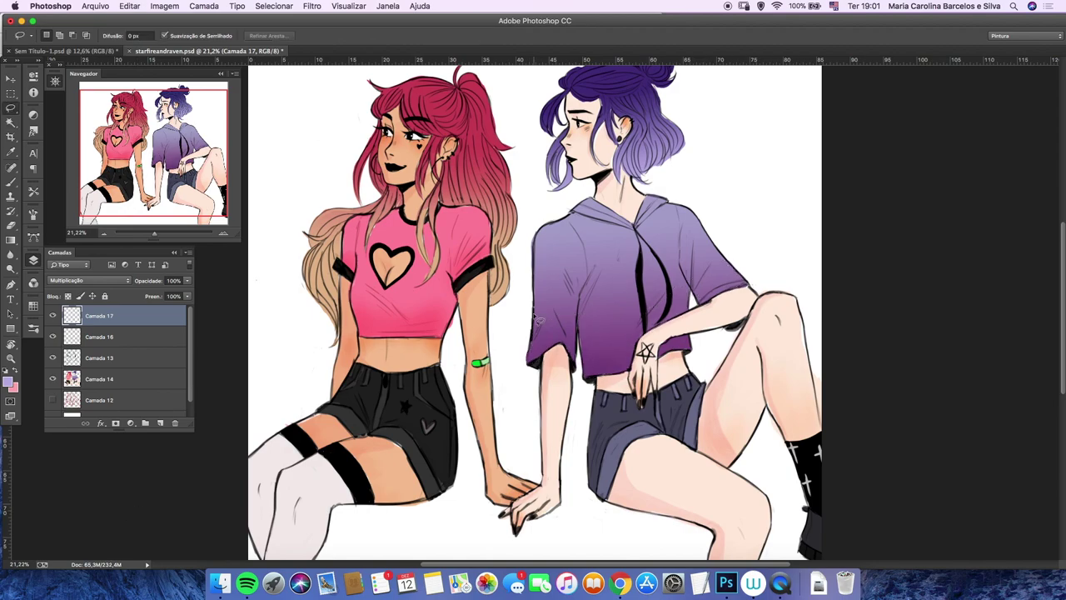
Step: Try a soft purple shadow across the front of the hoodie and undo it
{"action": "key", "text": "b"}
{"action": "mouse_move", "coordinate": [600, 355]}
{"action": "left_mouse_down"}
{"action": "mouse_move", "coordinate": [641, 312]}
{"action": "mouse_move", "coordinate": [716, 275]}
{"action": "mouse_move", "coordinate": [667, 304]}
{"action": "left_mouse_up"}
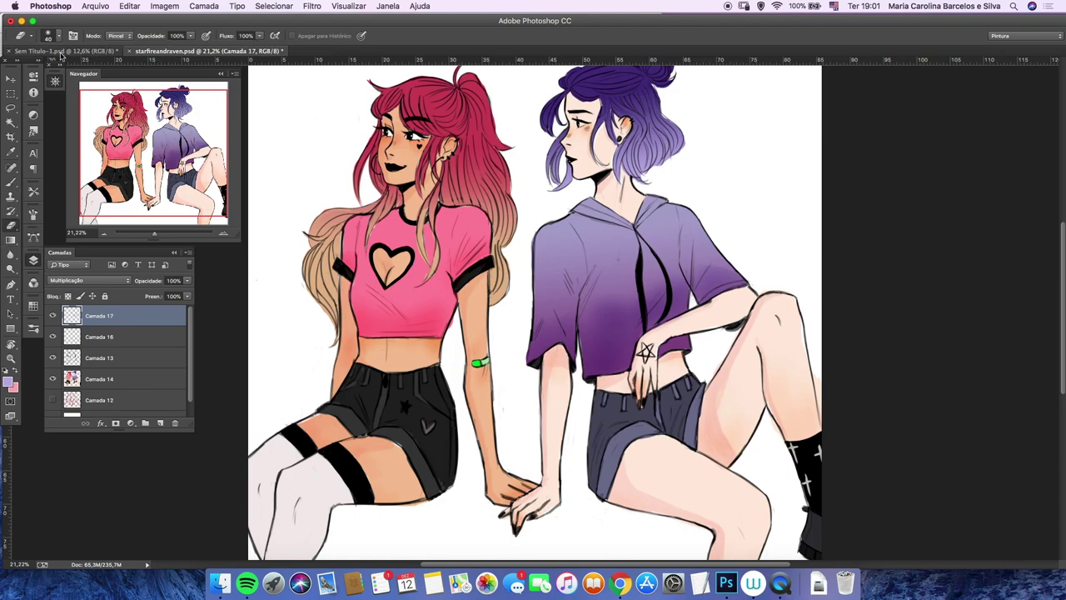
{"action": "key", "text": "super+z"}
{"action": "key", "text": "super+z"}
{"action": "key", "text": "super+z"}
Step: Shade the right character's hoodie in light purple with a 151 px brush at 42% opacity
{"action": "key", "text": "bracketleft"}
{"action": "key", "text": "bracketleft"}
{"action": "key", "text": "bracketleft"}
{"action": "key", "text": "bracketleft"}
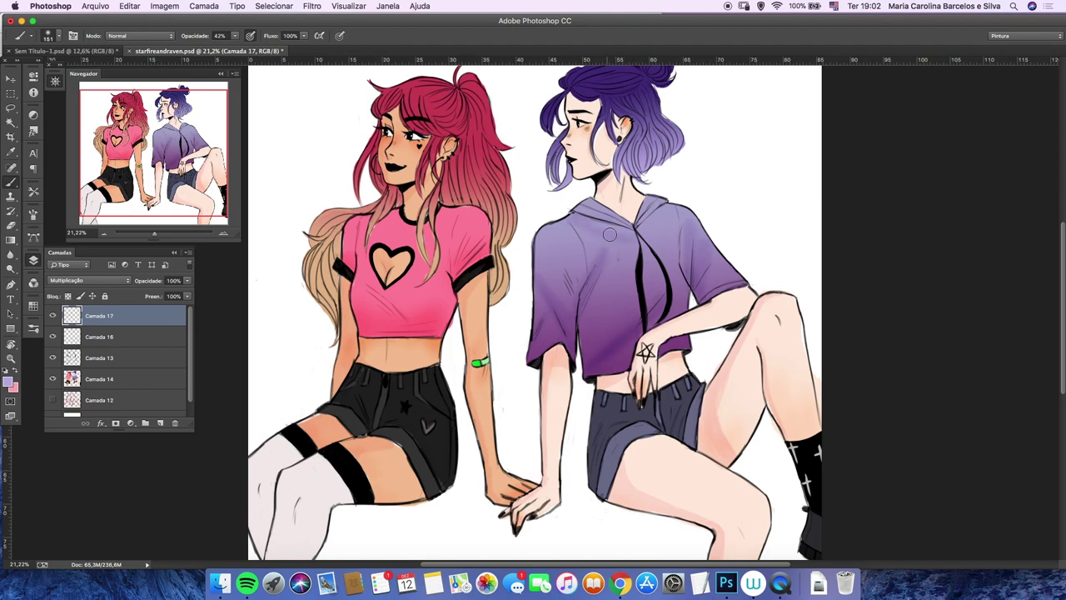
{"action": "key", "text": "e"}
{"action": "key", "text": "b"}
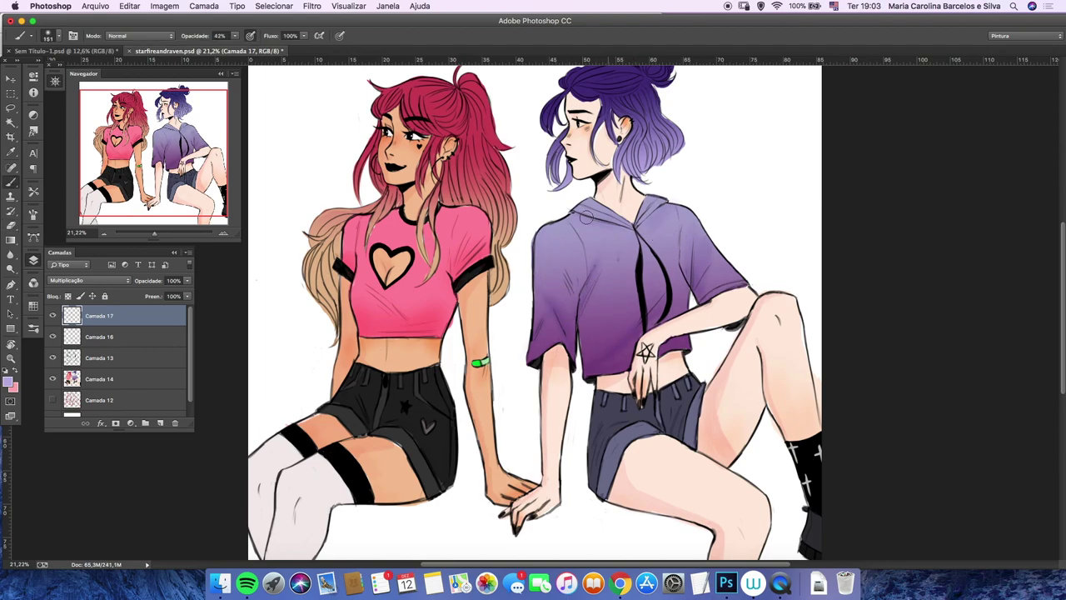
{"action": "key", "text": "ctrl+minus"}
{"action": "key", "text": "ctrl+plus"}
{"action": "key", "text": "ctrl+plus"}
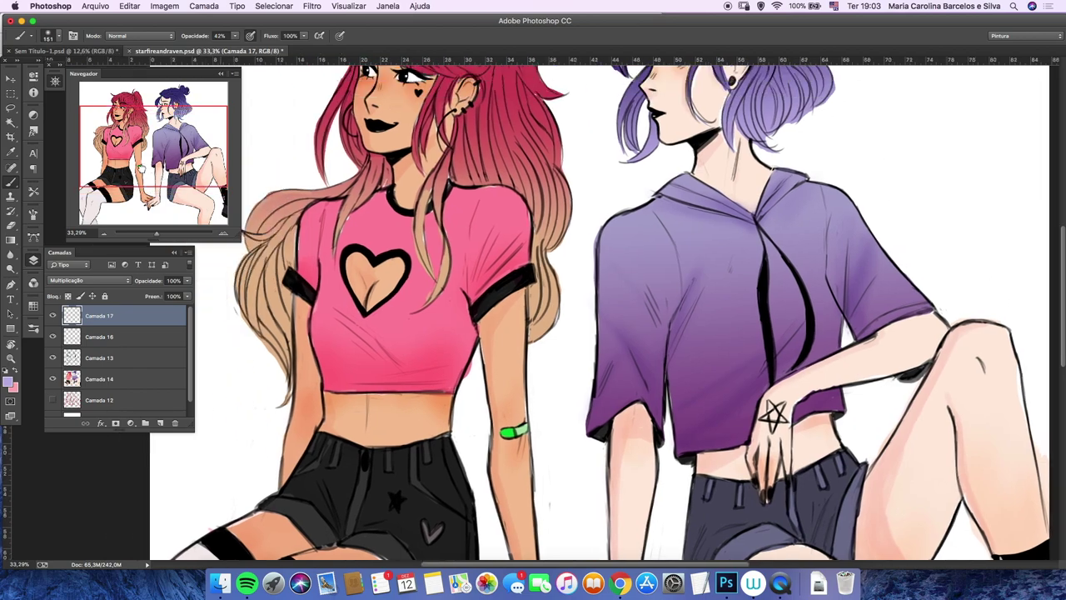
Step: Choose pink and shade the folds of the left character's shirt
{"action": "left_click", "coordinate": [10, 381]}
{"action": "key", "text": "Return"}
{"action": "scroll", "coordinate": [468, 298], "scroll_direction": "down", "scroll_amount": 5}
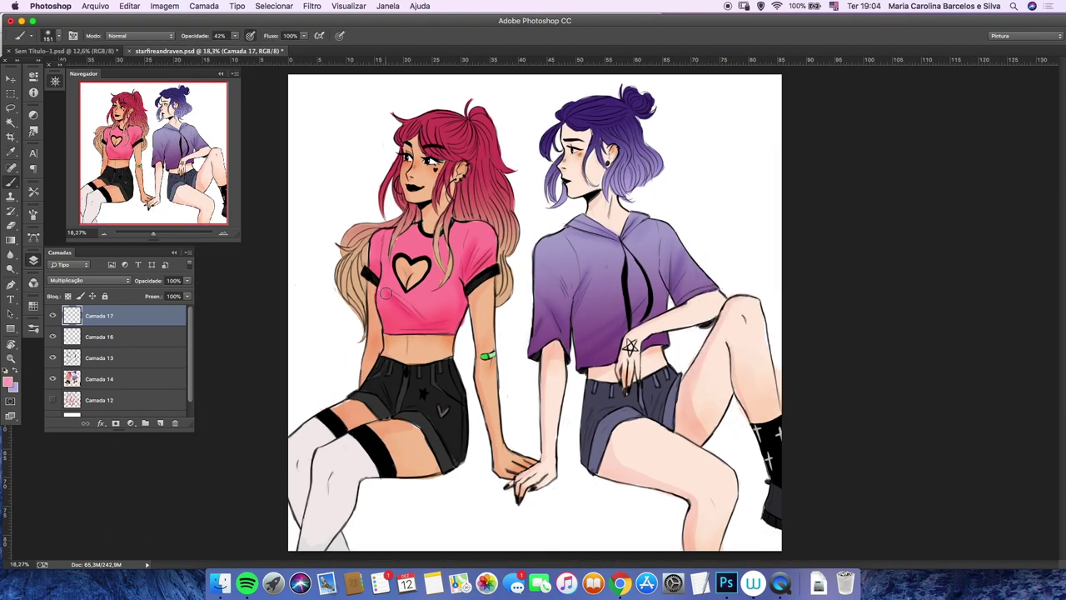
Step: Shade the left character's shorts with their sampled dark color and the right character's shorts in lavender
{"action": "left_click", "coordinate": [10, 382]}
{"action": "left_click", "coordinate": [460, 432]}
{"action": "key", "text": "Return"}
{"action": "left_click", "coordinate": [14, 373]}
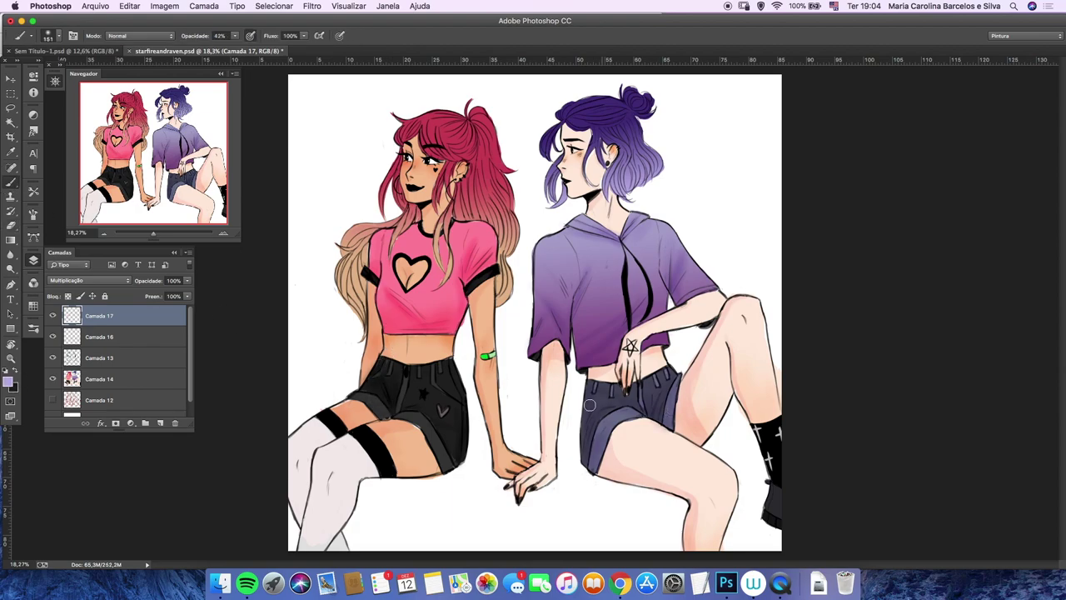
Step: Select the lower parts of the white stockings, shade them in lavender with a larger brush, and deselect
{"action": "key", "text": "l"}
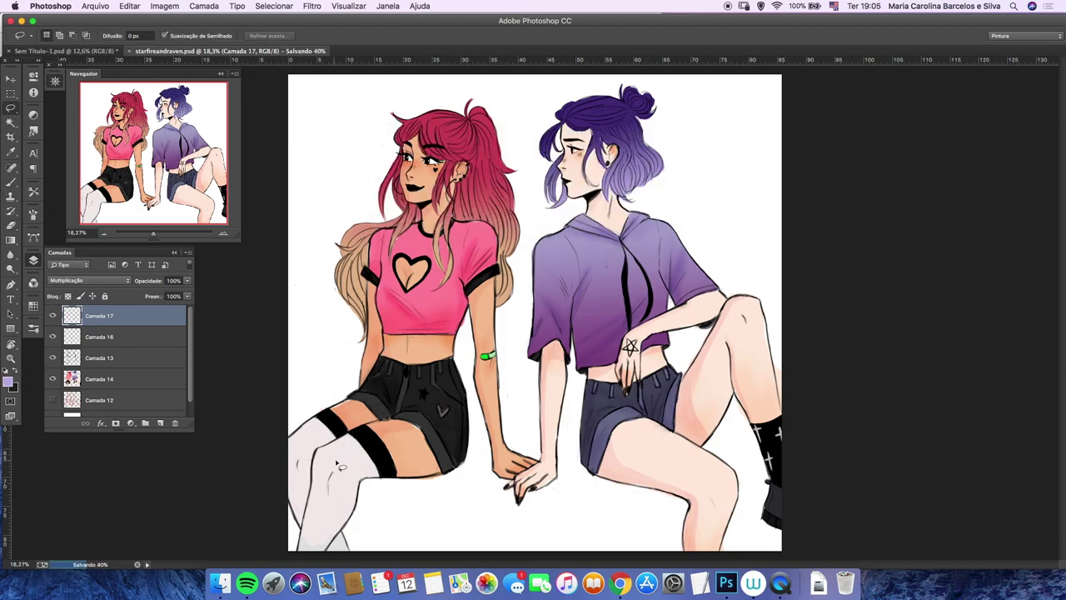
{"action": "key", "text": "b"}
{"action": "mouse_move", "coordinate": [349, 544]}
{"action": "left_mouse_down"}
{"action": "mouse_move", "coordinate": [306, 542]}
{"action": "mouse_move", "coordinate": [333, 508]}
{"action": "left_mouse_up"}
{"action": "right_click", "coordinate": [329, 516]}
{"action": "key", "text": "Escape"}
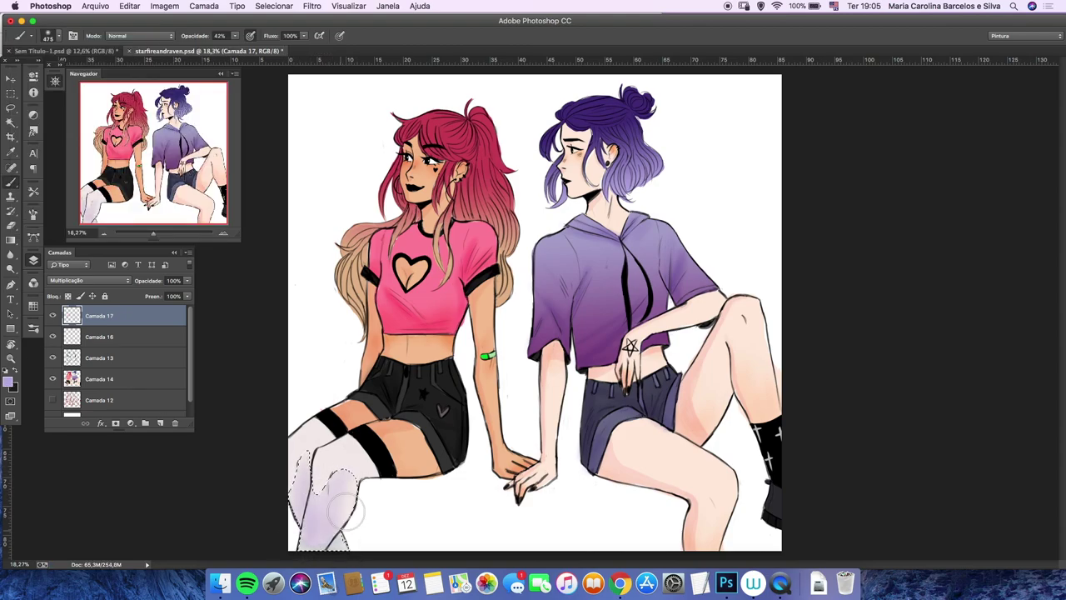
{"action": "key", "text": "ctrl+d"}
{"action": "key", "text": "w"}
Step: Add a new layer, choose bright green, and color the left character's irises
{"action": "left_click", "coordinate": [160, 423]}
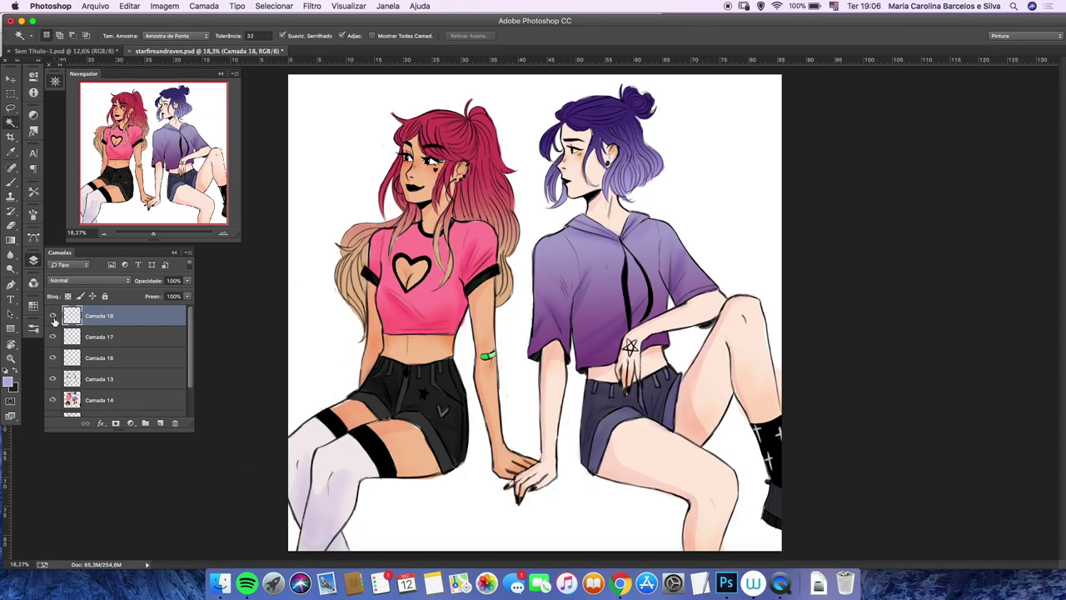
{"action": "scroll", "coordinate": [450, 166], "scroll_direction": "up", "scroll_amount": 5}
{"action": "key", "text": "i"}
{"action": "left_click", "coordinate": [8, 382]}
{"action": "left_click", "coordinate": [862, 287]}
{"action": "left_click", "coordinate": [810, 213]}
{"action": "key", "text": "Return"}
{"action": "key", "text": "ctrl+1"}
{"action": "key", "text": "b"}
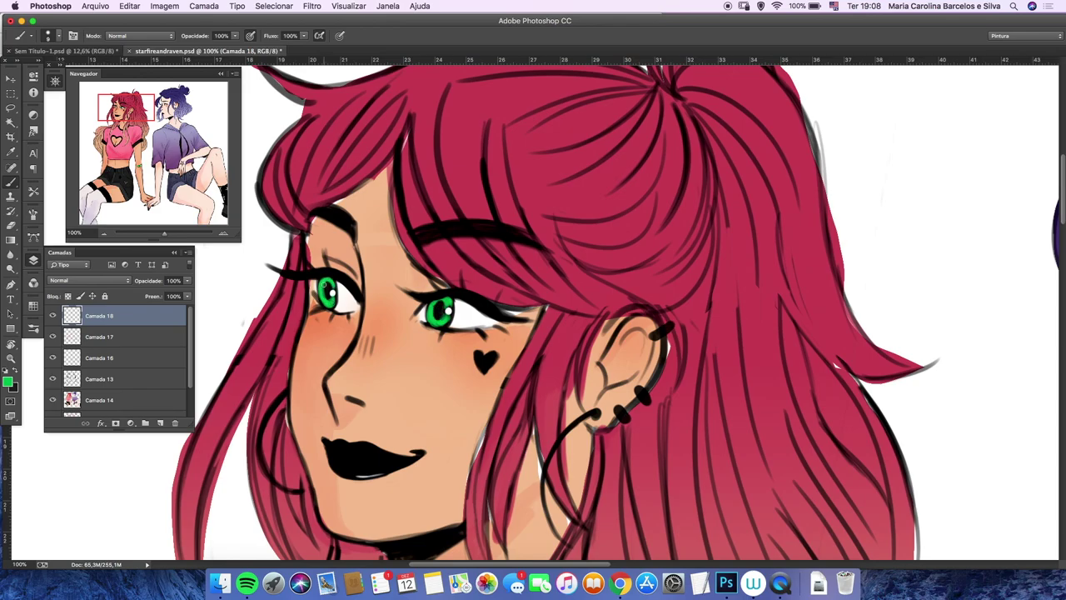
{"action": "scroll", "coordinate": [324, 285], "scroll_direction": "down", "scroll_amount": 5}
{"action": "scroll", "coordinate": [322, 284], "scroll_direction": "up", "scroll_amount": 5}
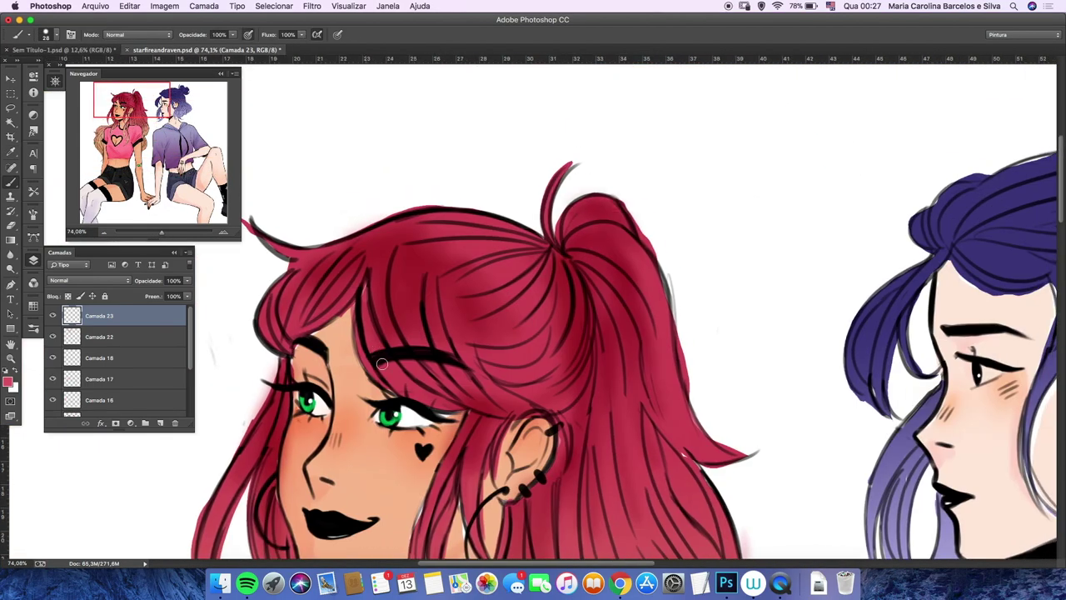
Step: Paint raspberry hair strands over the left character's bangs and crown, reducing the brush to 16 px
{"action": "left_click_drag", "start_coordinate": [288, 333], "coordinate": [375, 250]}
{"action": "key", "text": "bracketleft"}
{"action": "mouse_move", "coordinate": [449, 283]}
{"action": "left_mouse_down"}
{"action": "mouse_move", "coordinate": [550, 250]}
{"action": "mouse_move", "coordinate": [577, 209]}
{"action": "mouse_move", "coordinate": [621, 241]}
{"action": "left_mouse_up"}
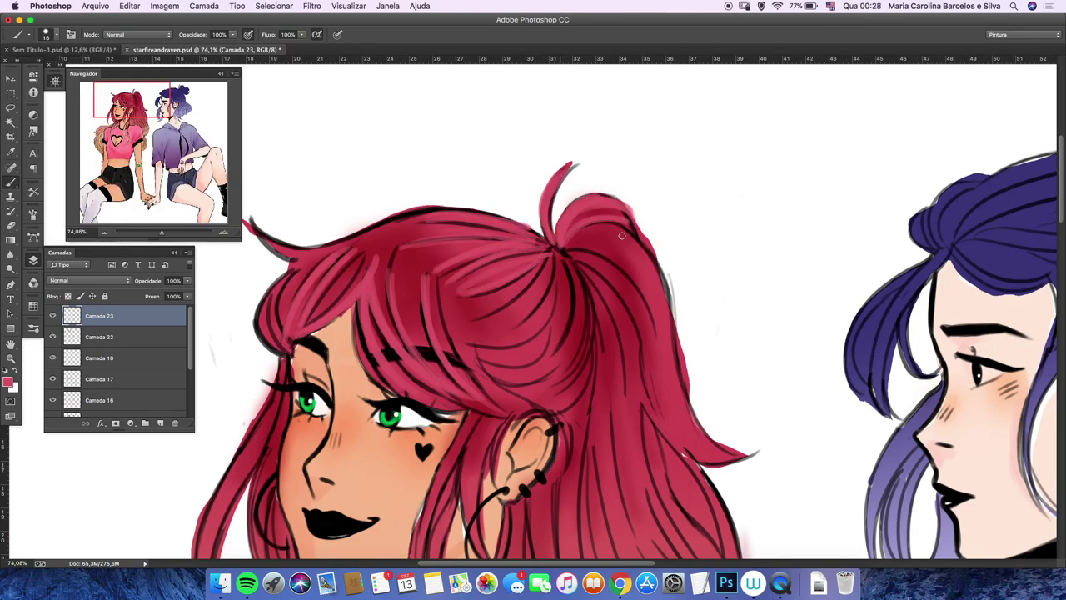
Step: Paint more raspberry strands along the hair's outline and the swept-back sections leading to the ponytail
{"action": "left_click_drag", "start_coordinate": [554, 246], "coordinate": [500, 329]}
{"action": "left_click_drag", "start_coordinate": [483, 287], "coordinate": [437, 391]}
{"action": "mouse_move", "coordinate": [250, 363]}
{"action": "left_mouse_down"}
{"action": "mouse_move", "coordinate": [271, 291]}
{"action": "mouse_move", "coordinate": [269, 343]}
{"action": "mouse_move", "coordinate": [254, 275]}
{"action": "mouse_move", "coordinate": [296, 237]}
{"action": "mouse_move", "coordinate": [337, 241]}
{"action": "left_mouse_up"}
{"action": "left_click_drag", "start_coordinate": [375, 224], "coordinate": [542, 210]}
{"action": "left_click_drag", "start_coordinate": [575, 258], "coordinate": [484, 379]}
{"action": "left_click_drag", "start_coordinate": [583, 304], "coordinate": [499, 392]}
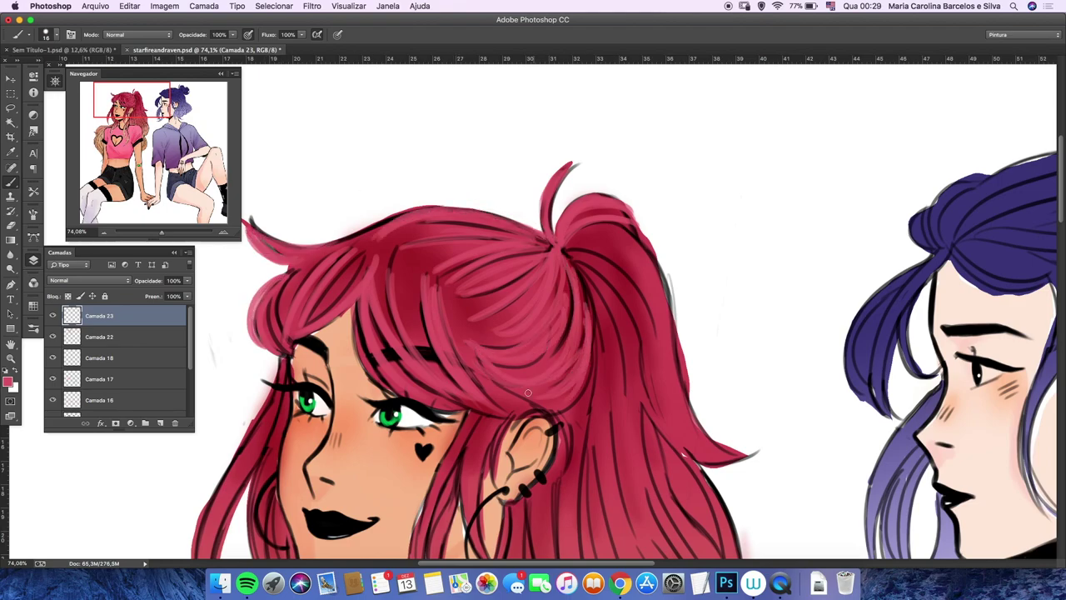
Step: Paint raspberry strands through the upper ponytail and tidy its outer edge with the eraser
{"action": "left_click_drag", "start_coordinate": [160, 232], "coordinate": [158, 232]}
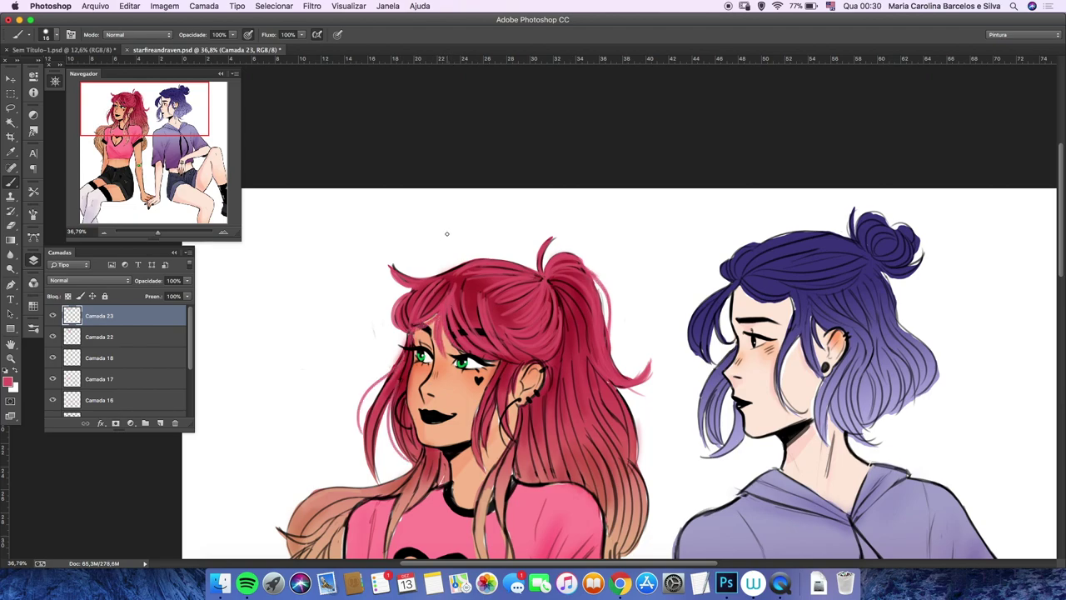
{"action": "key", "text": "e"}
{"action": "left_click_drag", "start_coordinate": [648, 357], "coordinate": [625, 392]}
{"action": "key", "text": "b"}
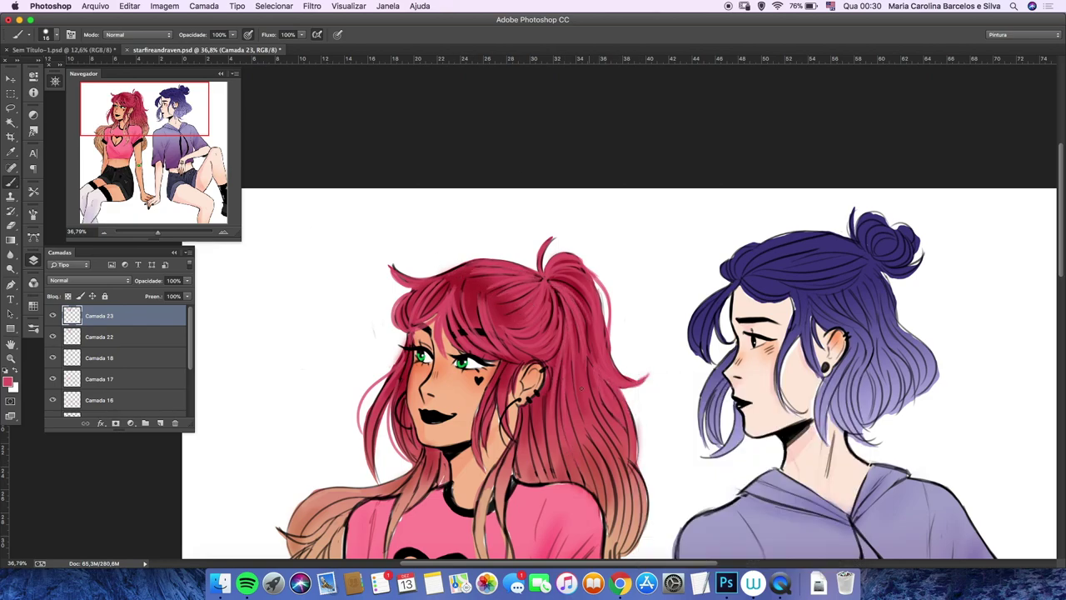
Step: Choose a lighter pink-red and paint strands through the middle of the left character's ponytail
{"action": "scroll", "coordinate": [533, 325], "scroll_direction": "down", "scroll_amount": 2}
{"action": "left_click", "coordinate": [7, 382]}
{"action": "left_click", "coordinate": [976, 200]}
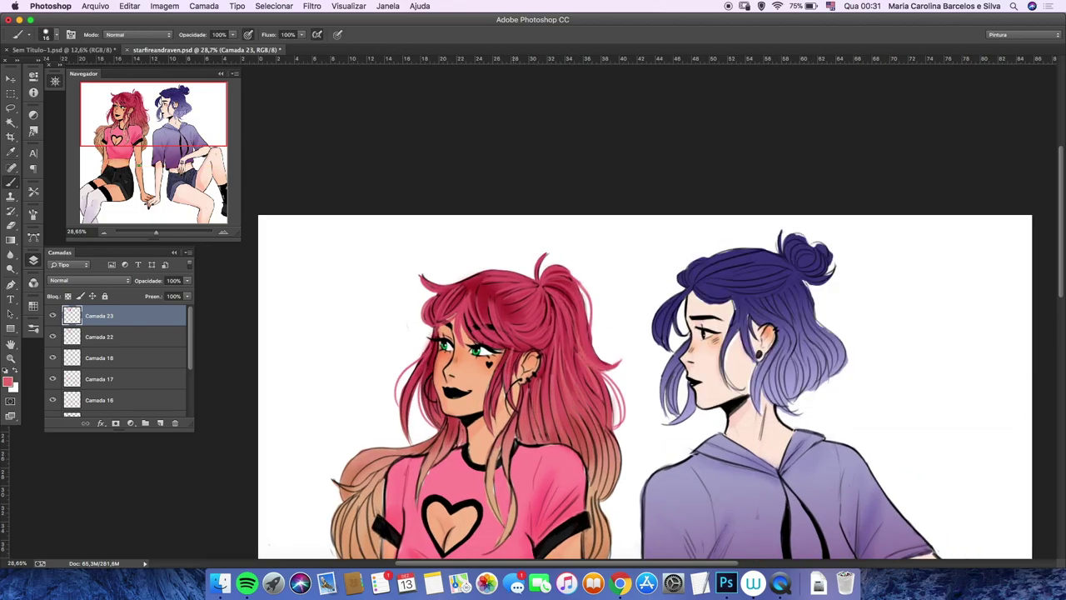
{"action": "left_click", "coordinate": [8, 381]}
{"action": "left_click", "coordinate": [973, 185]}
{"action": "scroll", "coordinate": [533, 333], "scroll_direction": "down", "scroll_amount": 3}
Step: Sample the ponytail's salmon tone and paint strands through its lower section
{"action": "left_click", "coordinate": [8, 382]}
{"action": "left_click", "coordinate": [505, 265]}
{"action": "key", "text": "Return"}
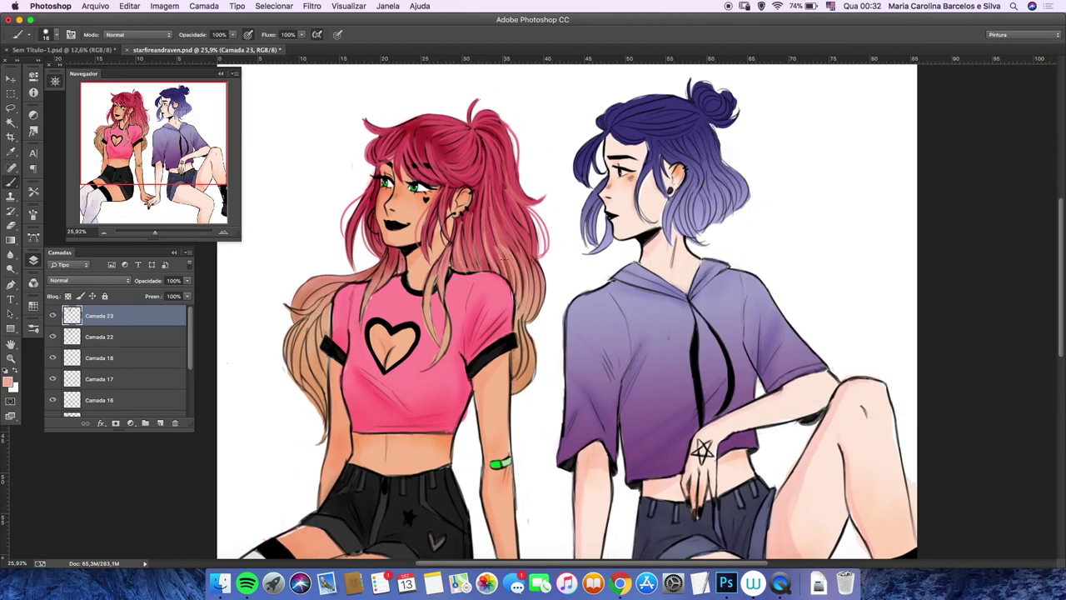
{"action": "left_click", "coordinate": [7, 382]}
{"action": "key", "text": "Return"}
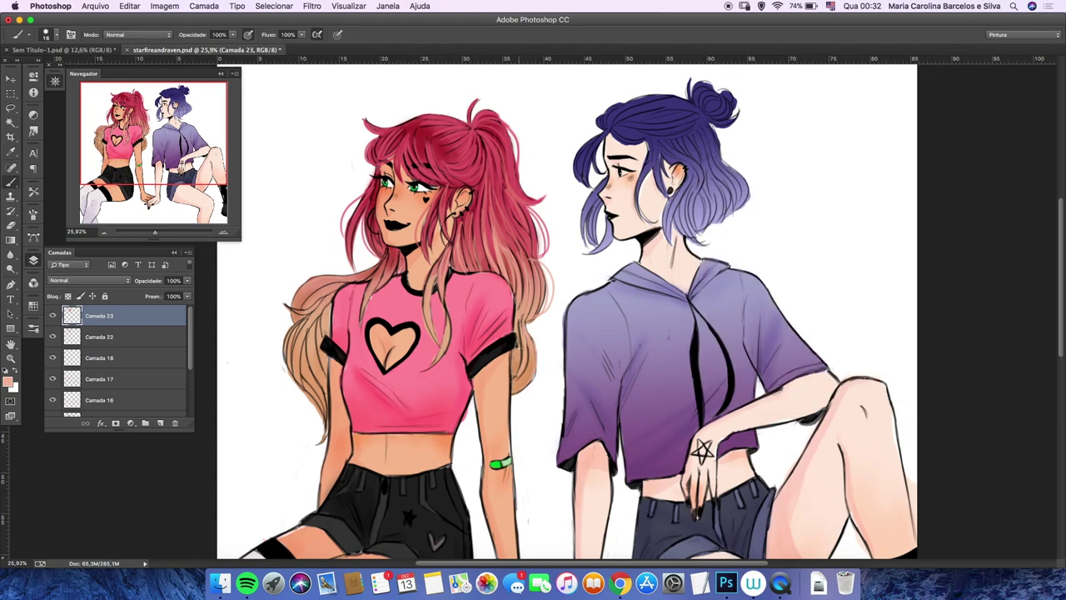
Step: Sample raspberry from the hair beside the face for the front locks, and set the brush color to #e9c9aa for the blonde ends
{"action": "left_click", "coordinate": [7, 382]}
{"action": "left_click", "coordinate": [371, 218]}
{"action": "key", "text": "Return"}
{"action": "left_click", "coordinate": [7, 382]}
{"action": "left_click", "coordinate": [318, 360]}
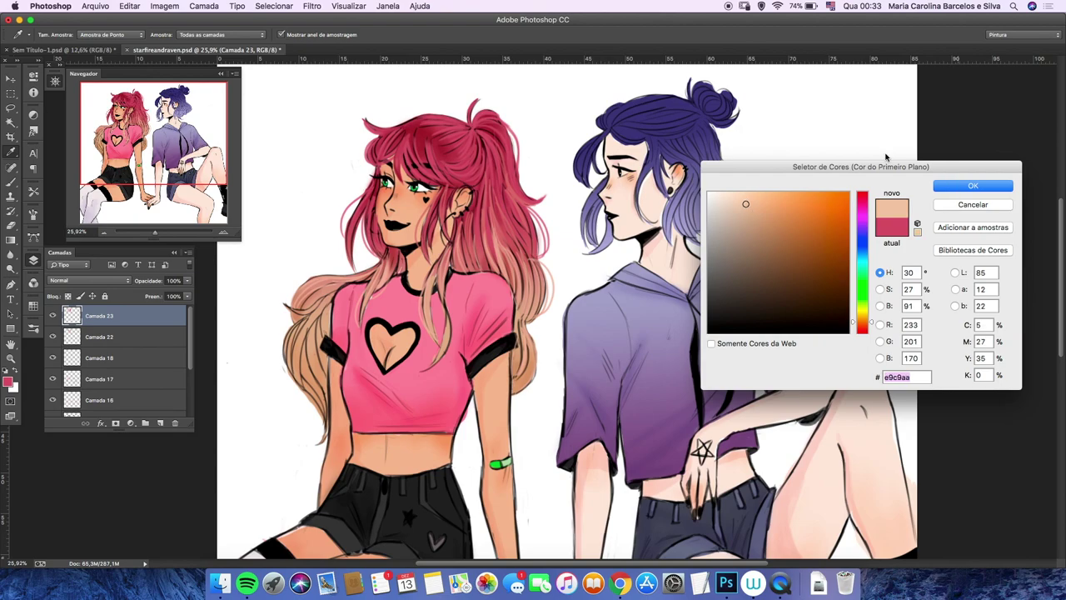
{"action": "key", "text": "Return"}
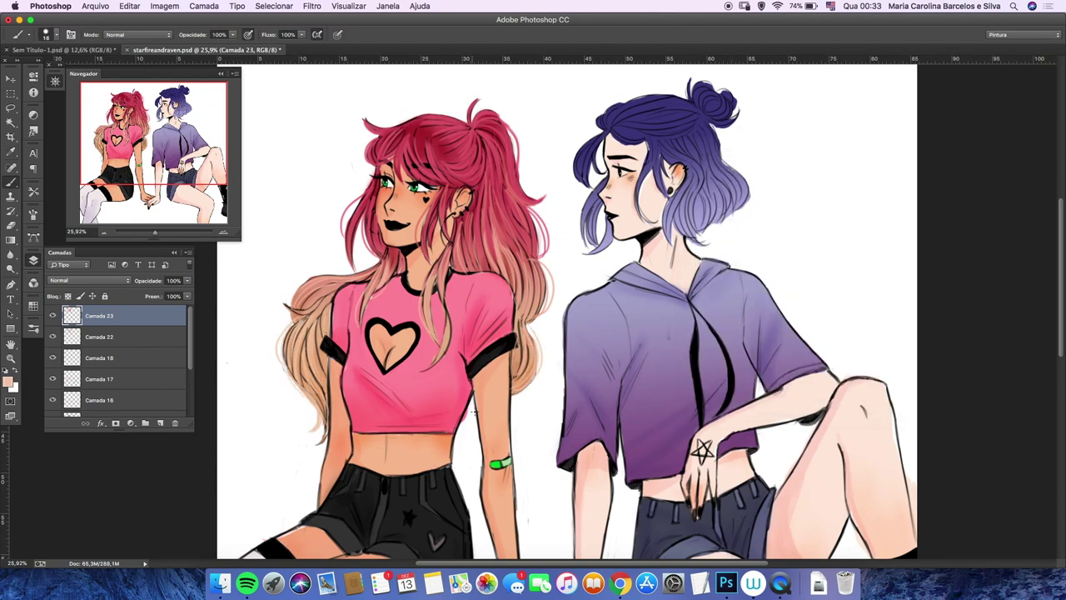
Step: Set the layer Camada 22 to Multiply blending at 80% opacity, and return to Camada 23
{"action": "key", "text": "alt+bracketleft"}
{"action": "key", "text": "shift+alt+m"}
{"action": "left_click", "coordinate": [186, 285]}
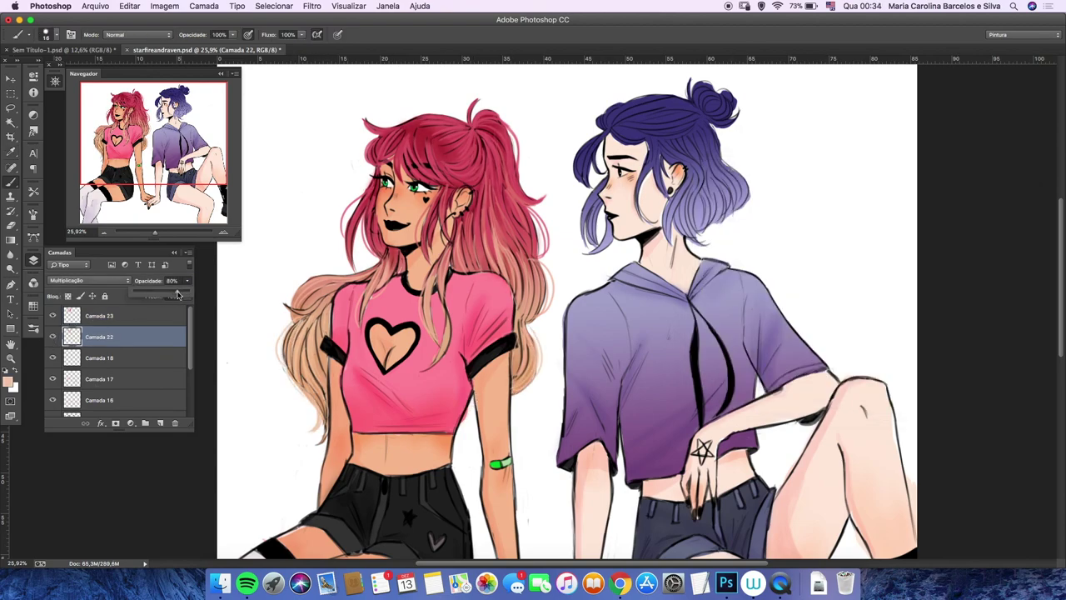
{"action": "key", "text": "alt+bracketright"}
Step: Sample a rosy pink and the dark raspberry #9d2f3d from the left character's hair and paint strands through the ponytail
{"action": "left_click", "coordinate": [461, 184]}
{"action": "key", "text": "Return"}
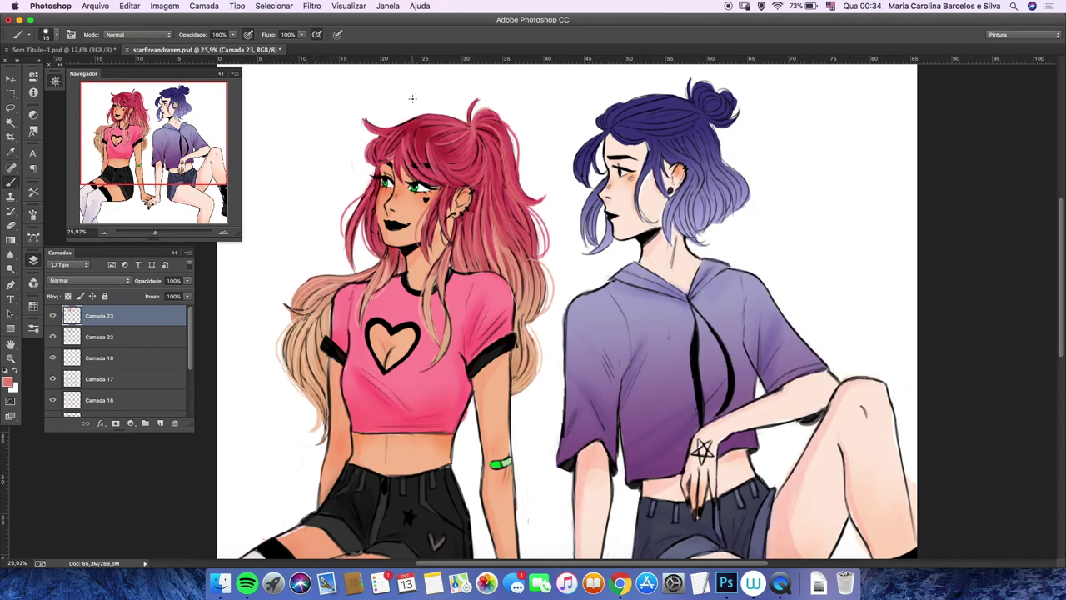
{"action": "scroll", "coordinate": [411, 98], "scroll_direction": "down", "scroll_amount": 1}
{"action": "left_click", "coordinate": [452, 146]}
{"action": "key", "text": "Return"}
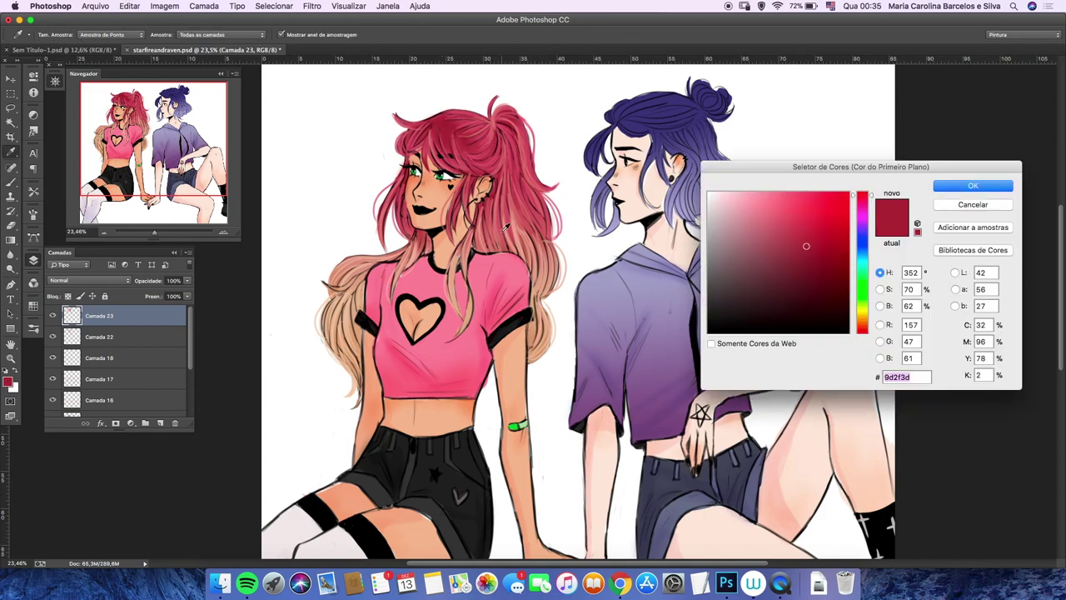
Step: Sample salmon and pink-red tones from the left character's hair for the strands around her face
{"action": "left_click", "coordinate": [391, 287]}
{"action": "key", "text": "Return"}
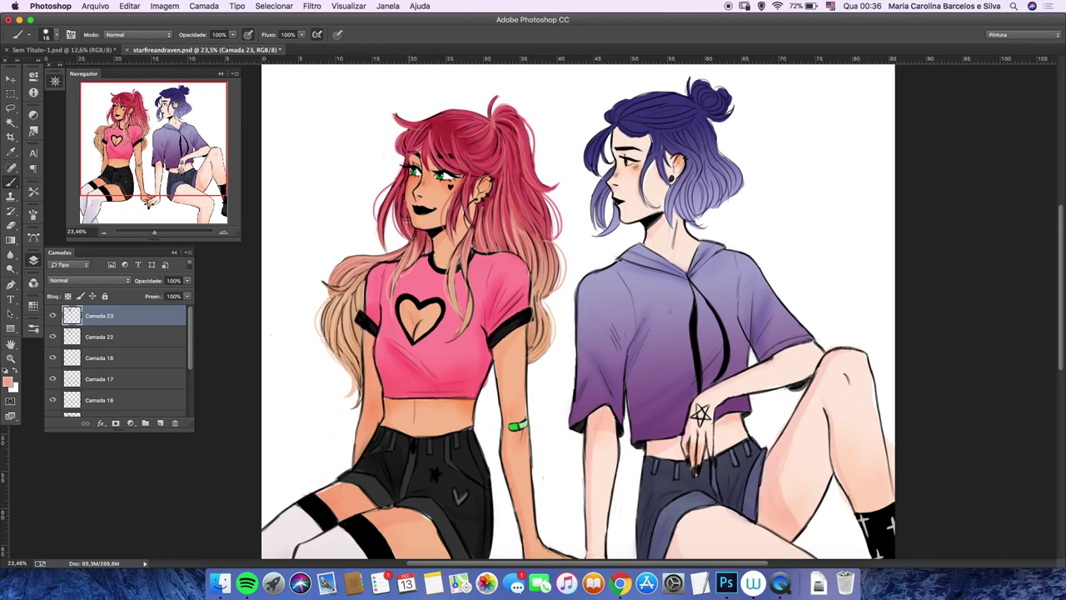
{"action": "left_click", "coordinate": [400, 151]}
{"action": "key", "text": "Return"}
{"action": "scroll", "coordinate": [462, 192], "scroll_direction": "up", "scroll_amount": 1}
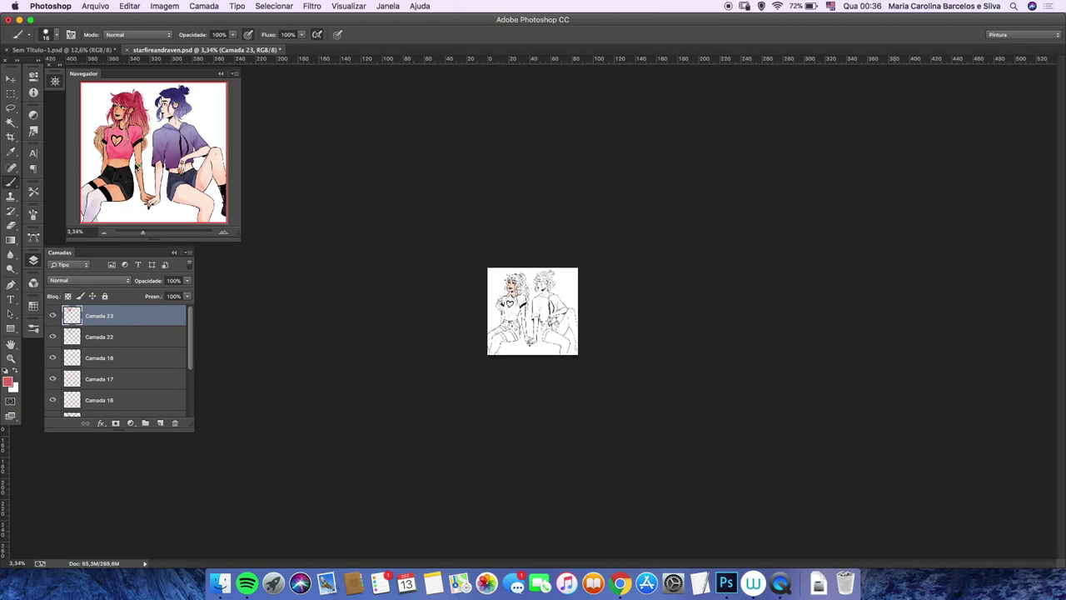
Step: Sample a light peach and paint strands down the lower part of the left character's ponytail beside the sleeve
{"action": "key", "text": "i"}
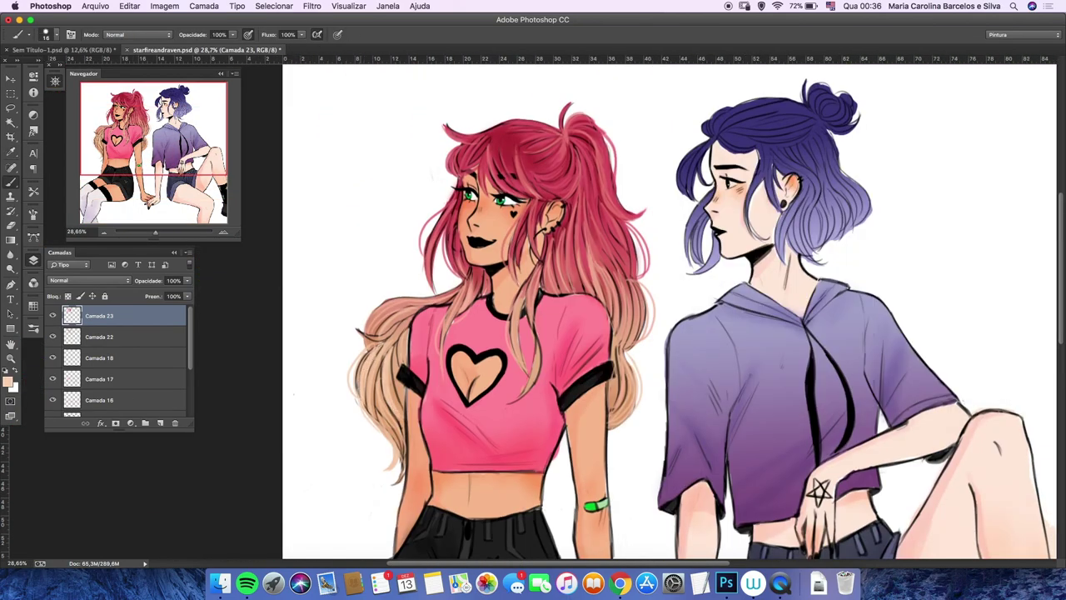
{"action": "left_click_drag", "start_coordinate": [612, 284], "coordinate": [627, 347]}
{"action": "left_click_drag", "start_coordinate": [625, 285], "coordinate": [637, 352]}
{"action": "left_click_drag", "start_coordinate": [592, 263], "coordinate": [606, 303]}
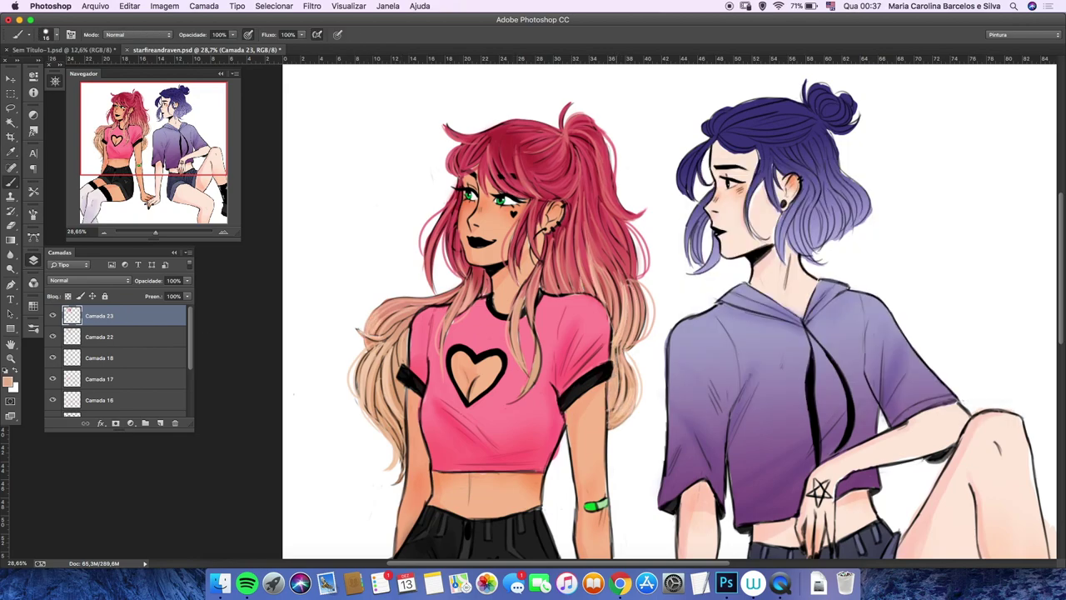
Step: Clean up the hair tuft behind the left character's shoulder with the eraser and choose a light peach brush color
{"action": "scroll", "coordinate": [325, 416], "scroll_direction": "up", "scroll_amount": 2}
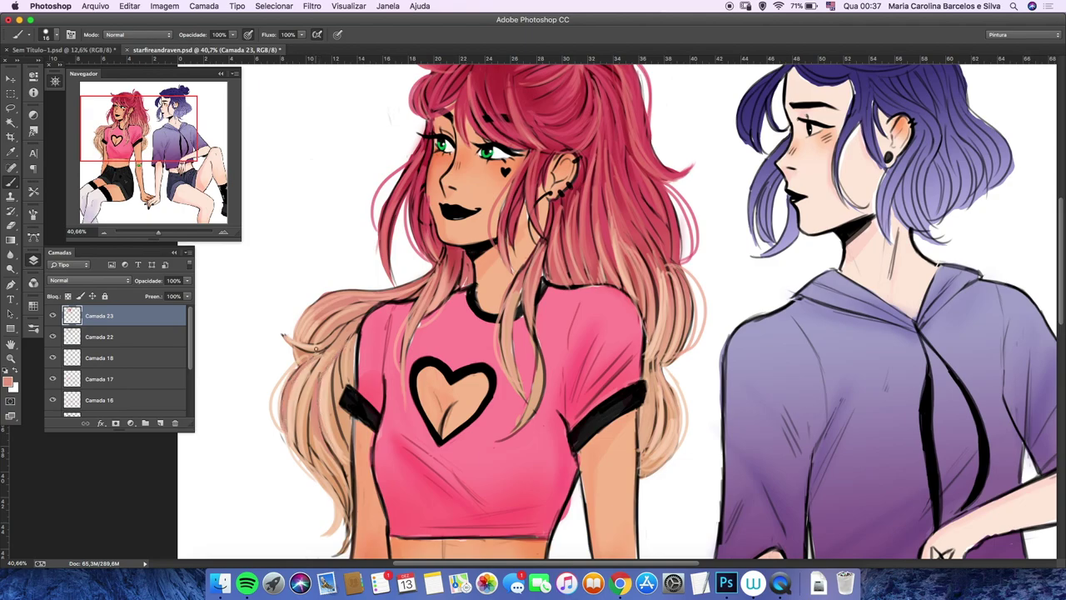
{"action": "scroll", "coordinate": [292, 383], "scroll_direction": "down", "scroll_amount": 3}
{"action": "scroll", "coordinate": [148, 215], "scroll_direction": "up", "scroll_amount": 1}
{"action": "left_click", "coordinate": [10, 225]}
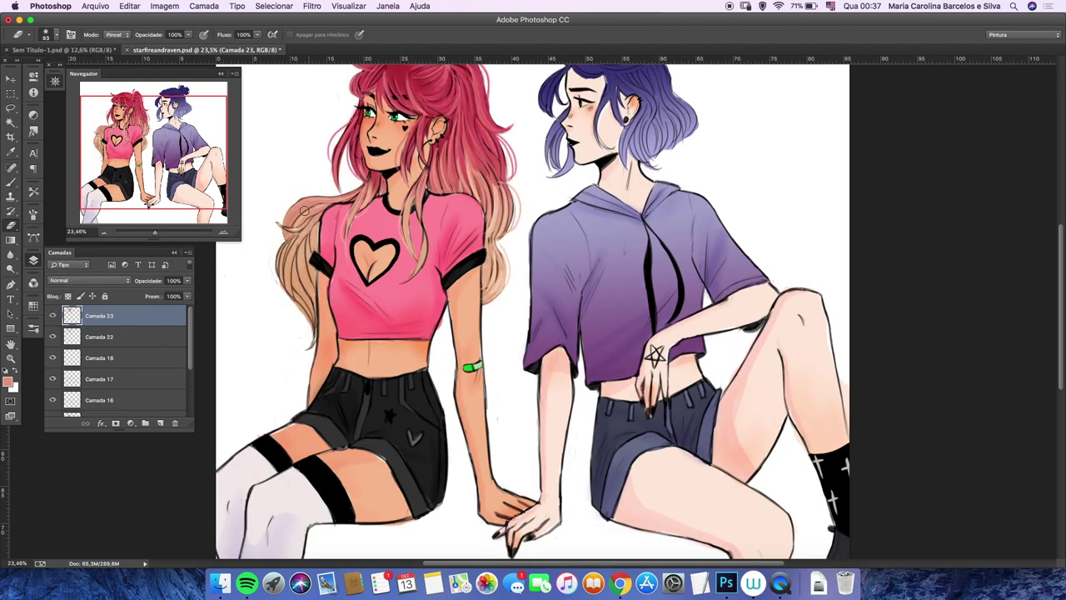
{"action": "scroll", "coordinate": [300, 225], "scroll_direction": "up", "scroll_amount": 3}
{"action": "scroll", "coordinate": [143, 217], "scroll_direction": "down", "scroll_amount": 2}
{"action": "left_click", "coordinate": [8, 381]}
{"action": "key", "text": "Return"}
{"action": "key", "text": "b"}
{"action": "scroll", "coordinate": [274, 359], "scroll_direction": "up", "scroll_amount": 1}
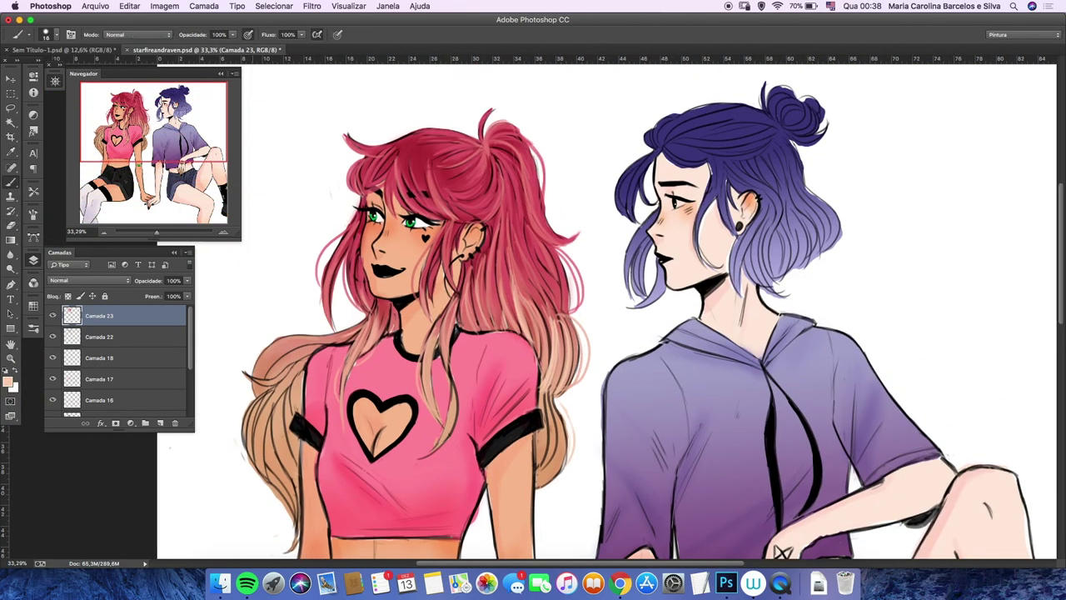
Step: Flip the canvas horizontally and paint light peach strands along the outer edges of the blonde hair ends
{"action": "left_click", "coordinate": [164, 6]}
{"action": "mouse_move", "coordinate": [193, 125]}
{"action": "left_click", "coordinate": [350, 185]}
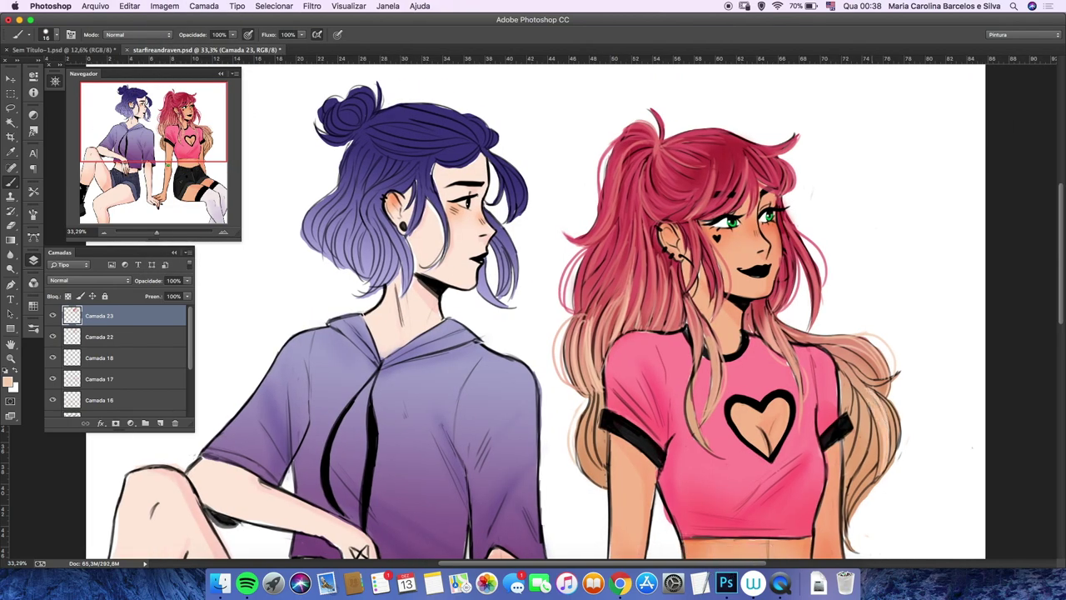
{"action": "left_click_drag", "start_coordinate": [883, 398], "coordinate": [858, 525]}
{"action": "left_click_drag", "start_coordinate": [850, 390], "coordinate": [855, 483]}
{"action": "left_click_drag", "start_coordinate": [583, 403], "coordinate": [593, 488]}
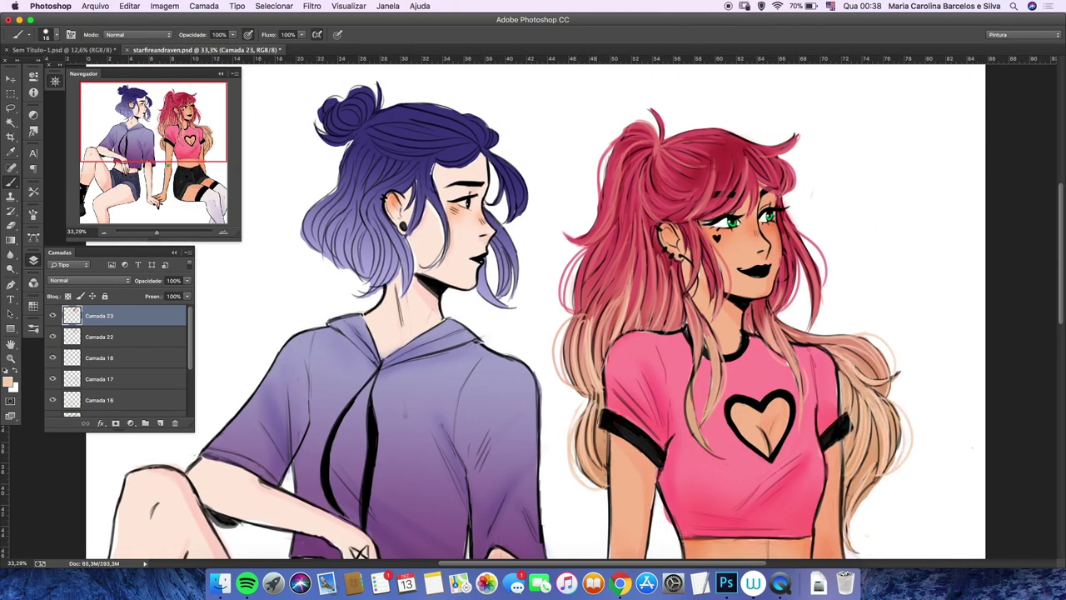
{"action": "key", "text": "r"}
{"action": "left_click_drag", "start_coordinate": [584, 350], "coordinate": [533, 249]}
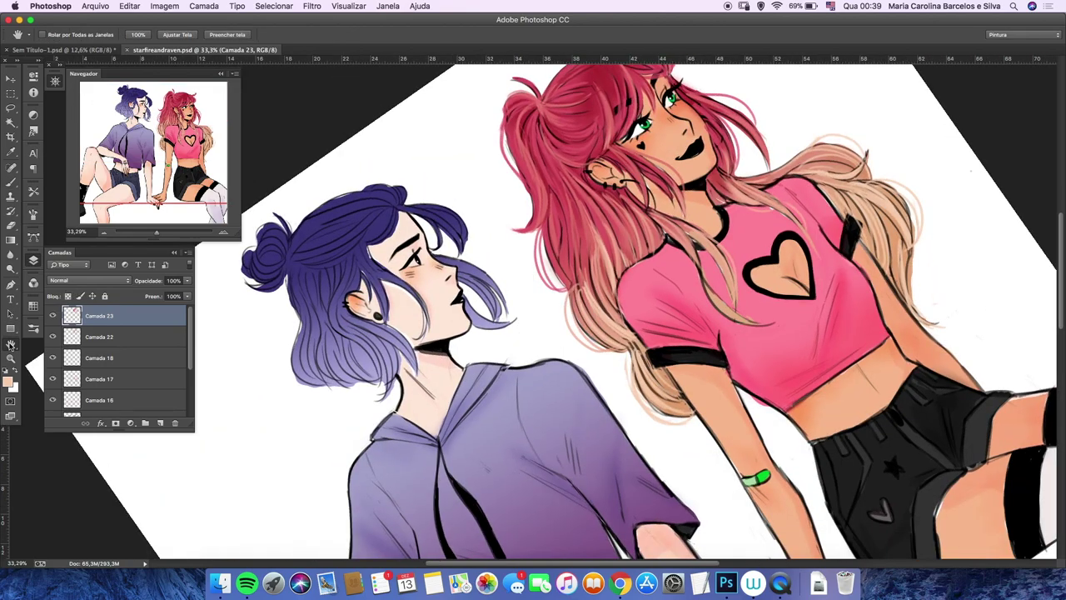
{"action": "left_click", "coordinate": [160, 34]}
Step: Choose salmon and orange-peach brush colors and paint strands where the pink hair fades into blonde
{"action": "key", "text": "b"}
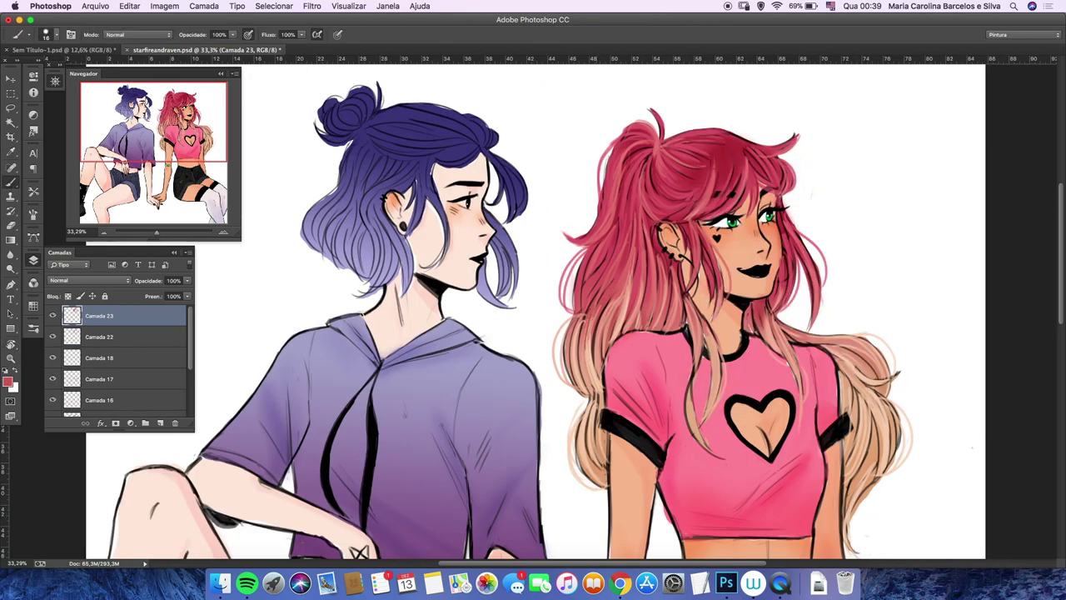
{"action": "left_click", "coordinate": [9, 381]}
{"action": "left_click", "coordinate": [741, 208]}
{"action": "left_click", "coordinate": [1006, 181]}
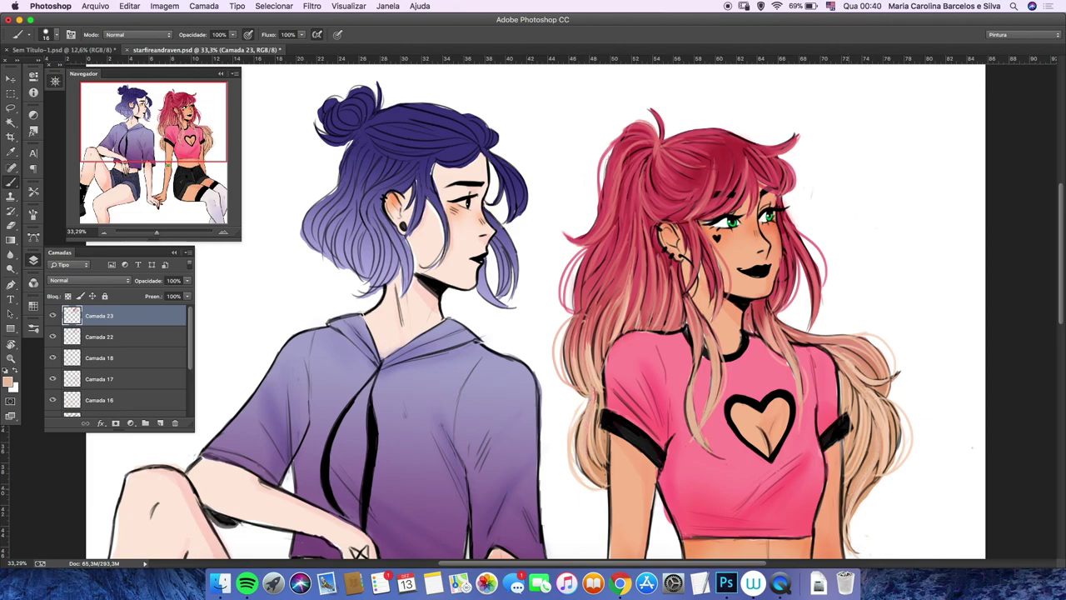
{"action": "left_click", "coordinate": [8, 381]}
{"action": "key", "text": "Return"}
{"action": "left_click", "coordinate": [9, 382]}
{"action": "key", "text": "Return"}
{"action": "left_click", "coordinate": [9, 381]}
{"action": "key", "text": "Return"}
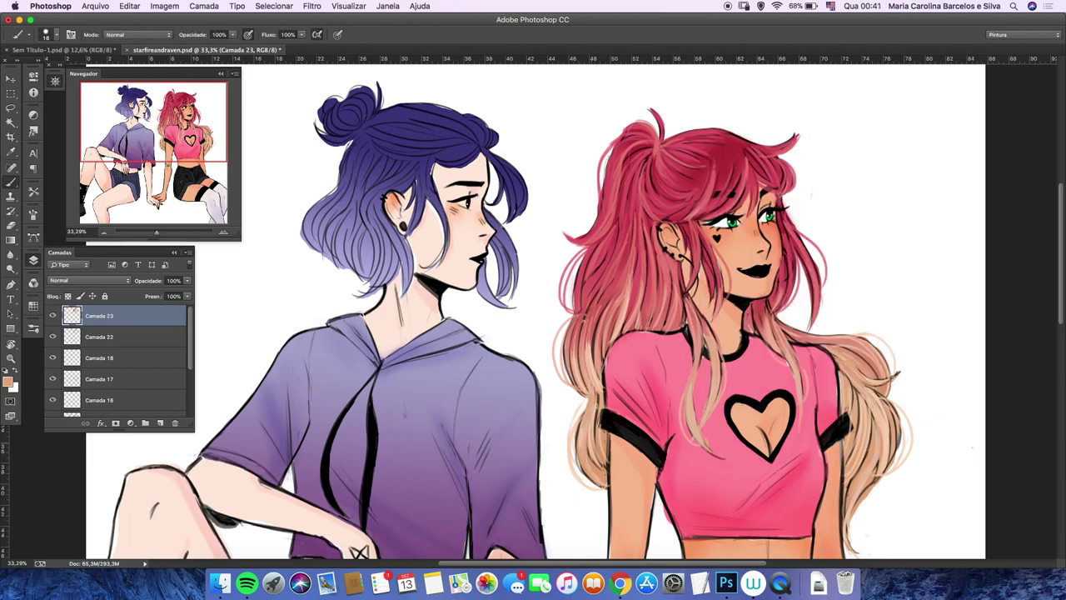
Step: Choose raspberry and rosy-pink tones and paint strands over the tuft behind the pink-shirted character's shoulder
{"action": "left_click", "coordinate": [8, 381]}
{"action": "key", "text": "Return"}
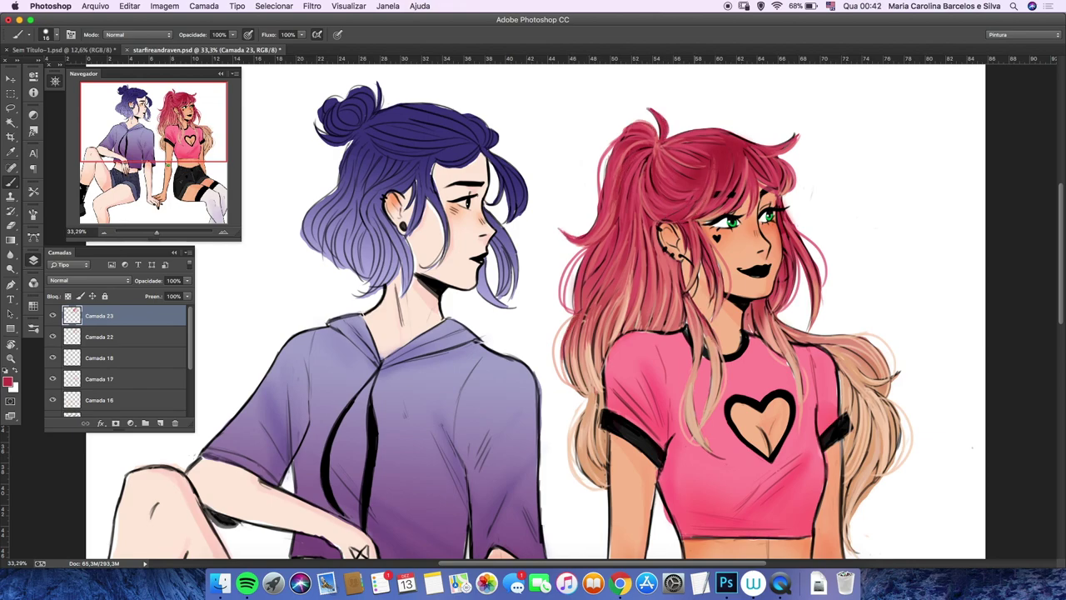
{"action": "left_click_drag", "start_coordinate": [842, 352], "coordinate": [894, 383]}
{"action": "left_click", "coordinate": [8, 382]}
{"action": "key", "text": "Return"}
{"action": "mouse_move", "coordinate": [155, 232]}
{"action": "left_mouse_down"}
{"action": "mouse_move", "coordinate": [143, 221]}
{"action": "mouse_move", "coordinate": [156, 232]}
{"action": "left_mouse_up"}
{"action": "left_click", "coordinate": [8, 381]}
{"action": "key", "text": "Return"}
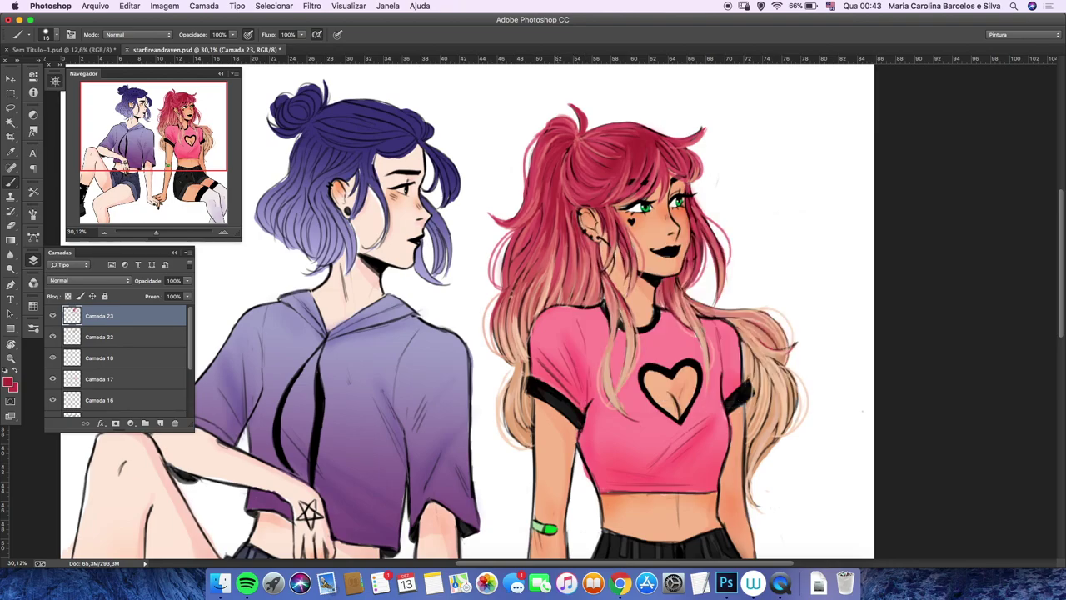
{"action": "left_click_drag", "start_coordinate": [156, 232], "coordinate": [154, 232]}
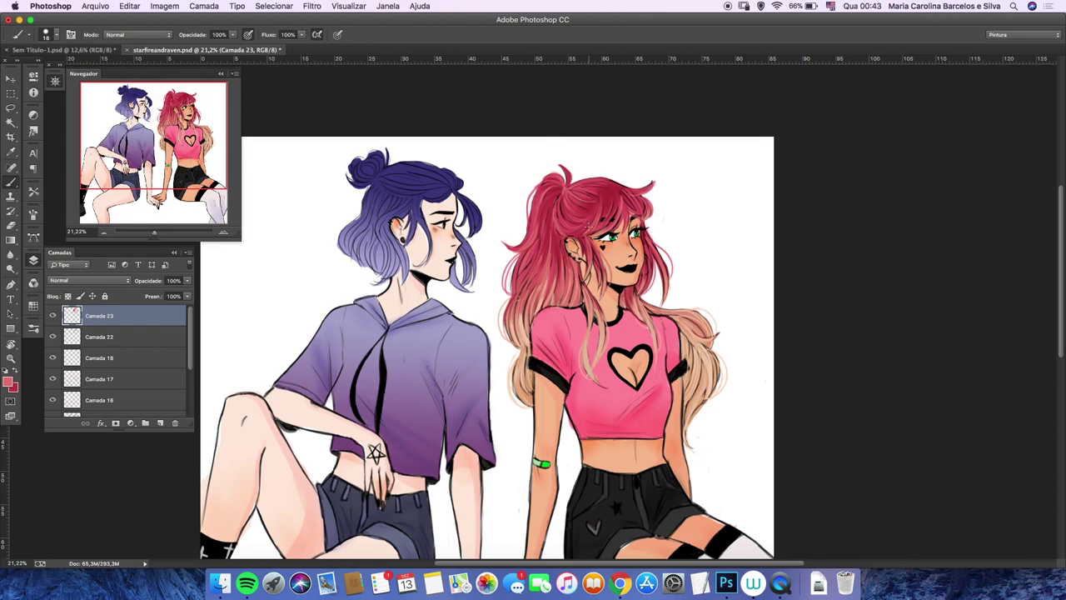
Step: Adjust the hair strands on Camada 23 with Hue/Saturation: hue -4, saturation +23, lightness -7
{"action": "left_click", "coordinate": [165, 6]}
{"action": "mouse_move", "coordinate": [179, 40]}
{"action": "left_click", "coordinate": [452, 124]}
{"action": "left_click_drag", "start_coordinate": [142, 95], "coordinate": [915, 153]}
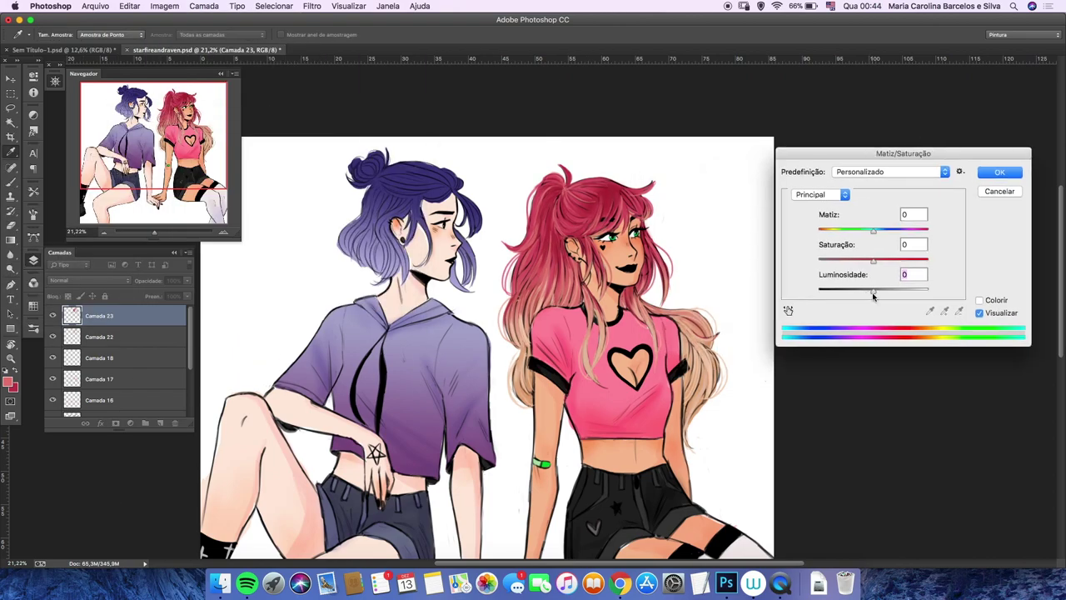
{"action": "mouse_move", "coordinate": [872, 260]}
{"action": "left_mouse_down"}
{"action": "mouse_move", "coordinate": [871, 294]}
{"action": "mouse_move", "coordinate": [886, 260]}
{"action": "left_mouse_up"}
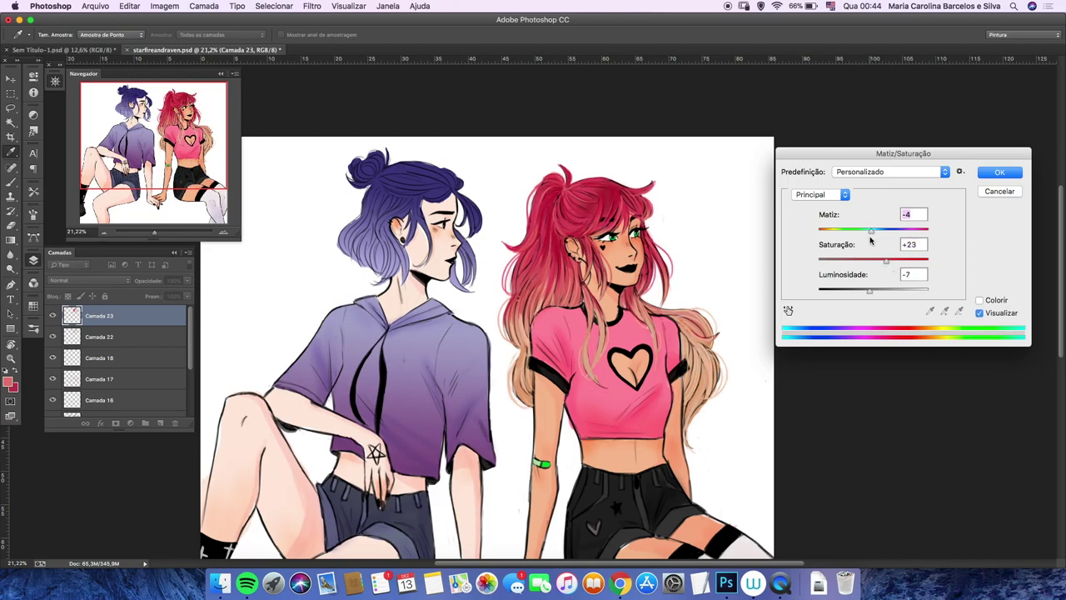
{"action": "key", "text": "Return"}
Step: Add a new layer above Camada 23, flip the canvas back horizontally, and set the brush color to skin tone #f9e9dd
{"action": "left_click", "coordinate": [145, 422]}
{"action": "left_click_drag", "start_coordinate": [154, 232], "coordinate": [161, 232]}
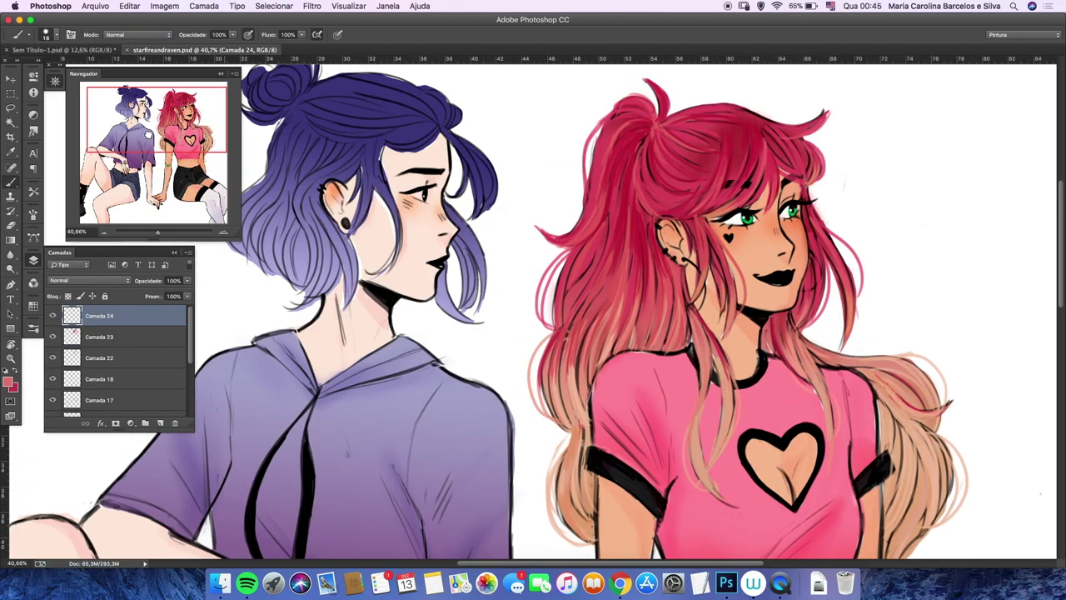
{"action": "key", "text": "h"}
{"action": "left_click", "coordinate": [10, 382]}
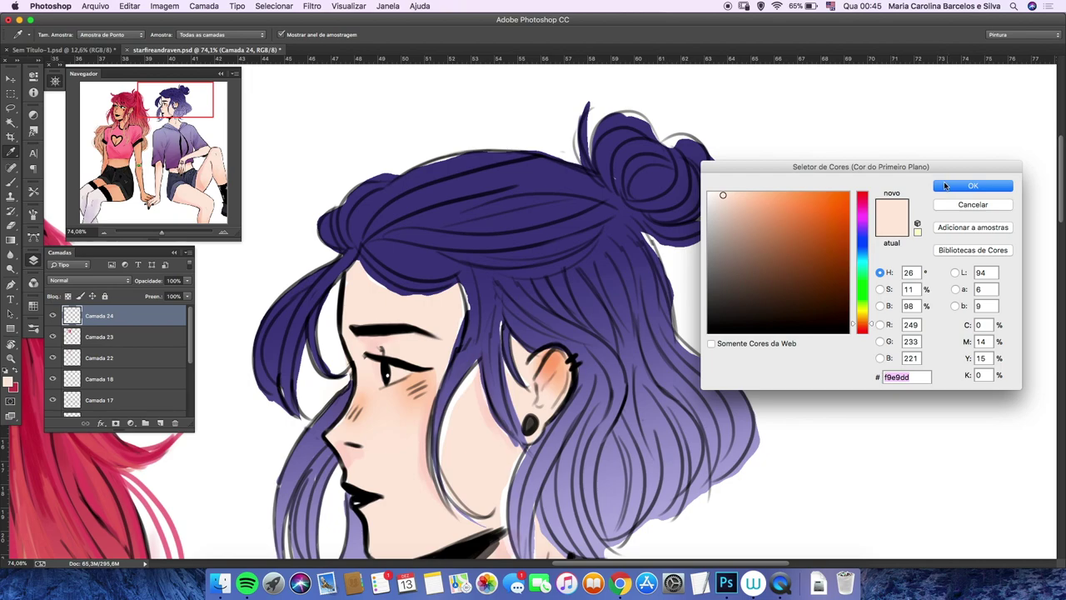
{"action": "left_click", "coordinate": [976, 182]}
Step: On Camada 14, touch up the purple-haired character's forehead hairline with the skin tone and the dark indigo hair color
{"action": "scroll", "coordinate": [116, 367], "scroll_direction": "down", "scroll_amount": 1}
{"action": "left_click", "coordinate": [99, 400]}
{"action": "left_click", "coordinate": [389, 290], "text": "super"}
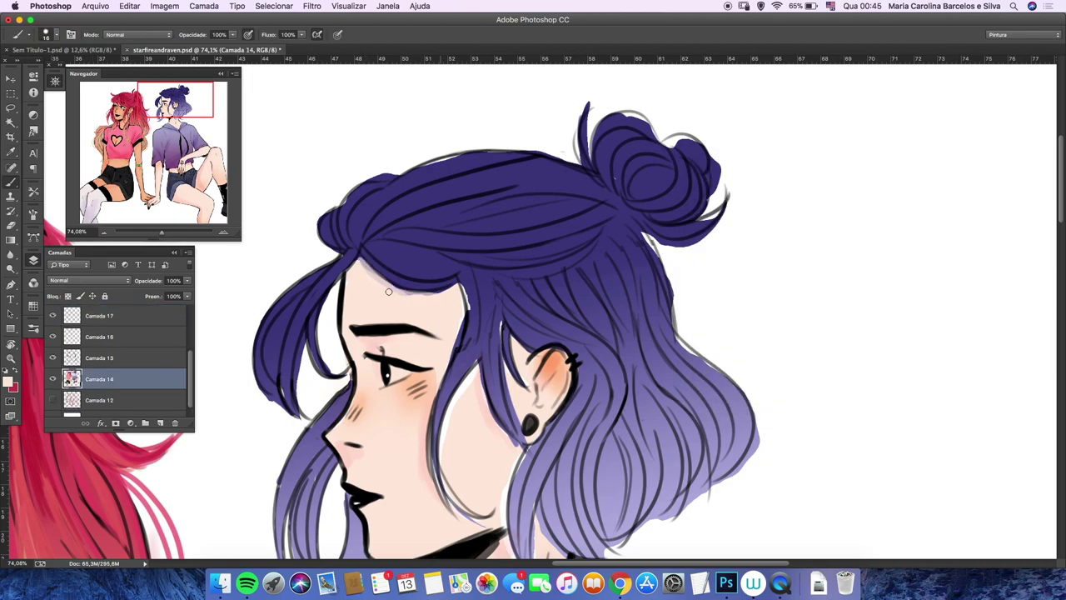
{"action": "left_click", "coordinate": [10, 382]}
{"action": "left_click", "coordinate": [450, 209]}
{"action": "left_click", "coordinate": [950, 186]}
{"action": "key", "text": "b"}
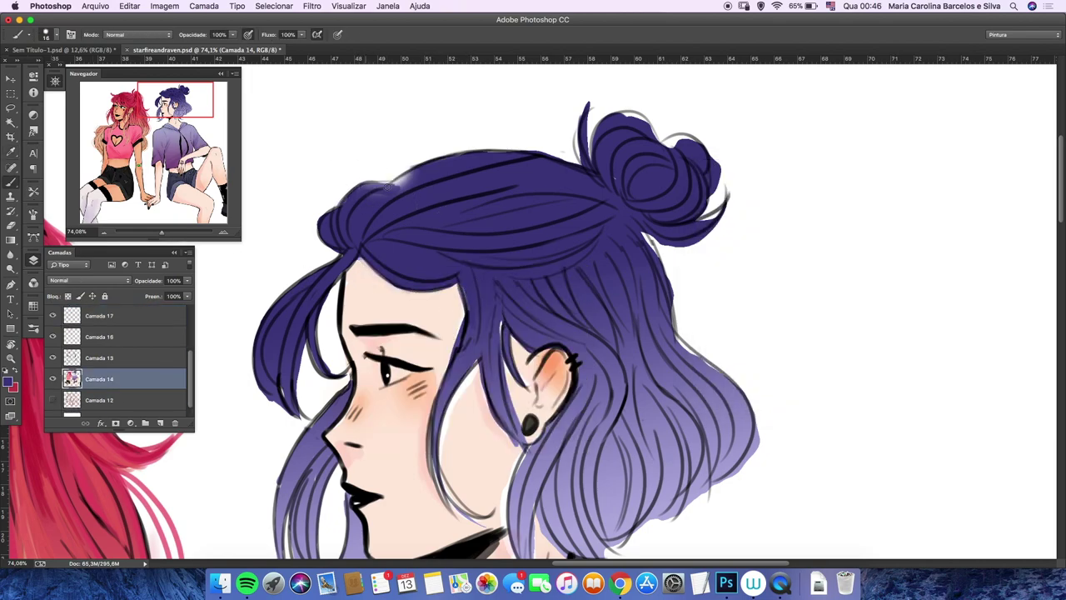
Step: On Camada 22, set the brush to size 80 and 74% opacity and shade the purple hair with dark indigo
{"action": "scroll", "coordinate": [534, 333], "scroll_direction": "down", "scroll_amount": 5}
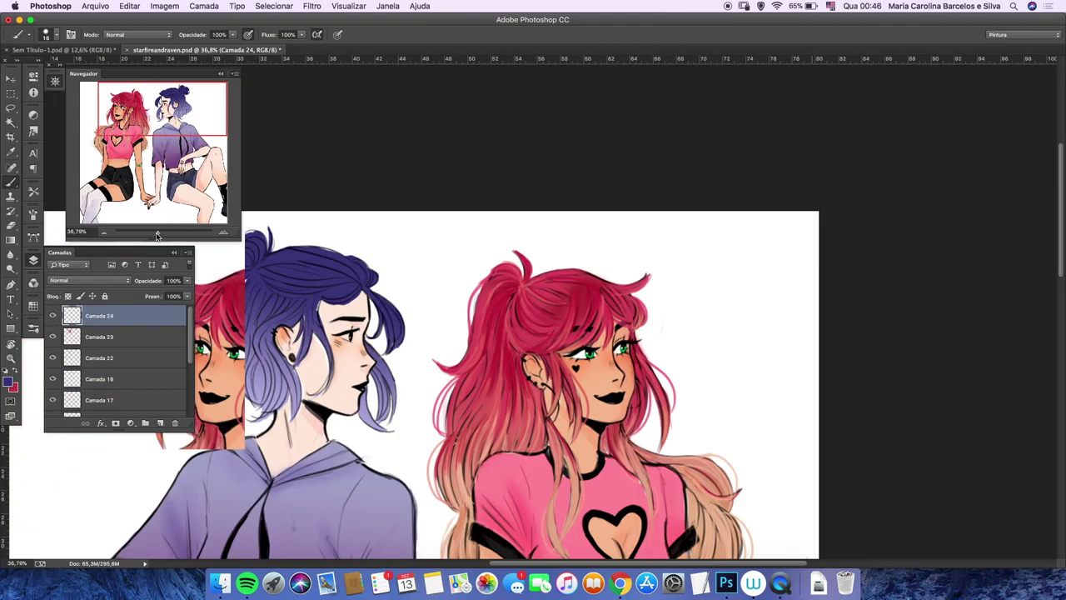
{"action": "left_click", "coordinate": [99, 357]}
{"action": "left_click", "coordinate": [46, 34]}
{"action": "key", "text": "Return"}
{"action": "key", "text": "7"}
{"action": "key", "text": "4"}
{"action": "left_click_drag", "start_coordinate": [508, 275], "coordinate": [559, 323]}
{"action": "left_click_drag", "start_coordinate": [558, 251], "coordinate": [575, 317]}
{"action": "mouse_move", "coordinate": [512, 304]}
{"action": "left_mouse_down"}
{"action": "mouse_move", "coordinate": [431, 417]}
{"action": "mouse_move", "coordinate": [534, 412]}
{"action": "mouse_move", "coordinate": [609, 348]}
{"action": "left_mouse_up"}
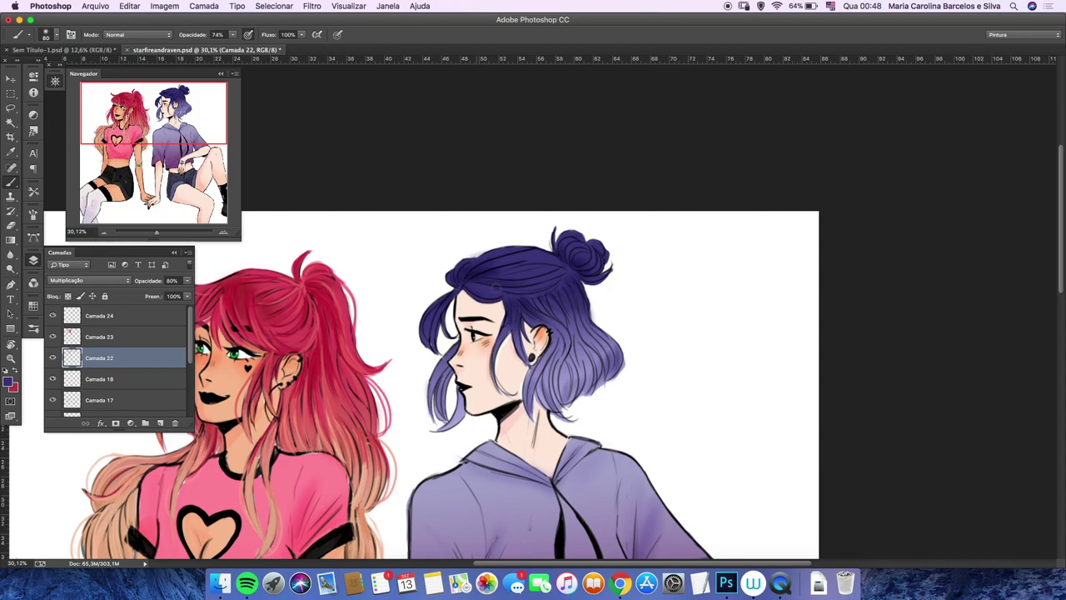
Step: Select Camada 24 and set the brush to a purple hair tone, 100% opacity and size 19
{"action": "left_click", "coordinate": [98, 316]}
{"action": "left_click", "coordinate": [10, 383]}
{"action": "key", "text": "Return"}
{"action": "key", "text": "0"}
{"action": "key", "text": "super+plus"}
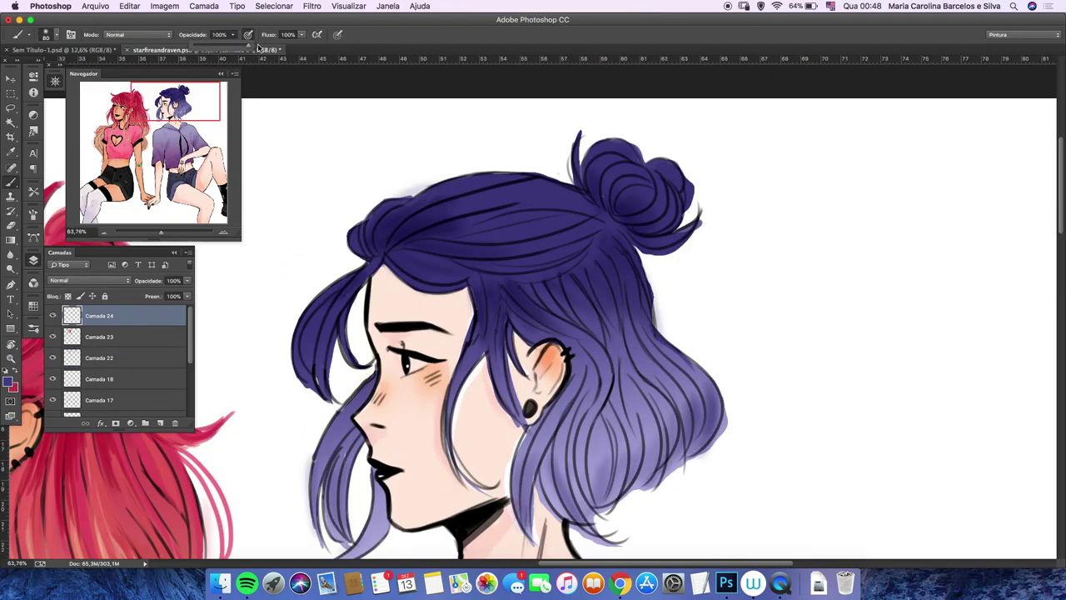
{"action": "left_click", "coordinate": [46, 34]}
{"action": "left_click_drag", "start_coordinate": [79, 68], "coordinate": [72, 71]}
{"action": "key", "text": "Return"}
Step: Sample a violet from the purple hair and paint strands through the bun and the front locks
{"action": "key", "text": "super+0"}
{"action": "key", "text": "i"}
{"action": "left_click", "coordinate": [9, 382]}
{"action": "key", "text": "Return"}
{"action": "key", "text": "b"}
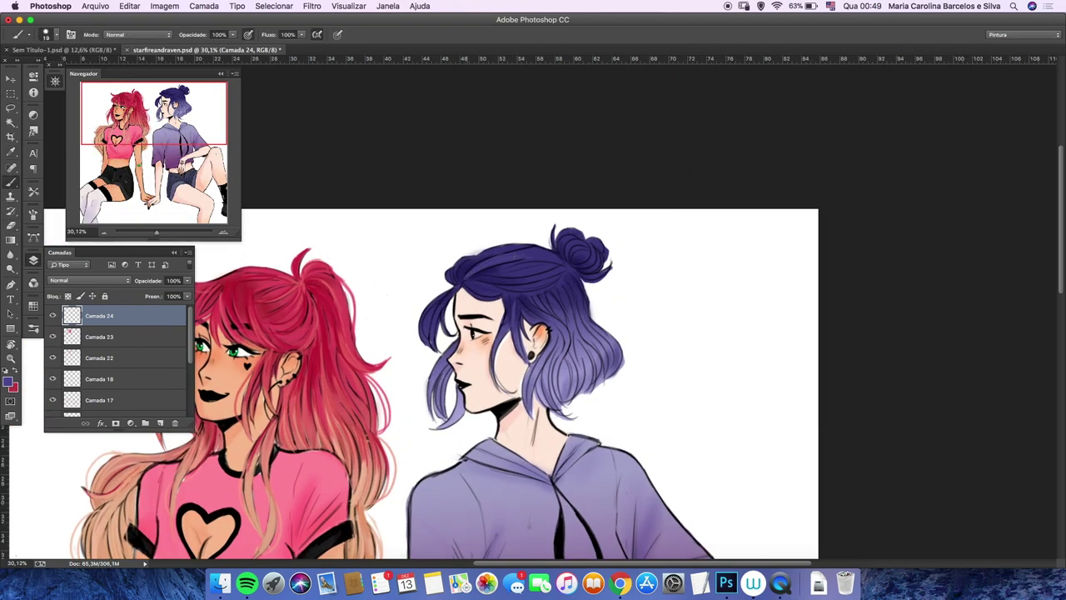
{"action": "mouse_move", "coordinate": [588, 270]}
{"action": "left_mouse_down"}
{"action": "mouse_move", "coordinate": [573, 236]}
{"action": "mouse_move", "coordinate": [568, 253]}
{"action": "mouse_move", "coordinate": [594, 231]}
{"action": "mouse_move", "coordinate": [577, 240]}
{"action": "mouse_move", "coordinate": [609, 245]}
{"action": "mouse_move", "coordinate": [568, 262]}
{"action": "left_mouse_up"}
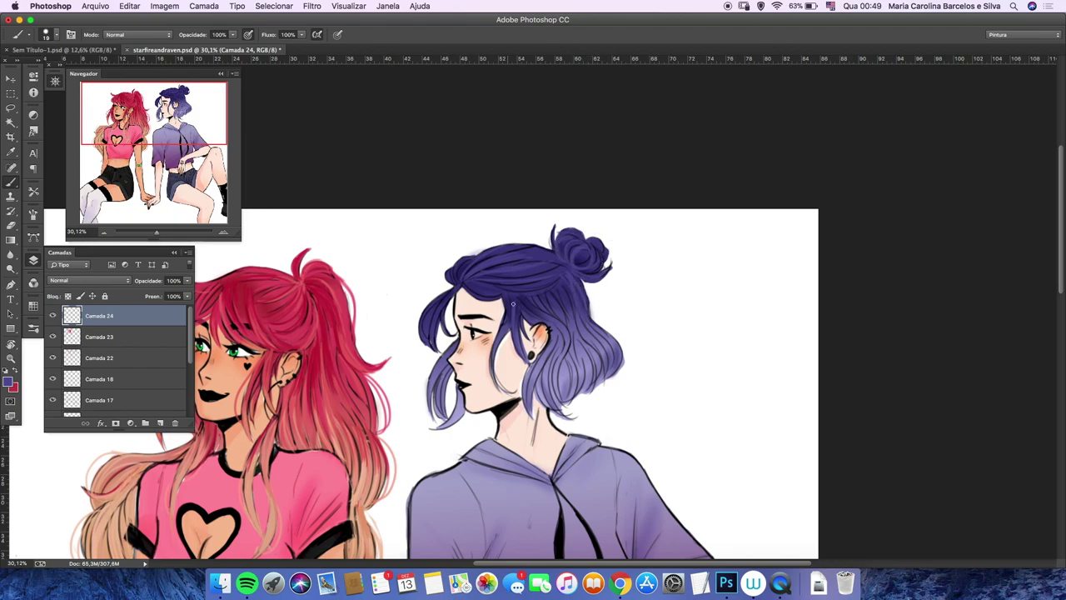
{"action": "left_click_drag", "start_coordinate": [467, 287], "coordinate": [493, 342]}
Step: Choose a light lavender and paint highlight strands through the front locks, around the ear and along the bob's outer edge
{"action": "left_click", "coordinate": [10, 383]}
{"action": "key", "text": "Return"}
{"action": "left_click_drag", "start_coordinate": [533, 288], "coordinate": [550, 354]}
{"action": "left_click_drag", "start_coordinate": [429, 316], "coordinate": [433, 409]}
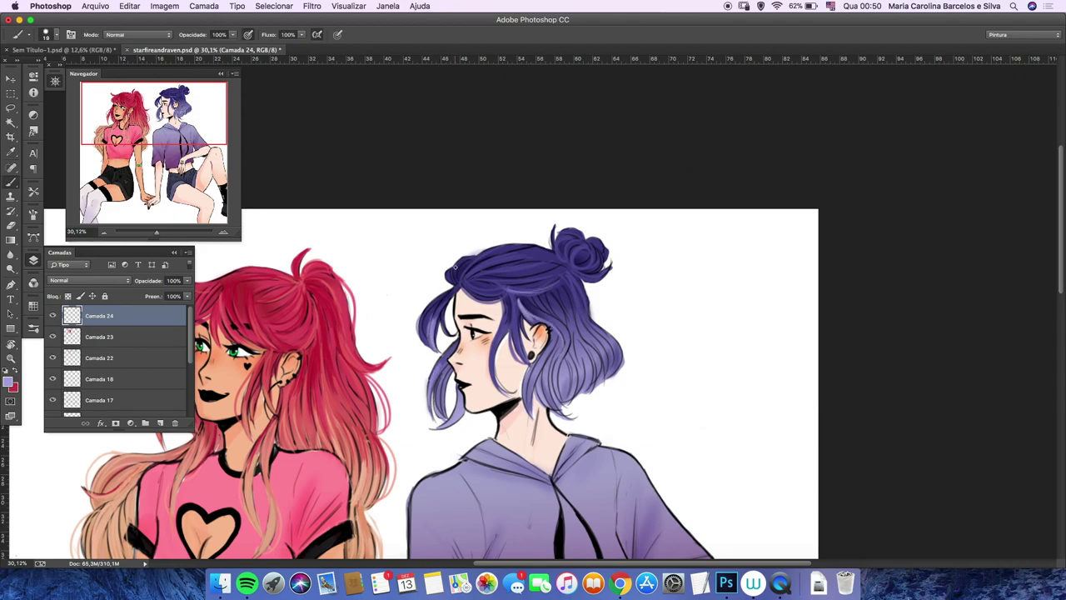
{"action": "mouse_move", "coordinate": [568, 287]}
{"action": "left_mouse_down"}
{"action": "mouse_move", "coordinate": [571, 395]}
{"action": "mouse_move", "coordinate": [551, 319]}
{"action": "mouse_move", "coordinate": [583, 391]}
{"action": "left_mouse_up"}
{"action": "left_click_drag", "start_coordinate": [583, 308], "coordinate": [635, 371]}
{"action": "left_click_drag", "start_coordinate": [545, 350], "coordinate": [523, 413]}
Step: Choose a medium violet and paint strands in the front lock and around the purple-haired character's ear
{"action": "left_click", "coordinate": [10, 382]}
{"action": "key", "text": "Return"}
{"action": "left_click_drag", "start_coordinate": [446, 352], "coordinate": [433, 387]}
{"action": "left_click_drag", "start_coordinate": [533, 346], "coordinate": [550, 379]}
{"action": "left_click_drag", "start_coordinate": [554, 340], "coordinate": [562, 350]}
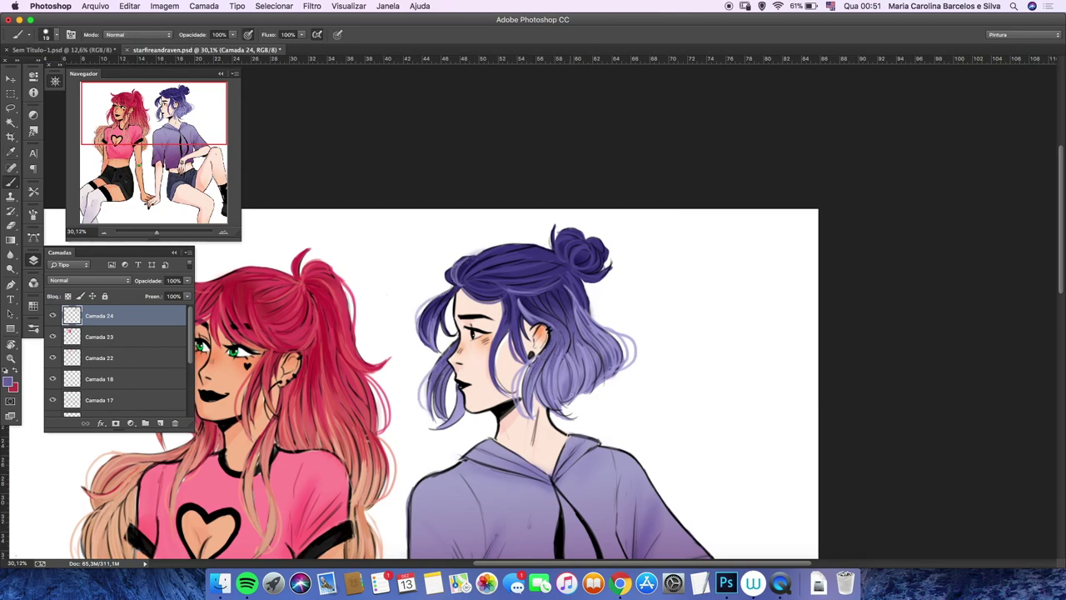
Step: Alternate between dark indigo and light violet and paint strands through the purple hair's crown and beside the bun
{"action": "left_click", "coordinate": [10, 382]}
{"action": "key", "text": "Return"}
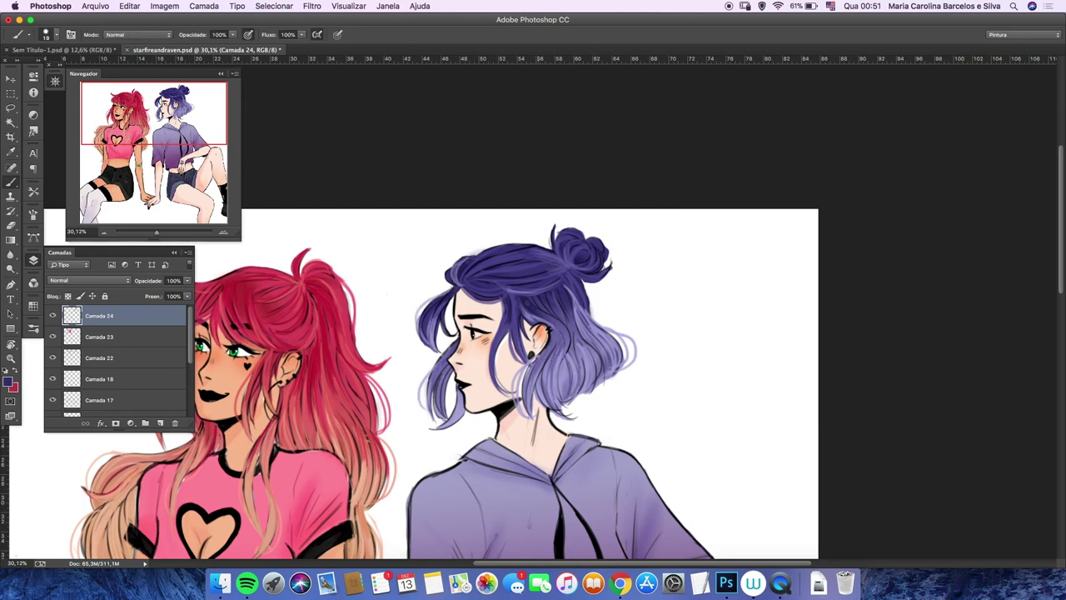
{"action": "left_click", "coordinate": [10, 383]}
{"action": "left_click", "coordinate": [739, 214]}
{"action": "key", "text": "Return"}
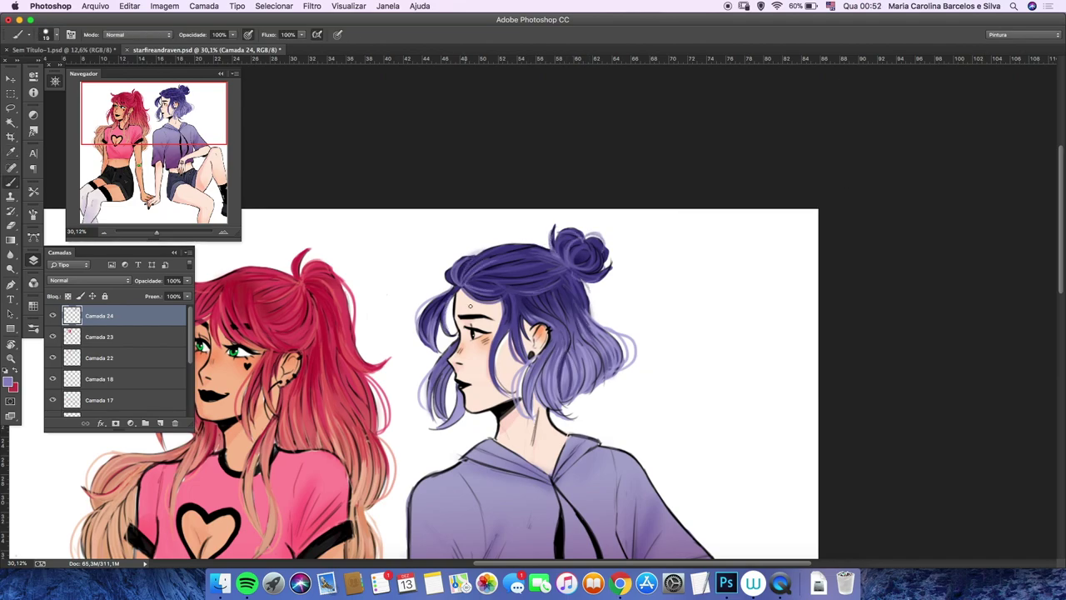
{"action": "left_click", "coordinate": [10, 383]}
{"action": "key", "text": "Return"}
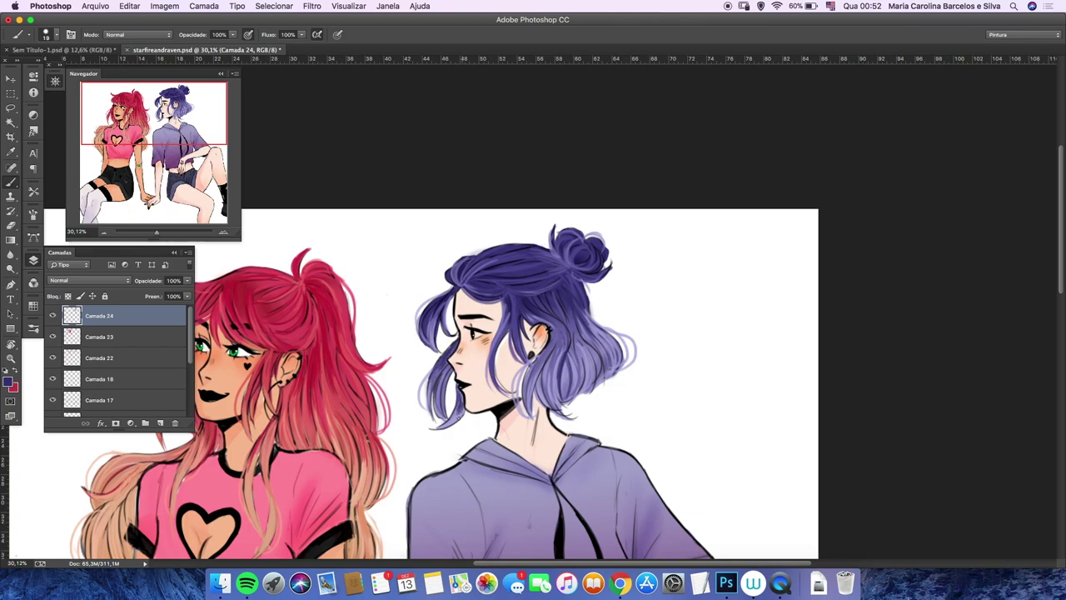
Step: Choose a light violet and paint curved highlight strands inside the purple hair bun
{"action": "left_click", "coordinate": [10, 383]}
{"action": "key", "text": "Return"}
{"action": "left_click", "coordinate": [10, 383]}
{"action": "key", "text": "Return"}
{"action": "left_click_drag", "start_coordinate": [163, 232], "coordinate": [159, 231]}
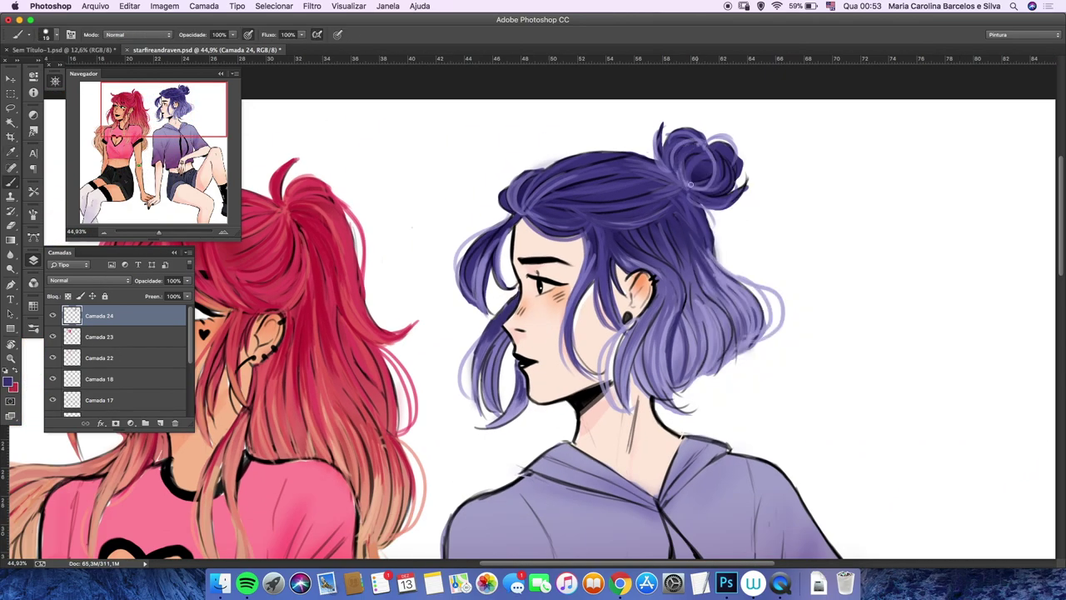
{"action": "mouse_move", "coordinate": [684, 150]}
{"action": "left_mouse_down"}
{"action": "mouse_move", "coordinate": [708, 190]}
{"action": "mouse_move", "coordinate": [730, 188]}
{"action": "left_mouse_up"}
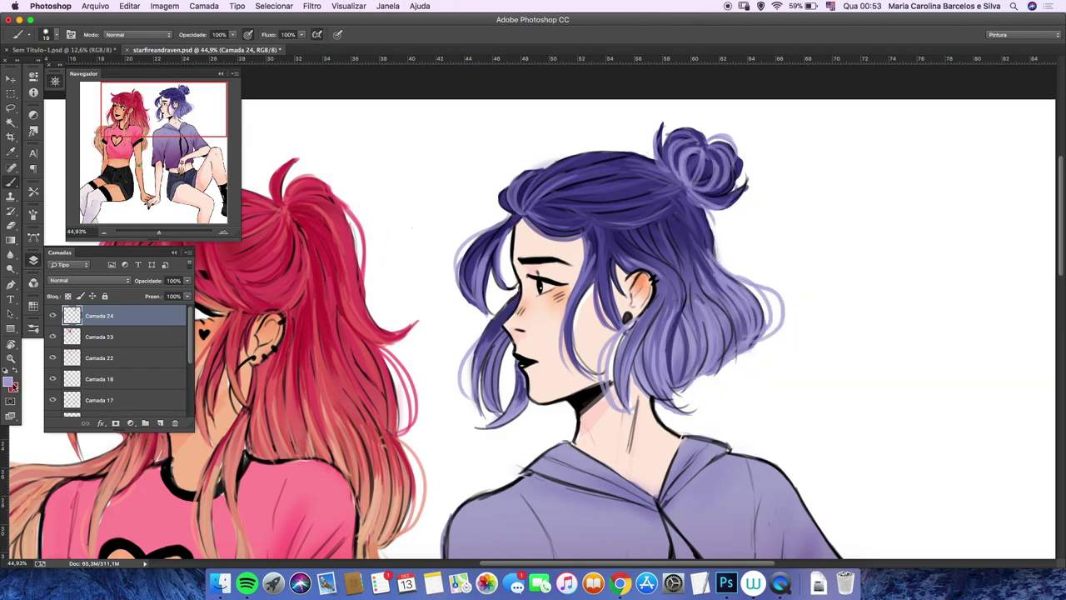
{"action": "left_click_drag", "start_coordinate": [680, 157], "coordinate": [701, 177]}
Step: Choose a dark indigo and paint dark strands over the front of the crown and across the bun
{"action": "left_click", "coordinate": [10, 383]}
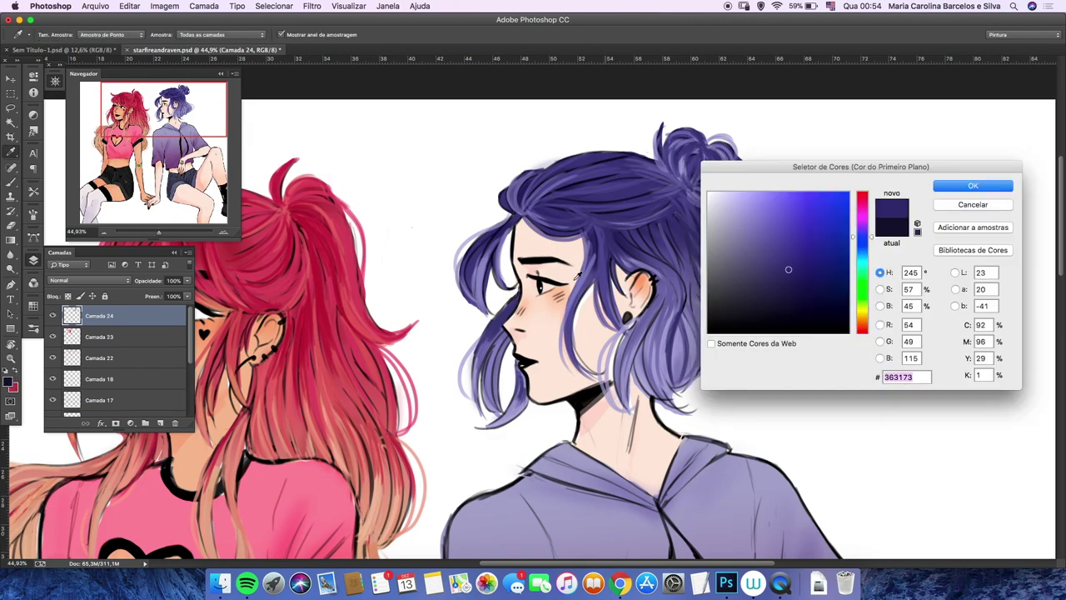
{"action": "key", "text": "Return"}
{"action": "left_click_drag", "start_coordinate": [510, 215], "coordinate": [553, 180]}
{"action": "mouse_move", "coordinate": [671, 188]}
{"action": "left_mouse_down"}
{"action": "mouse_move", "coordinate": [686, 147]}
{"action": "mouse_move", "coordinate": [708, 192]}
{"action": "left_mouse_up"}
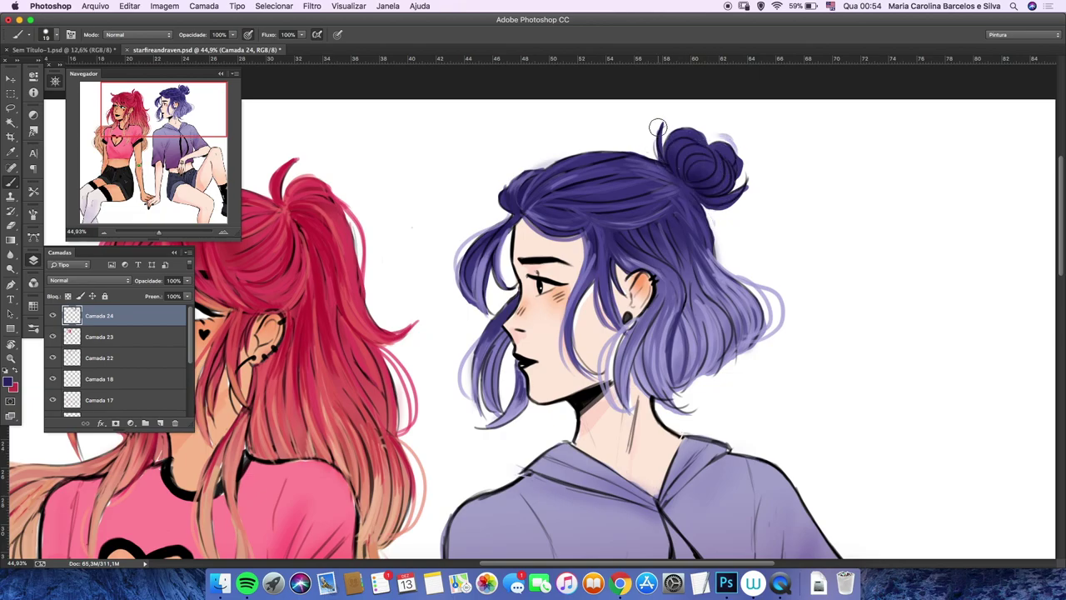
Step: Pick violet tones and blend strands across the bun and the hair gathered beneath it
{"action": "scroll", "coordinate": [666, 167], "scroll_direction": "up", "scroll_amount": 4}
{"action": "mouse_move", "coordinate": [648, 268]}
{"action": "left_mouse_down"}
{"action": "mouse_move", "coordinate": [684, 237]}
{"action": "mouse_move", "coordinate": [675, 304]}
{"action": "left_mouse_up"}
{"action": "mouse_move", "coordinate": [624, 242]}
{"action": "left_mouse_down"}
{"action": "mouse_move", "coordinate": [670, 208]}
{"action": "mouse_move", "coordinate": [674, 290]}
{"action": "mouse_move", "coordinate": [704, 235]}
{"action": "left_mouse_up"}
{"action": "left_click", "coordinate": [679, 279], "text": "ctrl+alt+super"}
{"action": "left_click", "coordinate": [674, 290], "text": "ctrl+alt+super"}
{"action": "left_click_drag", "start_coordinate": [615, 200], "coordinate": [708, 240]}
{"action": "left_click_drag", "start_coordinate": [633, 238], "coordinate": [679, 250]}
Step: Pick a lavender and paint strands through the lower ends of the bob and the front locks
{"action": "scroll", "coordinate": [533, 300], "scroll_direction": "down", "scroll_amount": 4}
{"action": "scroll", "coordinate": [533, 300], "scroll_direction": "up", "scroll_amount": 2}
{"action": "left_click", "coordinate": [508, 304], "text": "ctrl+alt+super"}
{"action": "left_click", "coordinate": [608, 405], "text": "ctrl+alt+super"}
{"action": "left_click_drag", "start_coordinate": [608, 362], "coordinate": [588, 413]}
{"action": "left_click_drag", "start_coordinate": [650, 395], "coordinate": [644, 450]}
{"action": "left_click_drag", "start_coordinate": [426, 437], "coordinate": [420, 487]}
{"action": "left_click_drag", "start_coordinate": [425, 404], "coordinate": [429, 367]}
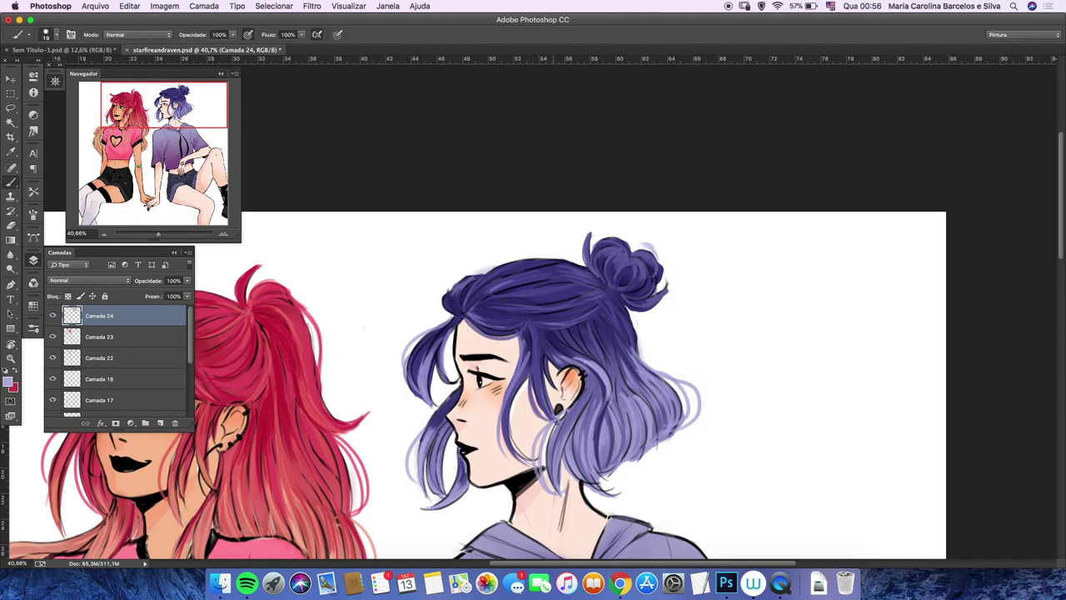
Step: Alternate between dark and medium violet and paint long strands down the back of the bob
{"action": "left_click", "coordinate": [434, 352], "text": "ctrl+alt+super"}
{"action": "left_click", "coordinate": [516, 300], "text": "ctrl+alt+super"}
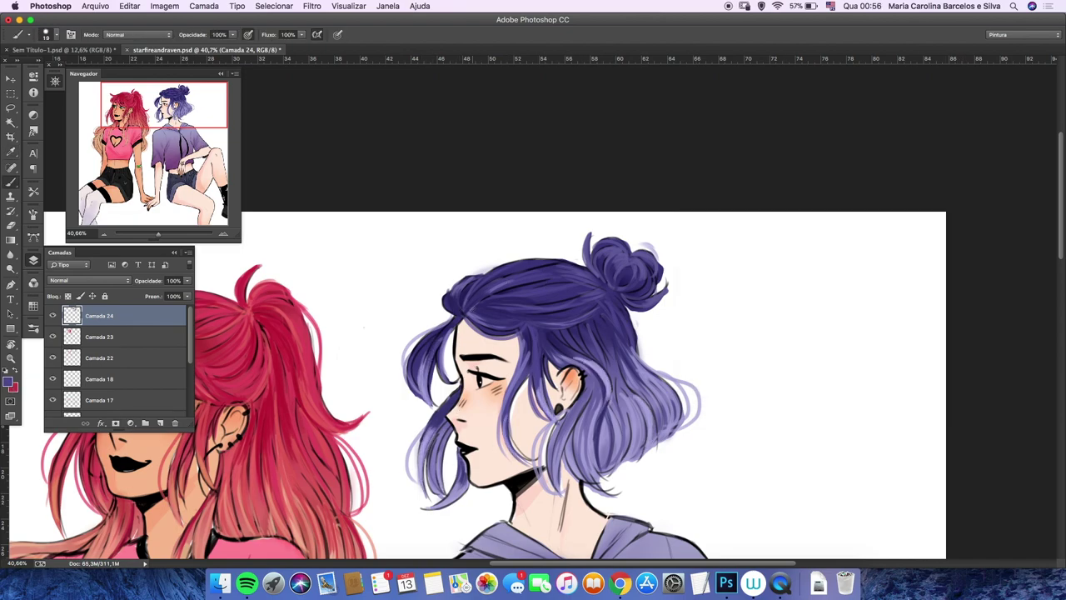
{"action": "scroll", "coordinate": [561, 275], "scroll_direction": "down", "scroll_amount": 1}
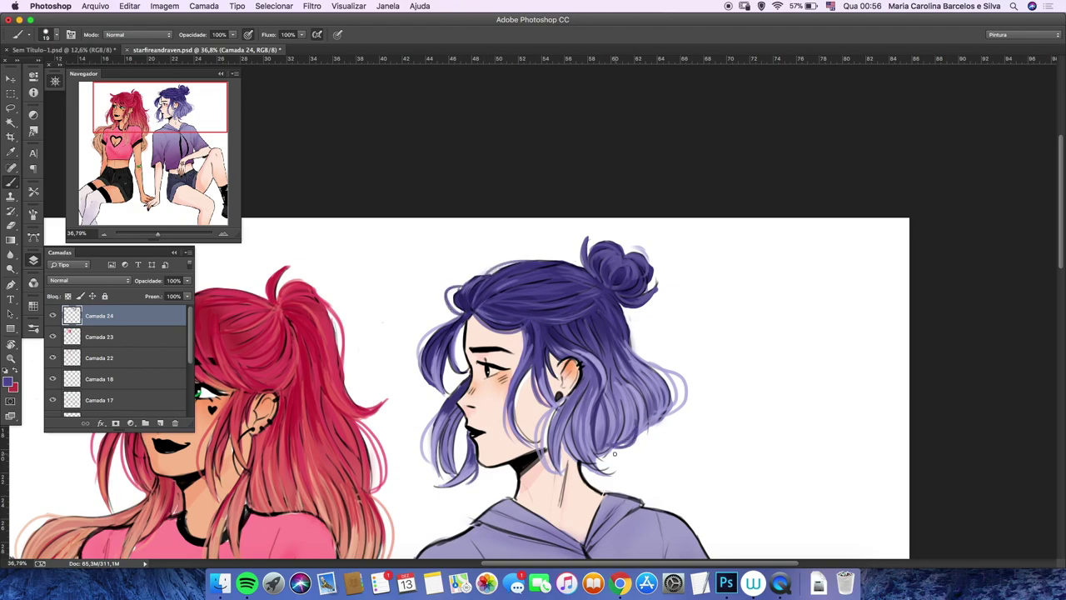
{"action": "left_click", "coordinate": [587, 360], "text": "ctrl+alt+super"}
{"action": "left_click_drag", "start_coordinate": [625, 375], "coordinate": [629, 433]}
{"action": "left_click", "coordinate": [621, 391], "text": "ctrl+alt+super"}
{"action": "left_click_drag", "start_coordinate": [623, 382], "coordinate": [625, 435]}
{"action": "left_click", "coordinate": [617, 411], "text": "ctrl+alt+super"}
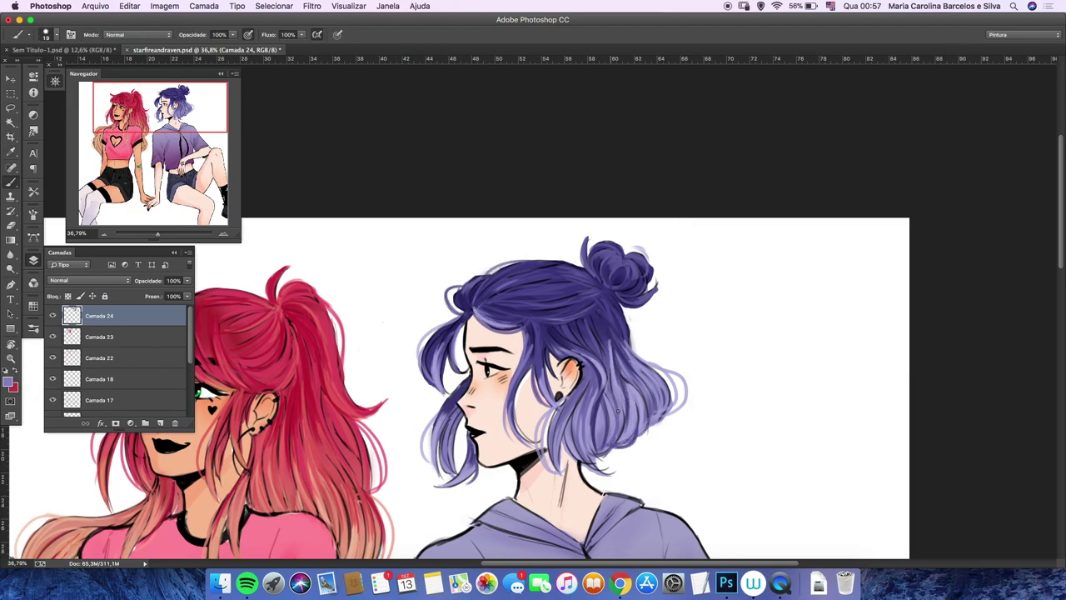
Step: Pick a pale lavender and paint highlight strands at the bob's tips and behind the ear
{"action": "left_click", "coordinate": [641, 425], "text": "ctrl+alt+super"}
{"action": "mouse_move", "coordinate": [582, 467]}
{"action": "left_mouse_down"}
{"action": "mouse_move", "coordinate": [593, 435]}
{"action": "mouse_move", "coordinate": [589, 396]}
{"action": "mouse_move", "coordinate": [567, 463]}
{"action": "left_mouse_up"}
{"action": "left_click", "coordinate": [651, 393], "text": "ctrl+alt+super"}
{"action": "left_click", "coordinate": [577, 395], "text": "ctrl+alt+super"}
{"action": "left_click_drag", "start_coordinate": [611, 334], "coordinate": [643, 374]}
{"action": "left_click", "coordinate": [529, 336], "text": "ctrl+alt+super"}
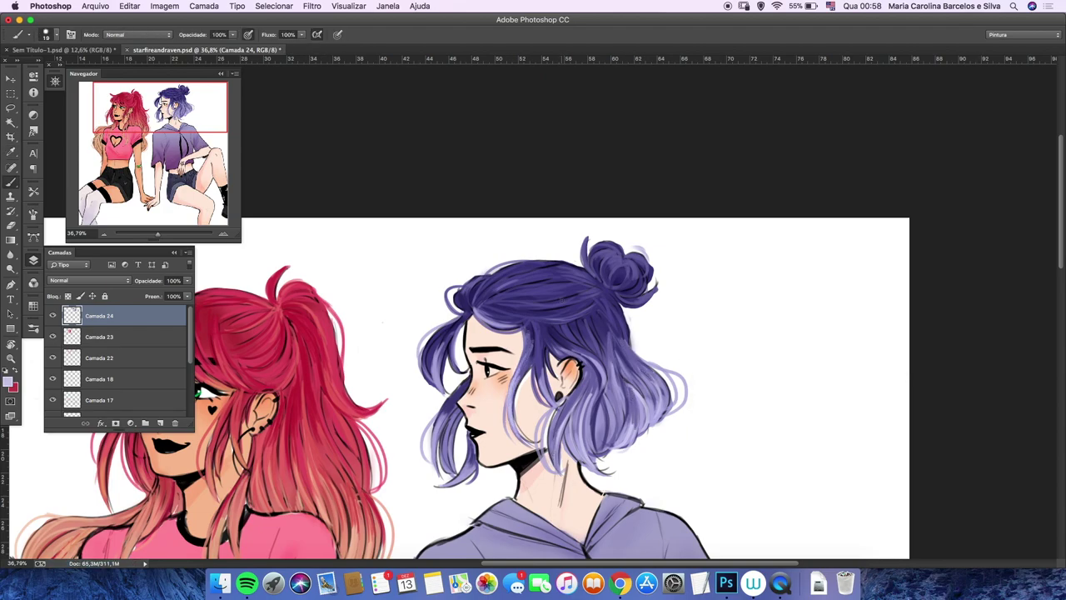
Step: Lasso the purple hair, apply a color adjustment to it, deselect and save the document
{"action": "key", "text": "l"}
{"action": "mouse_move", "coordinate": [658, 490]}
{"action": "left_mouse_down"}
{"action": "mouse_move", "coordinate": [729, 298]}
{"action": "mouse_move", "coordinate": [437, 498]}
{"action": "left_mouse_up"}
{"action": "left_click", "coordinate": [204, 6]}
{"action": "left_click", "coordinate": [359, 138]}
{"action": "left_click_drag", "start_coordinate": [873, 261], "coordinate": [879, 261]}
{"action": "left_click_drag", "start_coordinate": [874, 290], "coordinate": [882, 263]}
{"action": "key", "text": "Return"}
{"action": "key", "text": "ctrl+d"}
{"action": "key", "text": "ctrl+s"}
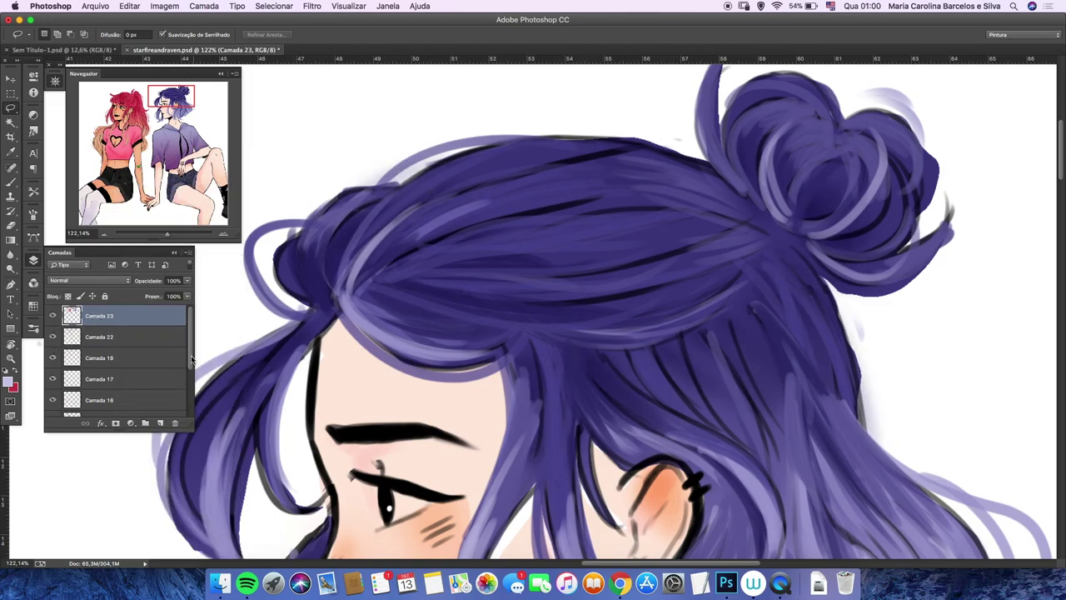
Step: Merge Camada 22, Camada 18 and Camada 17 down into Camada 16 and fit the whole image in view
{"action": "right_click", "coordinate": [92, 346]}
{"action": "key", "text": "Escape"}
{"action": "right_click", "coordinate": [75, 324]}
{"action": "key", "text": "Escape"}
{"action": "right_click", "coordinate": [91, 342]}
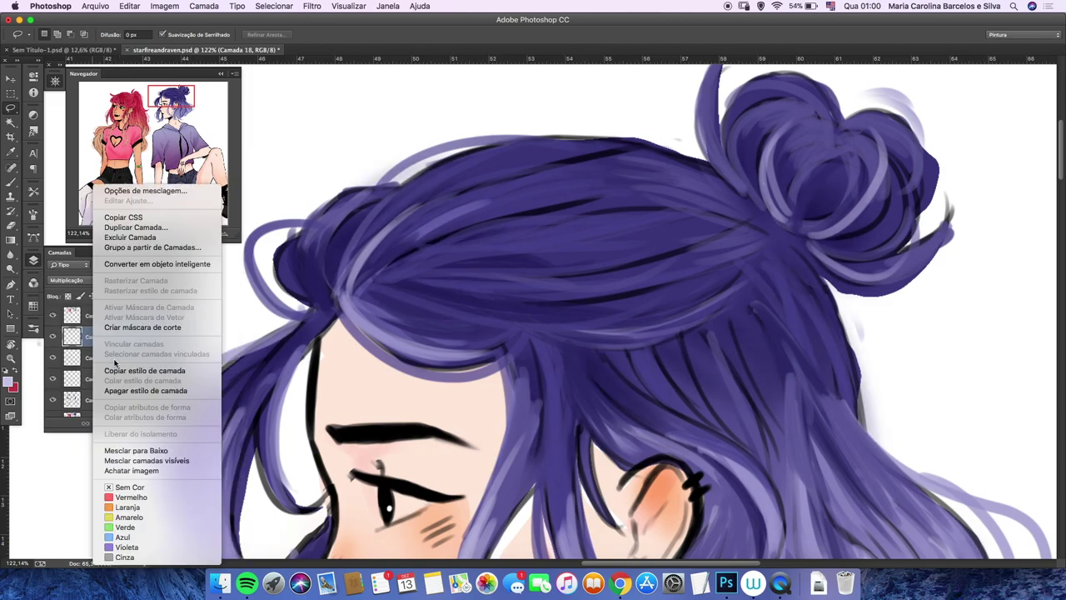
{"action": "key", "text": "Escape"}
{"action": "right_click", "coordinate": [95, 337]}
{"action": "key", "text": "Escape"}
{"action": "key", "text": "ctrl+e"}
{"action": "key", "text": "ctrl+0"}
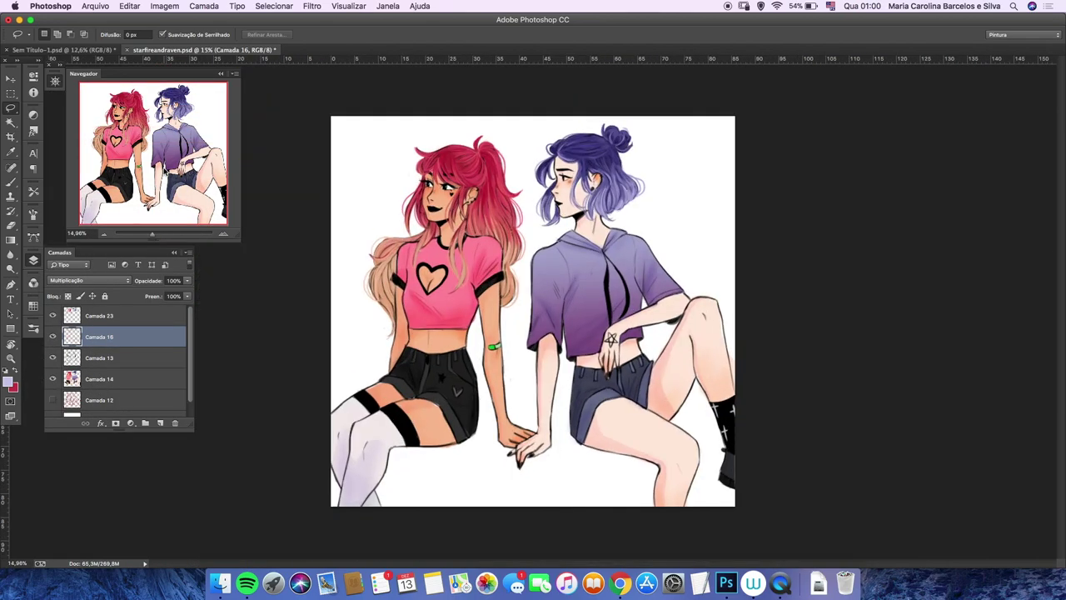
Step: Brush reddish blush marks beside the pink-haired character's nose and under her eye on Camada 24
{"action": "scroll", "coordinate": [441, 174], "scroll_direction": "up", "scroll_amount": 3}
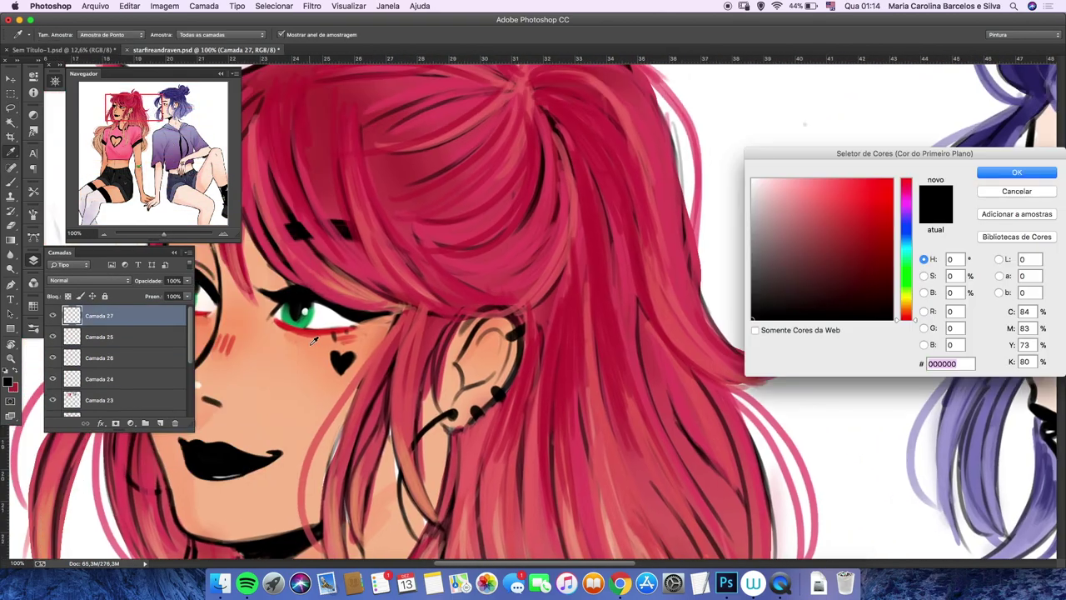
{"action": "key", "text": "Return"}
{"action": "key", "text": "super+z"}
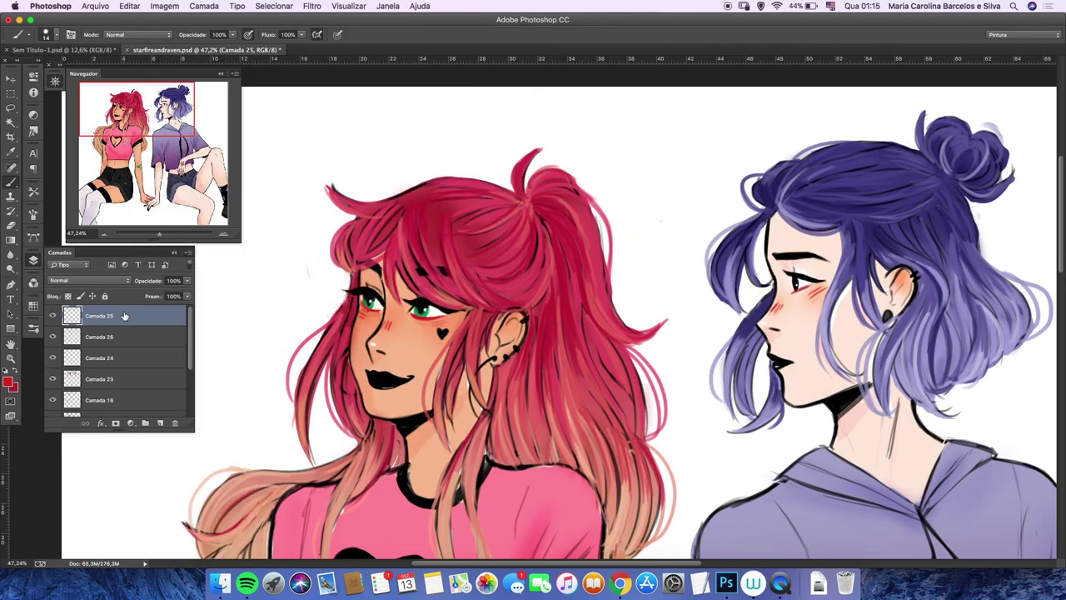
{"action": "scroll", "coordinate": [400, 279], "scroll_direction": "up", "scroll_amount": 4}
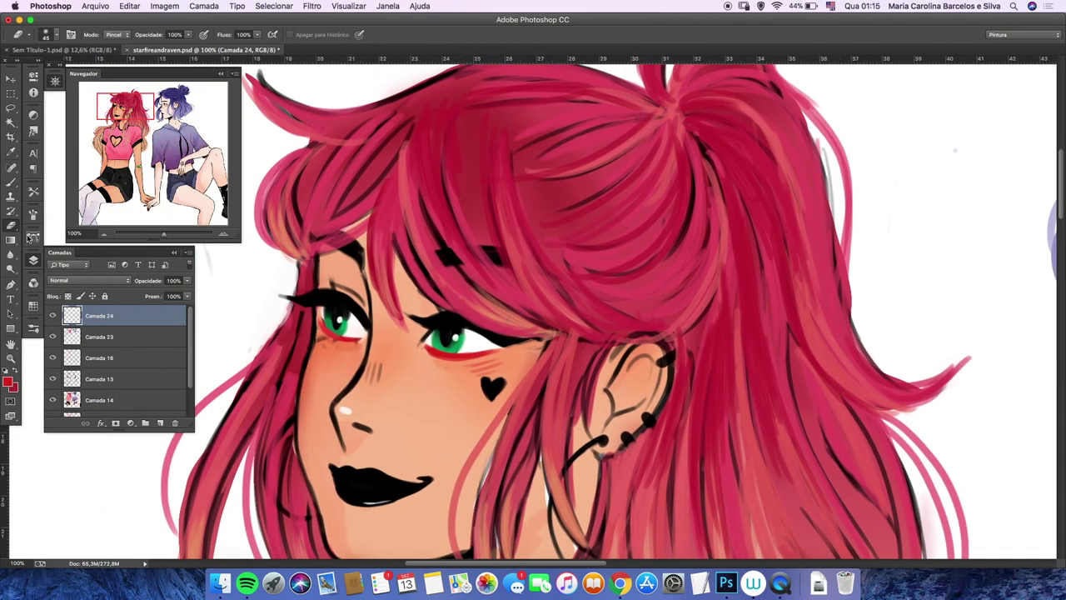
{"action": "key", "text": "b"}
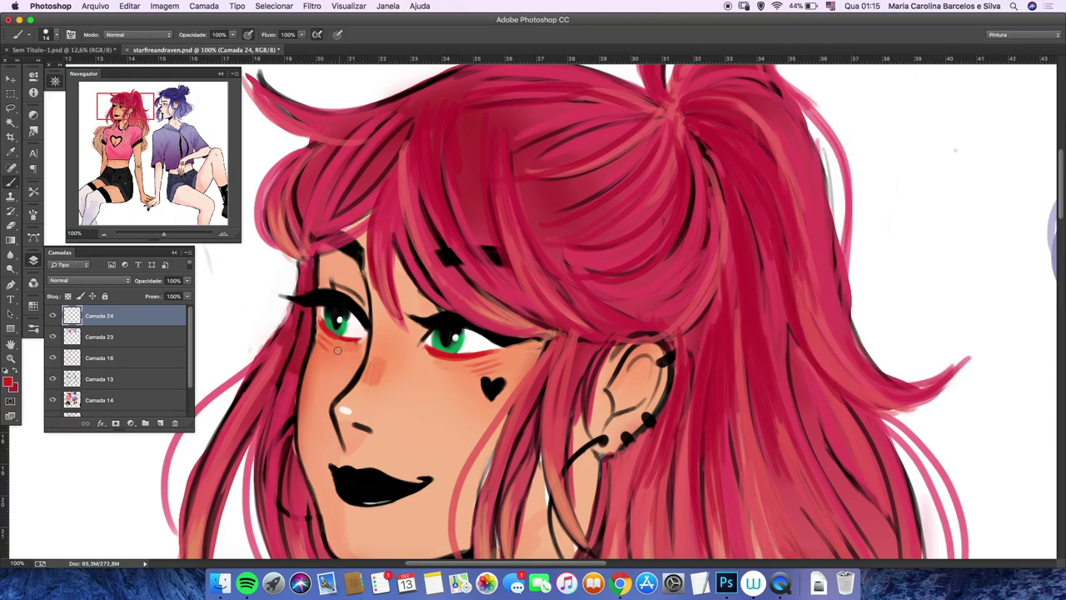
Step: Confirm a red for the purple-haired character's lower eyelid line and blush marks, and switch to the Eraser
{"action": "scroll", "coordinate": [644, 384], "scroll_direction": "right", "scroll_amount": 10}
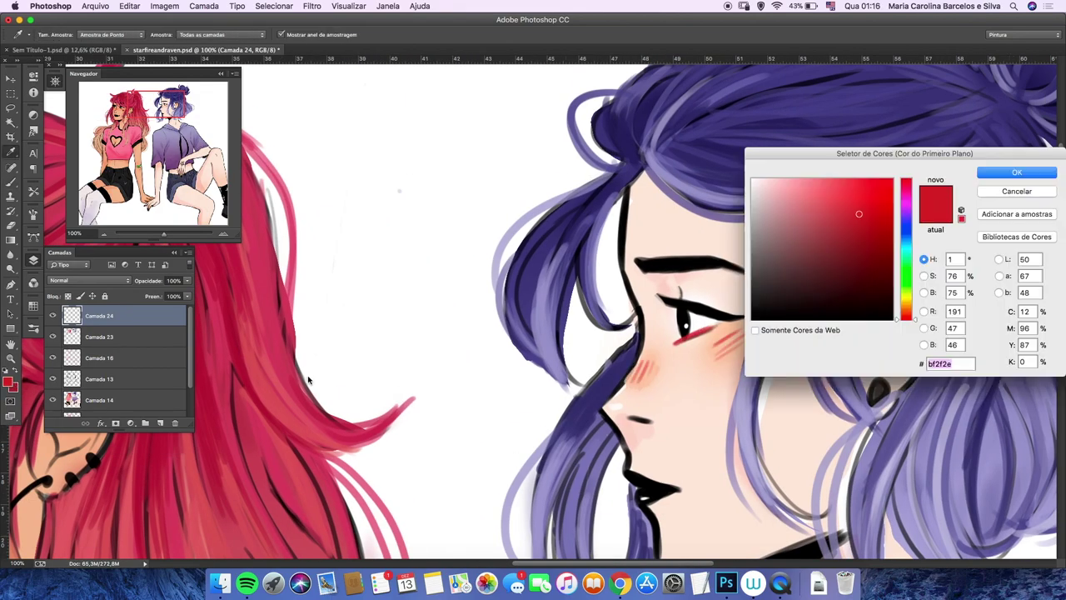
{"action": "key", "text": "Return"}
{"action": "left_click", "coordinate": [32, 214]}
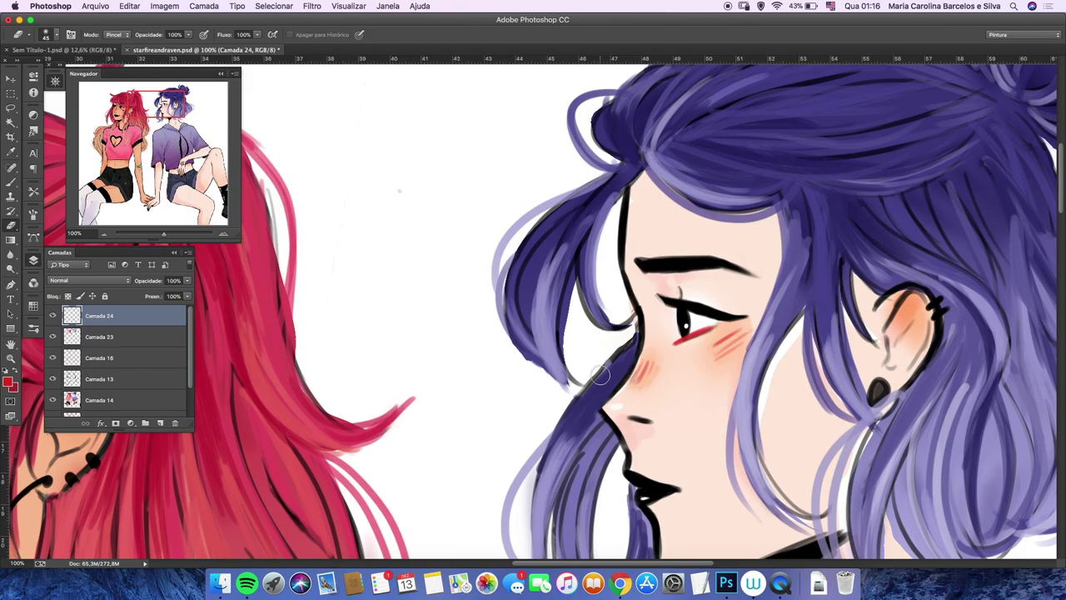
Step: Thin the black heart outline on the pink shirt using shirt pink and skin tone on Camada 25
{"action": "left_click_drag", "start_coordinate": [163, 234], "coordinate": [153, 233]}
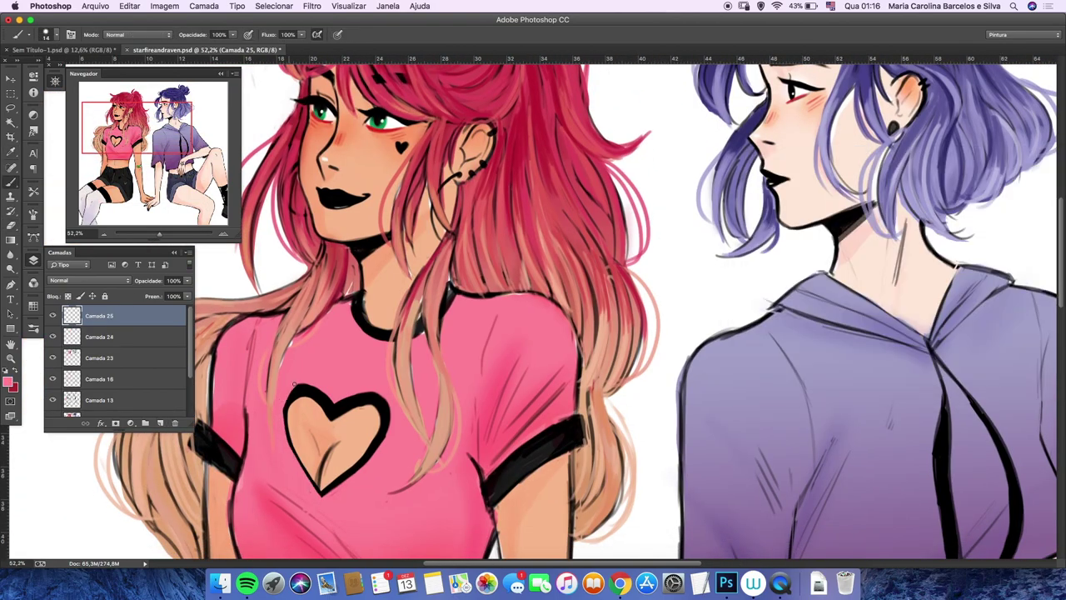
{"action": "left_click_drag", "start_coordinate": [294, 385], "coordinate": [388, 437]}
{"action": "left_click_drag", "start_coordinate": [350, 396], "coordinate": [375, 492]}
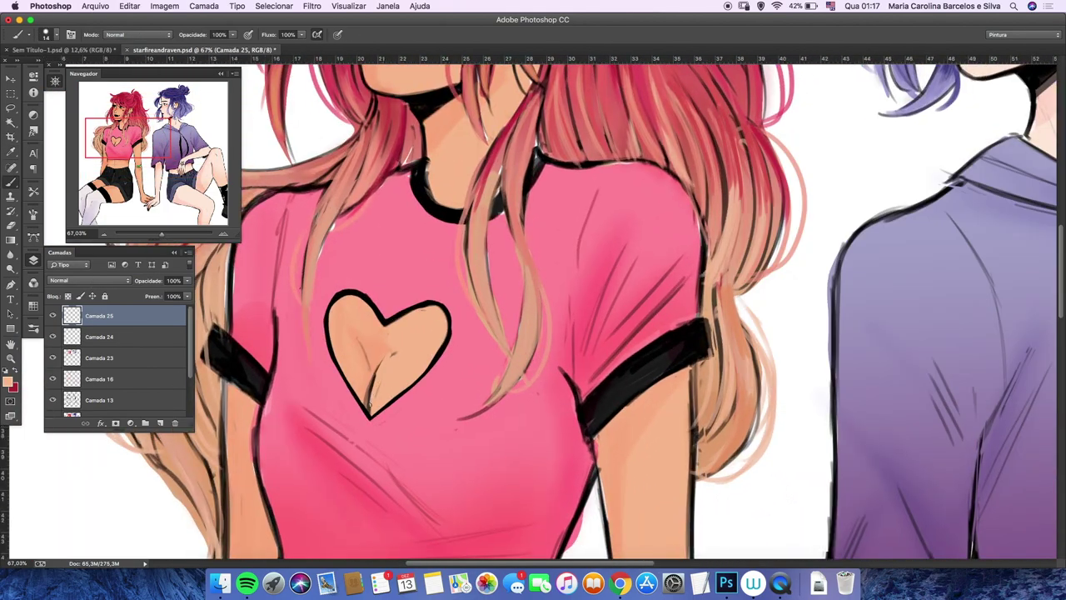
Step: Repaint the pink shirt's sleeve band and collar edges in black, and pick the shirt's pink
{"action": "left_click", "coordinate": [767, 316]}
{"action": "key", "text": "Return"}
{"action": "key", "text": "b"}
{"action": "mouse_move", "coordinate": [587, 429]}
{"action": "left_mouse_down"}
{"action": "mouse_move", "coordinate": [617, 390]}
{"action": "mouse_move", "coordinate": [708, 321]}
{"action": "mouse_move", "coordinate": [633, 400]}
{"action": "left_mouse_up"}
{"action": "left_click_drag", "start_coordinate": [409, 169], "coordinate": [433, 203]}
{"action": "left_click", "coordinate": [427, 180], "text": "alt"}
{"action": "left_click_drag", "start_coordinate": [162, 234], "coordinate": [170, 234]}
{"action": "left_click", "coordinate": [8, 382]}
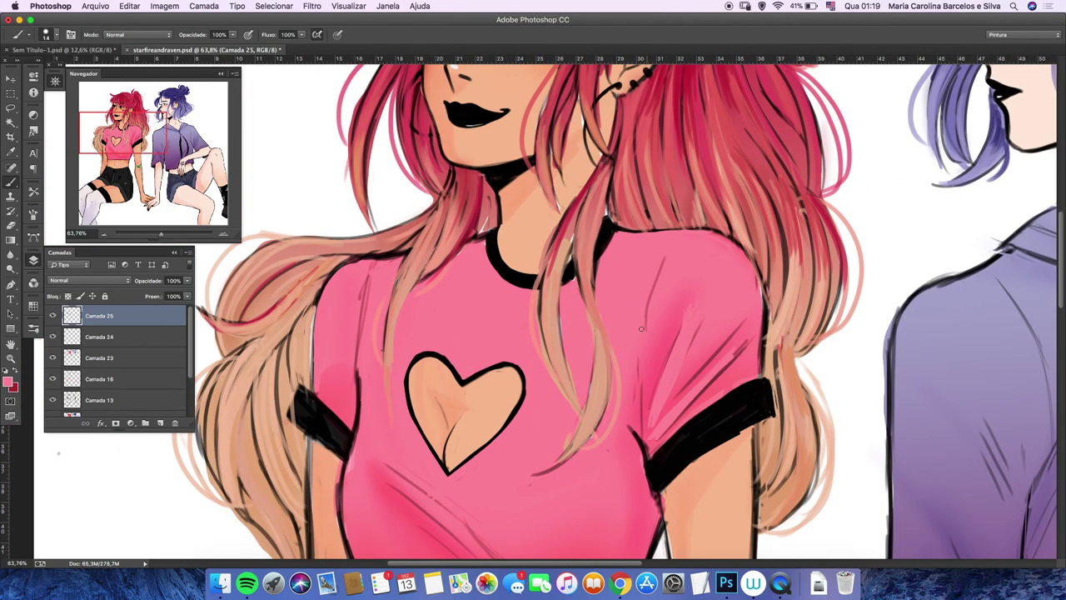
Step: Cover the star and heart on the black shorts and repaint the waistband, belt loops, pocket seams and fly
{"action": "scroll", "coordinate": [653, 419], "scroll_direction": "down", "scroll_amount": 3}
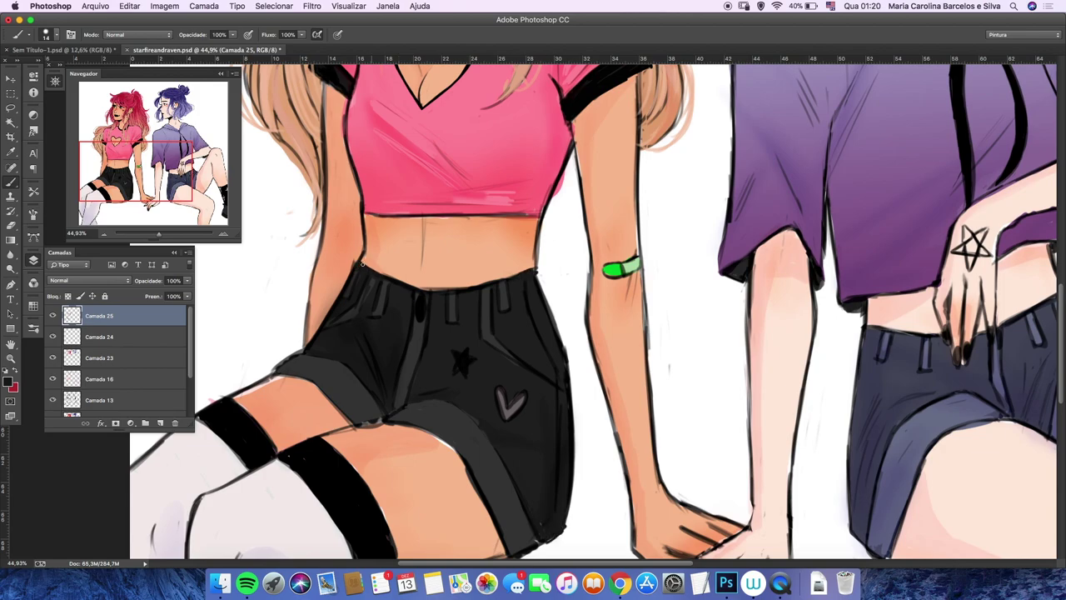
{"action": "left_click_drag", "start_coordinate": [362, 264], "coordinate": [453, 290]}
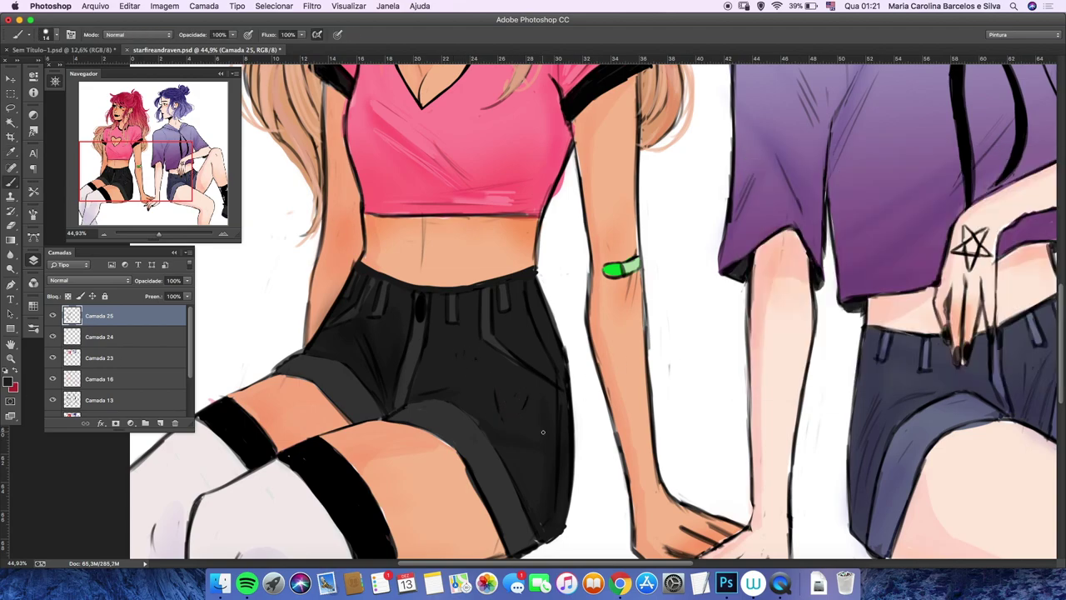
{"action": "left_click_drag", "start_coordinate": [385, 278], "coordinate": [377, 312]}
{"action": "left_click_drag", "start_coordinate": [347, 270], "coordinate": [367, 310]}
{"action": "left_click_drag", "start_coordinate": [491, 286], "coordinate": [493, 335]}
{"action": "left_click_drag", "start_coordinate": [495, 348], "coordinate": [530, 375]}
{"action": "left_click_drag", "start_coordinate": [507, 290], "coordinate": [508, 302]}
{"action": "left_click_drag", "start_coordinate": [510, 353], "coordinate": [555, 390]}
{"action": "left_click_drag", "start_coordinate": [419, 296], "coordinate": [417, 341]}
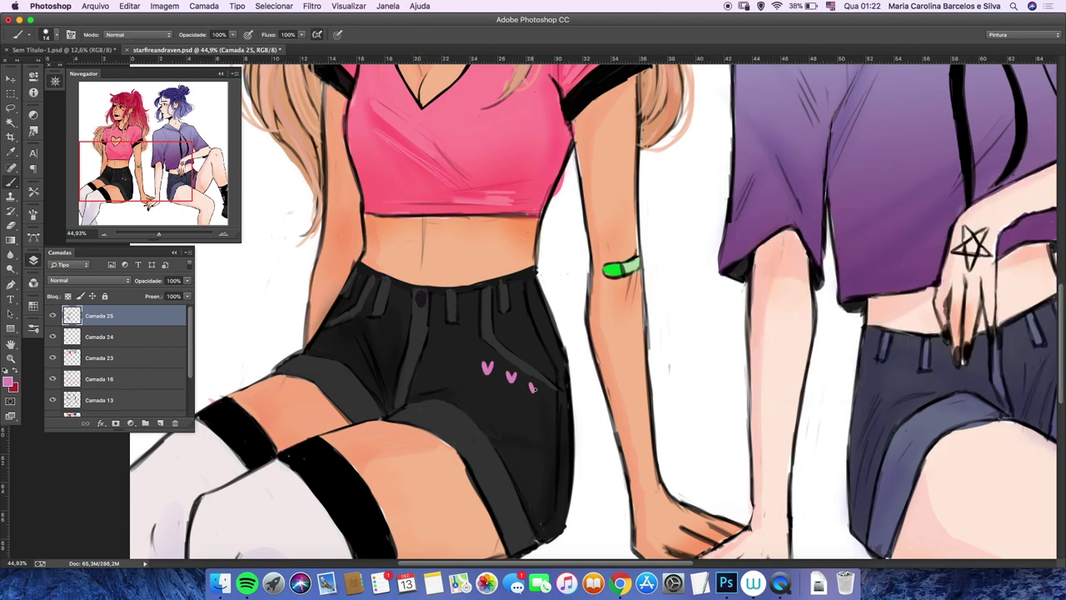
Step: Undo the last small hearts, repaint pink hearts below the shorts' pockets and add gray studs on the pockets
{"action": "key", "text": "super+z"}
{"action": "key", "text": "super+z"}
{"action": "left_click_drag", "start_coordinate": [488, 358], "coordinate": [492, 369]}
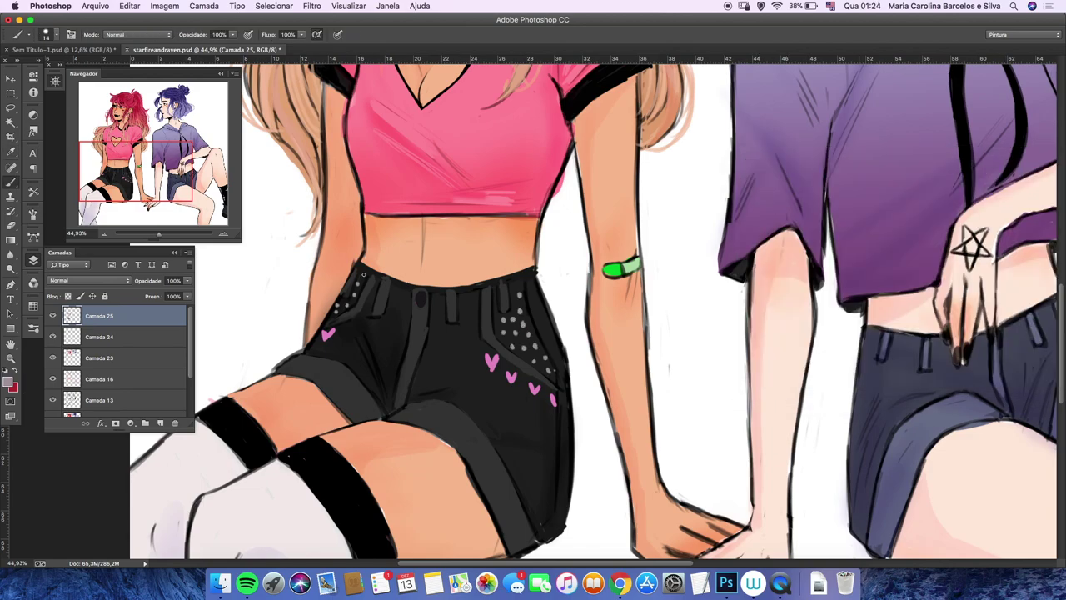
Step: Try a color adjustment on a lassoed area around the pink-haired character on Camada 14 and deselect
{"action": "key", "text": "super+minus"}
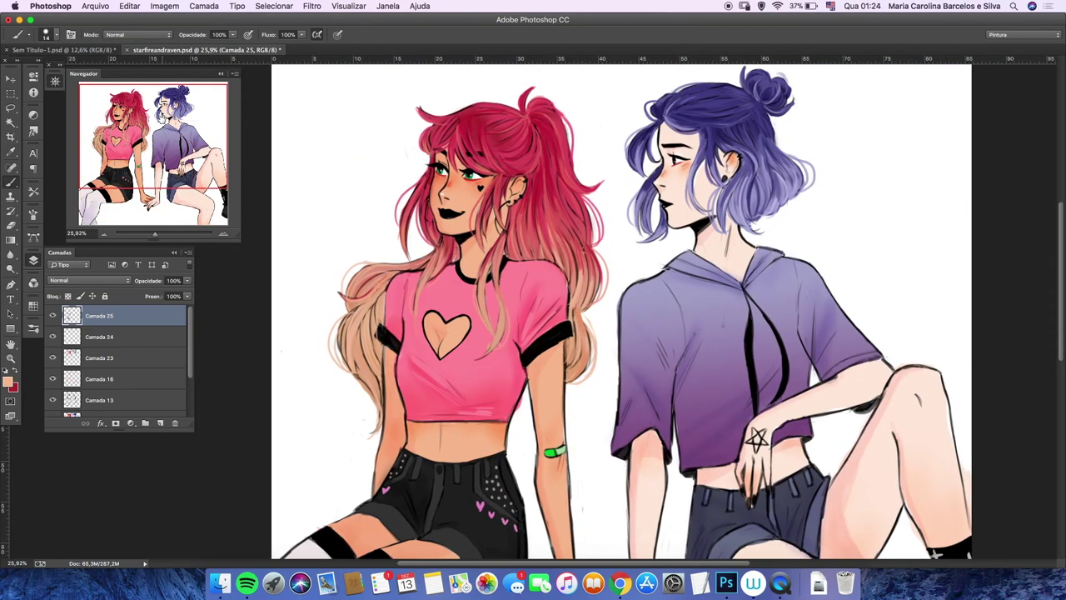
{"action": "key", "text": "super+plus"}
{"action": "key", "text": "super+minus"}
{"action": "key", "text": "super+0"}
{"action": "key", "text": "l"}
{"action": "left_click_drag", "start_coordinate": [338, 93], "coordinate": [266, 283]}
{"action": "left_click", "coordinate": [164, 6]}
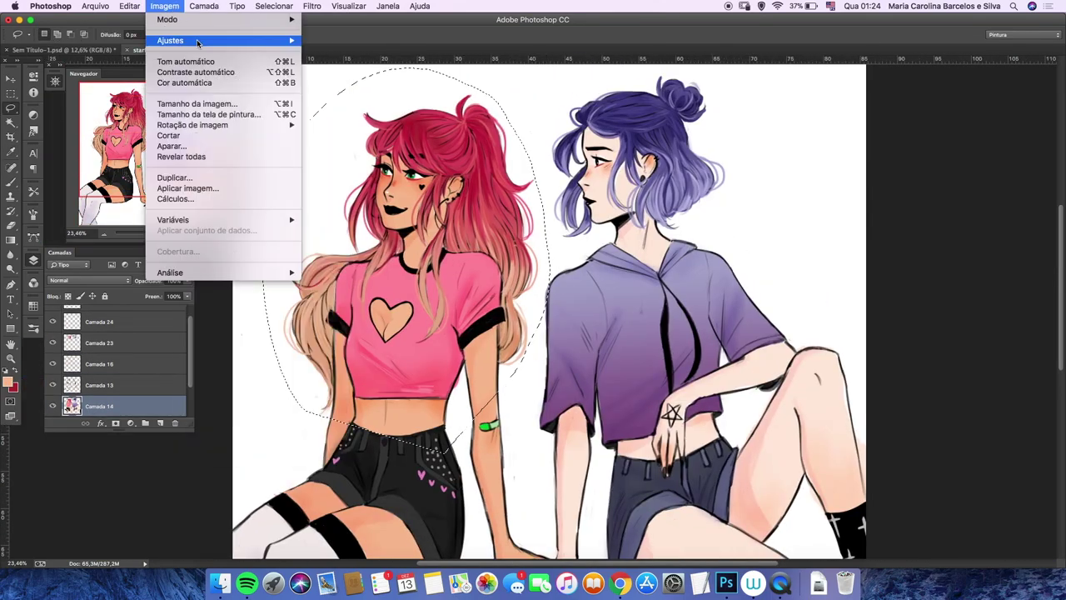
{"action": "mouse_move", "coordinate": [170, 40]}
{"action": "left_click", "coordinate": [350, 101]}
{"action": "left_click", "coordinate": [871, 172]}
{"action": "key", "text": "super+d"}
Step: Lasso the pink-haired character on Camada 16, adjust the area with Hue/Saturation and deselect
{"action": "left_click", "coordinate": [98, 364]}
{"action": "left_click", "coordinate": [71, 364], "text": "super"}
{"action": "key", "text": "super+u"}
{"action": "key", "text": "Return"}
{"action": "left_click_drag", "start_coordinate": [508, 404], "coordinate": [337, 285]}
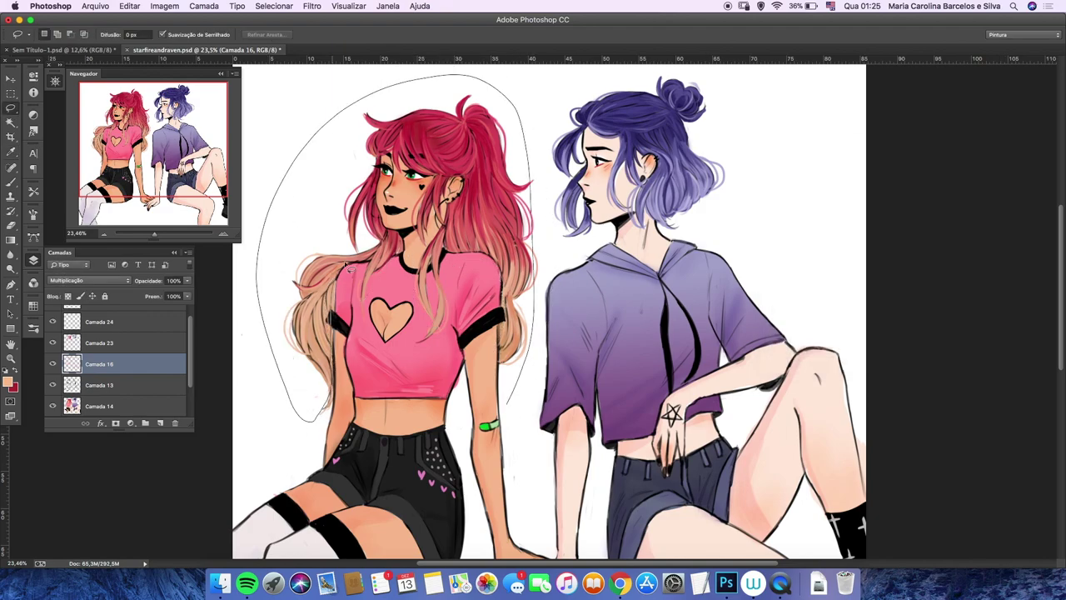
{"action": "left_click_drag", "start_coordinate": [428, 247], "coordinate": [429, 333]}
{"action": "key", "text": "super+u"}
{"action": "mouse_move", "coordinate": [875, 231]}
{"action": "left_mouse_down"}
{"action": "mouse_move", "coordinate": [862, 230]}
{"action": "mouse_move", "coordinate": [883, 260]}
{"action": "left_mouse_up"}
{"action": "key", "text": "Return"}
{"action": "key", "text": "super+d"}
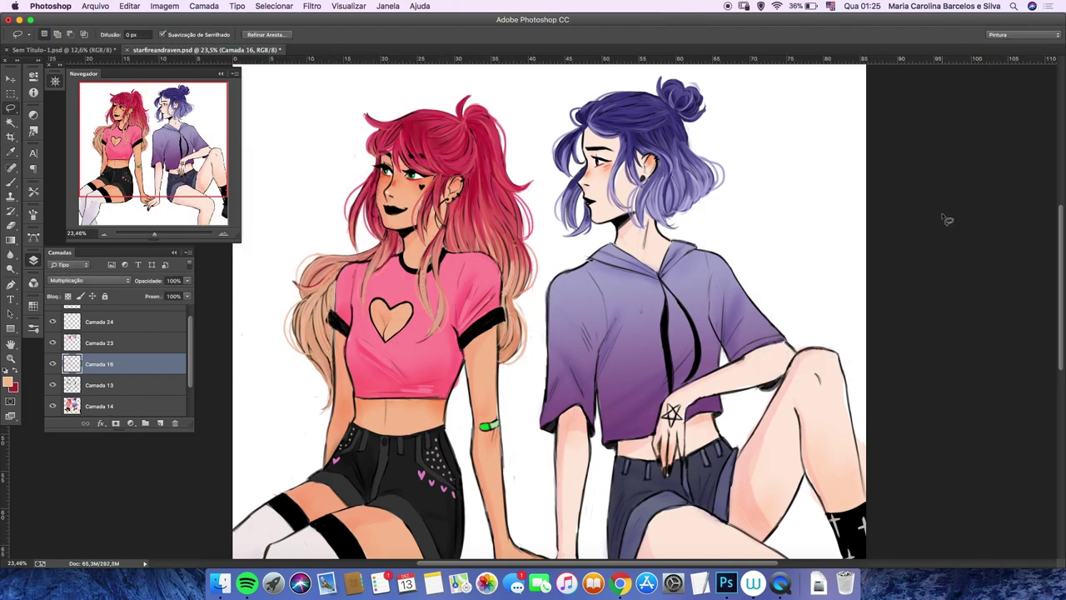
Step: Choose the shirt's pink and paint over the black heart outline on Camada 26
{"action": "key", "text": "b"}
{"action": "left_click", "coordinate": [9, 382]}
{"action": "key", "text": "Return"}
{"action": "key", "text": "super+plus"}
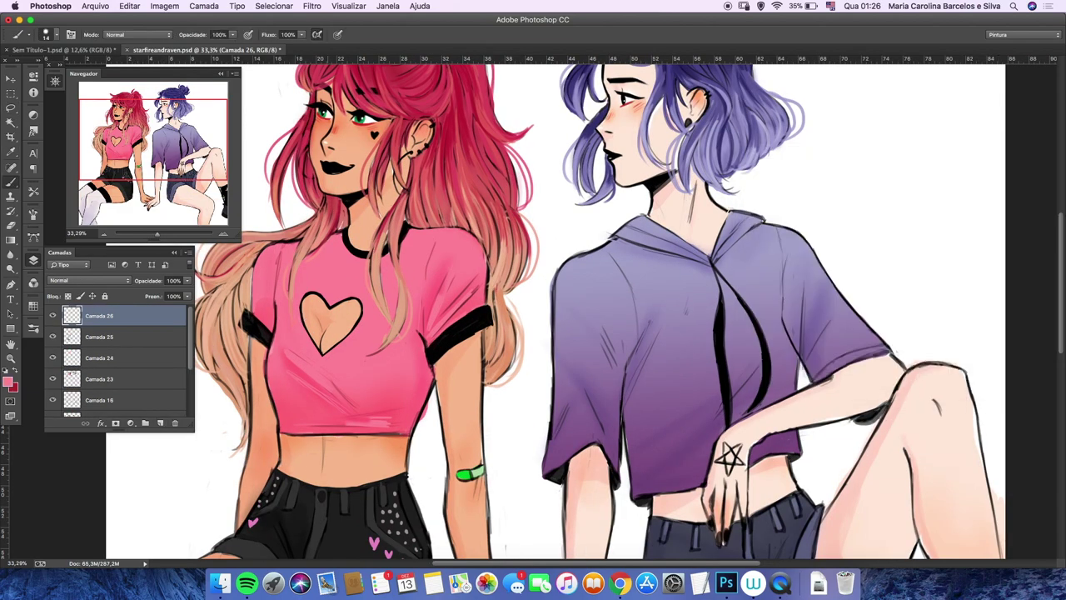
{"action": "left_click_drag", "start_coordinate": [335, 310], "coordinate": [348, 343]}
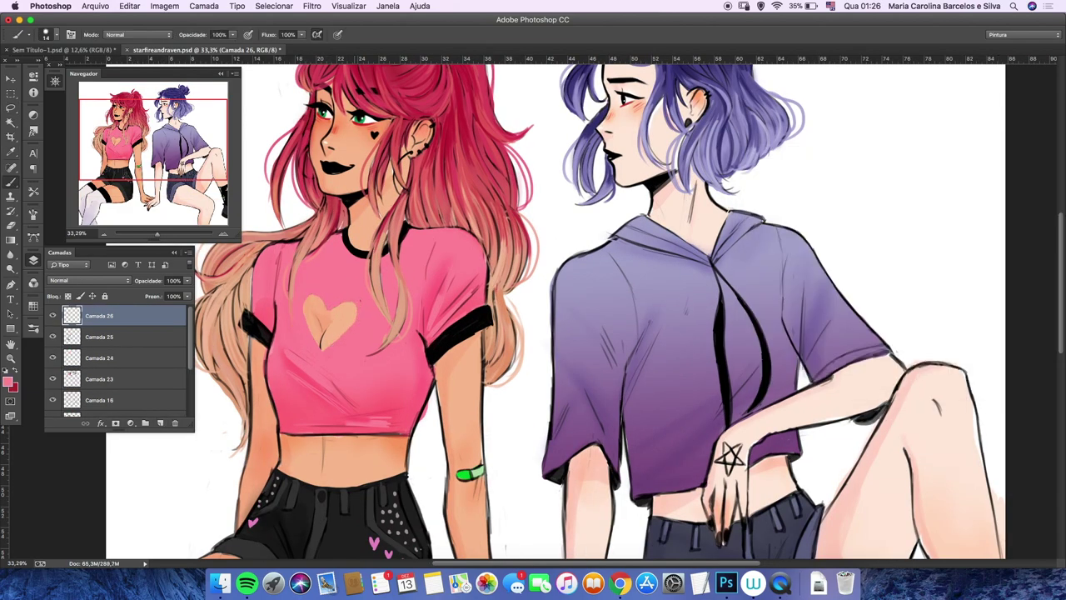
Step: Redraw the heart cutout's outline on the pink shirt in thin black and touch up its edge with a sampled colour
{"action": "key", "text": "super+plus"}
{"action": "left_click", "coordinate": [8, 382]}
{"action": "left_click", "coordinate": [800, 306]}
{"action": "key", "text": "Return"}
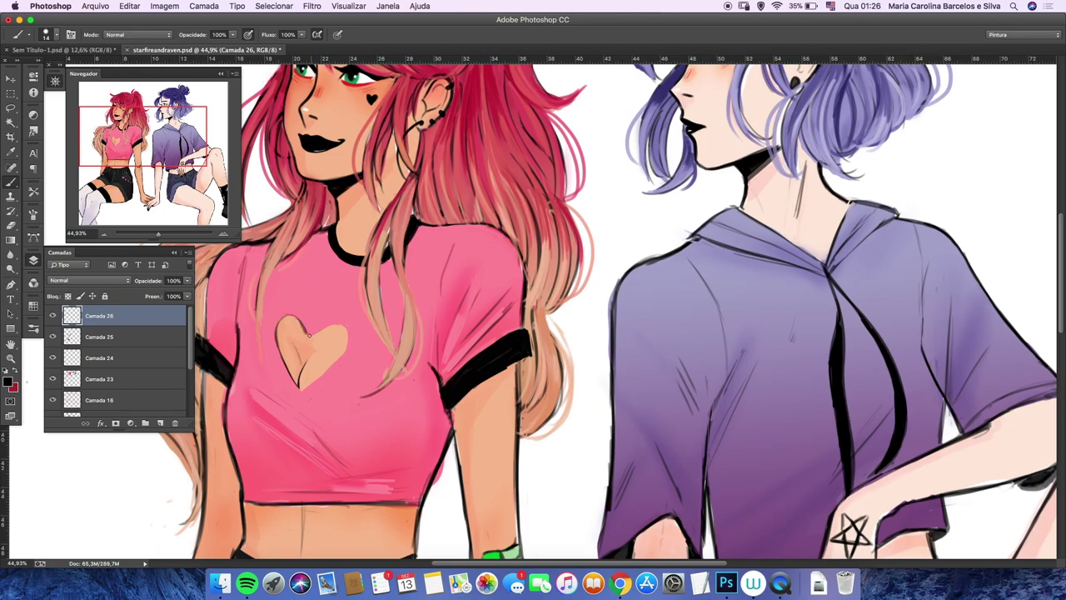
{"action": "key", "text": "super+plus"}
{"action": "left_click_drag", "start_coordinate": [300, 467], "coordinate": [342, 433]}
{"action": "left_click", "coordinate": [287, 490], "text": "alt"}
{"action": "left_click_drag", "start_coordinate": [266, 391], "coordinate": [347, 445]}
Step: Flip the canvas horizontally and add a new layer above Camada 26
{"action": "key", "text": "super+minus"}
{"action": "left_click", "coordinate": [8, 381]}
{"action": "left_click", "coordinate": [799, 324]}
{"action": "key", "text": "Return"}
{"action": "mouse_move", "coordinate": [159, 234]}
{"action": "left_mouse_down"}
{"action": "mouse_move", "coordinate": [150, 231]}
{"action": "mouse_move", "coordinate": [192, 231]}
{"action": "mouse_move", "coordinate": [160, 234]}
{"action": "left_mouse_up"}
{"action": "left_click", "coordinate": [164, 6]}
{"action": "mouse_move", "coordinate": [167, 136]}
{"action": "left_click", "coordinate": [410, 171]}
{"action": "key", "text": "super+shift+alt+n"}
{"action": "left_click_drag", "start_coordinate": [179, 192], "coordinate": [180, 113]}
Step: Sample skin tones from the pink-haired character's face and retouch the edge between her face and hair
{"action": "key", "text": "i"}
{"action": "left_click", "coordinate": [9, 381]}
{"action": "left_click", "coordinate": [617, 316]}
{"action": "left_click", "coordinate": [1013, 173]}
{"action": "key", "text": "b"}
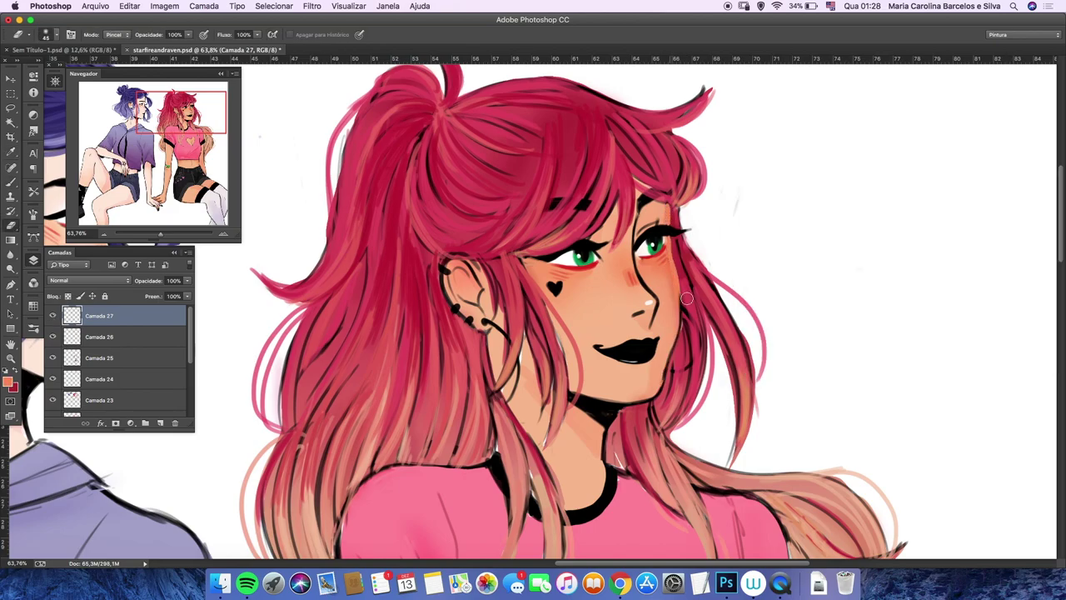
{"action": "left_click", "coordinate": [675, 258], "text": "alt"}
{"action": "scroll", "coordinate": [528, 312], "scroll_direction": "up", "scroll_amount": 3}
Step: Repaint the pink-haired character's black lips with a dark red upper lip and a pink-red lower lip
{"action": "left_click", "coordinate": [8, 382]}
{"action": "left_click", "coordinate": [1019, 172]}
{"action": "left_click_drag", "start_coordinate": [643, 374], "coordinate": [722, 358]}
{"action": "left_click", "coordinate": [8, 381]}
{"action": "left_click", "coordinate": [841, 216]}
{"action": "left_click", "coordinate": [1019, 171]}
{"action": "mouse_move", "coordinate": [658, 379]}
{"action": "left_mouse_down"}
{"action": "mouse_move", "coordinate": [717, 383]}
{"action": "mouse_move", "coordinate": [698, 392]}
{"action": "left_mouse_up"}
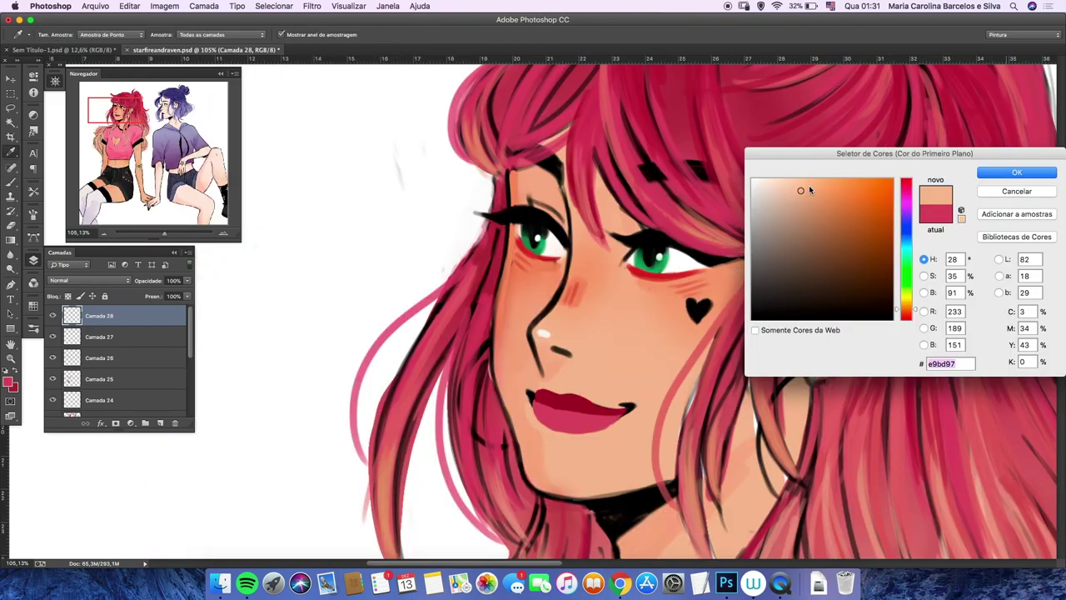
Step: Retouch the pink-haired character's face with the skin tone e9bd97 and a more orange skin tone
{"action": "key", "text": "Return"}
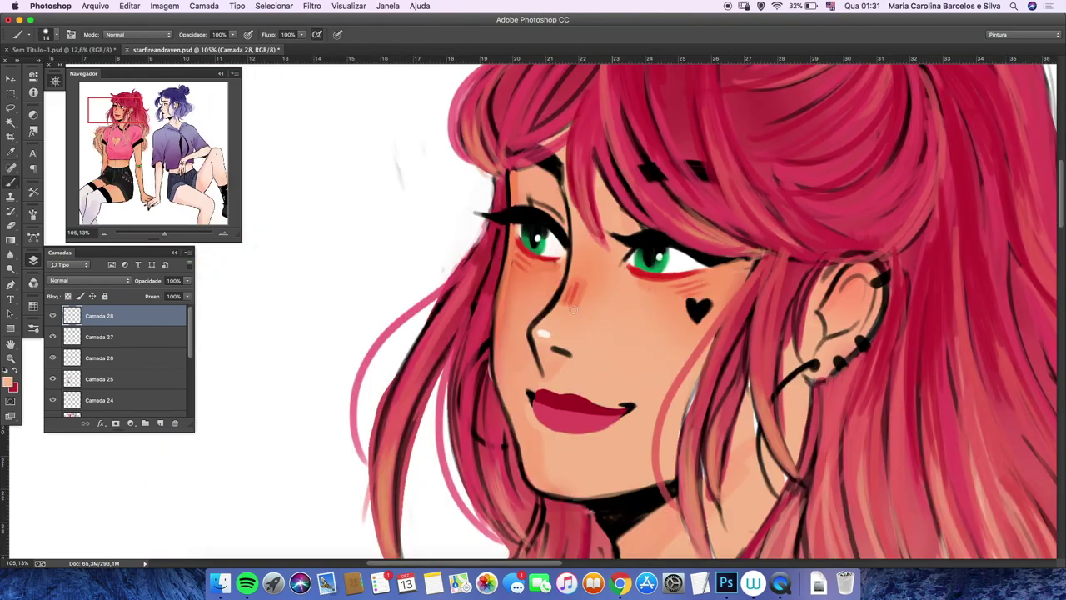
{"action": "left_click", "coordinate": [8, 382]}
{"action": "left_click", "coordinate": [1018, 172]}
{"action": "scroll", "coordinate": [517, 436], "scroll_direction": "down", "scroll_amount": 8}
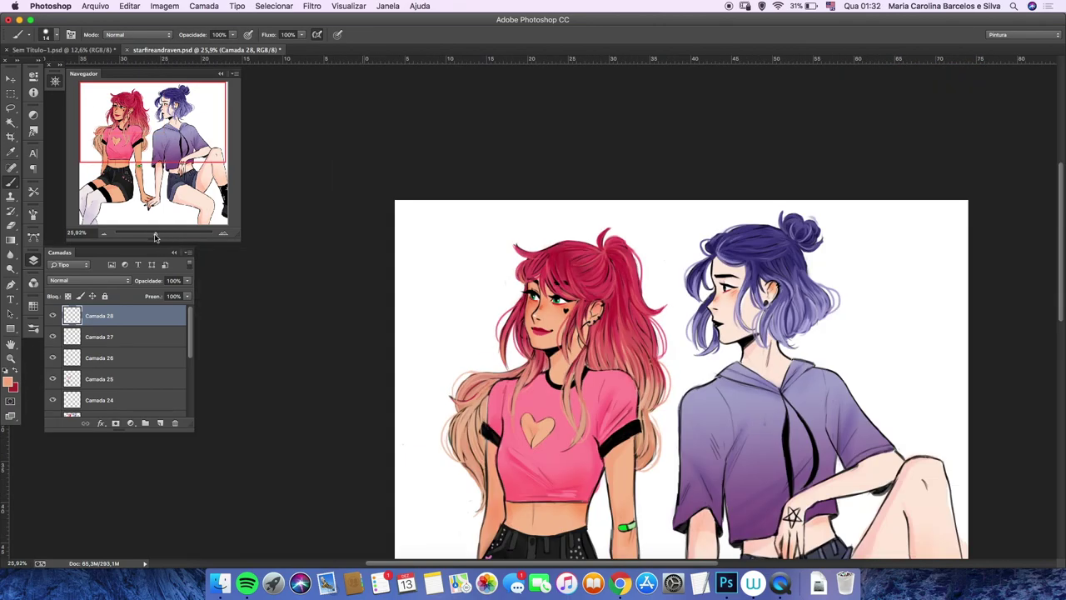
{"action": "scroll", "coordinate": [783, 552], "scroll_direction": "up", "scroll_amount": 2}
{"action": "scroll", "coordinate": [1016, 67], "scroll_direction": "up", "scroll_amount": 1}
Step: Pick crimson tones from the pink-red hair and add touch-up strokes to the pink-haired character
{"action": "left_click", "coordinate": [8, 381]}
{"action": "left_click", "coordinate": [325, 180]}
{"action": "key", "text": "Return"}
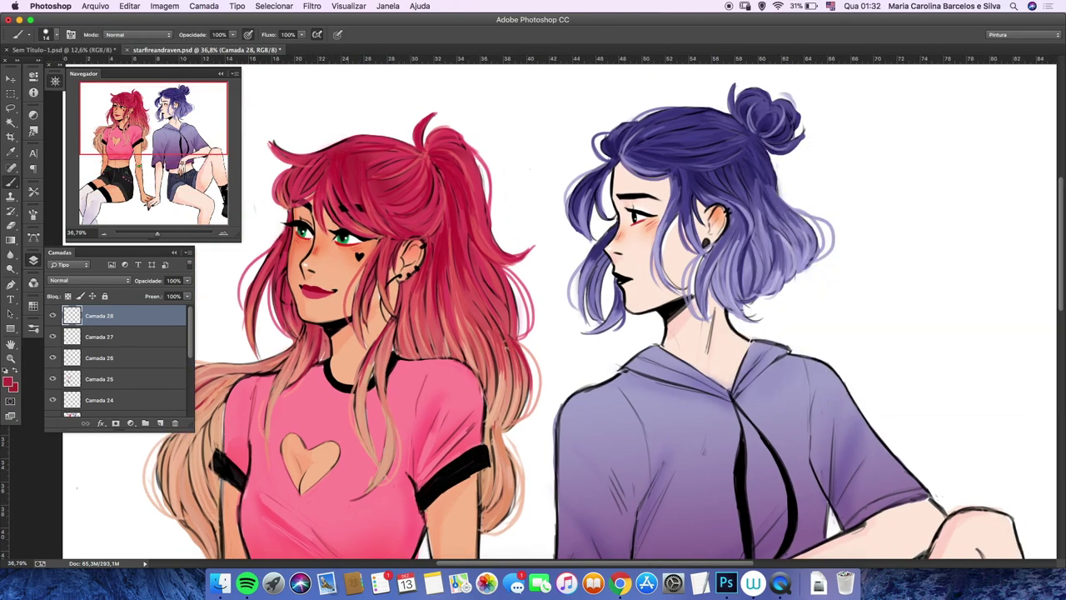
{"action": "left_click", "coordinate": [8, 382]}
{"action": "key", "text": "Return"}
{"action": "left_click_drag", "start_coordinate": [267, 423], "coordinate": [267, 470]}
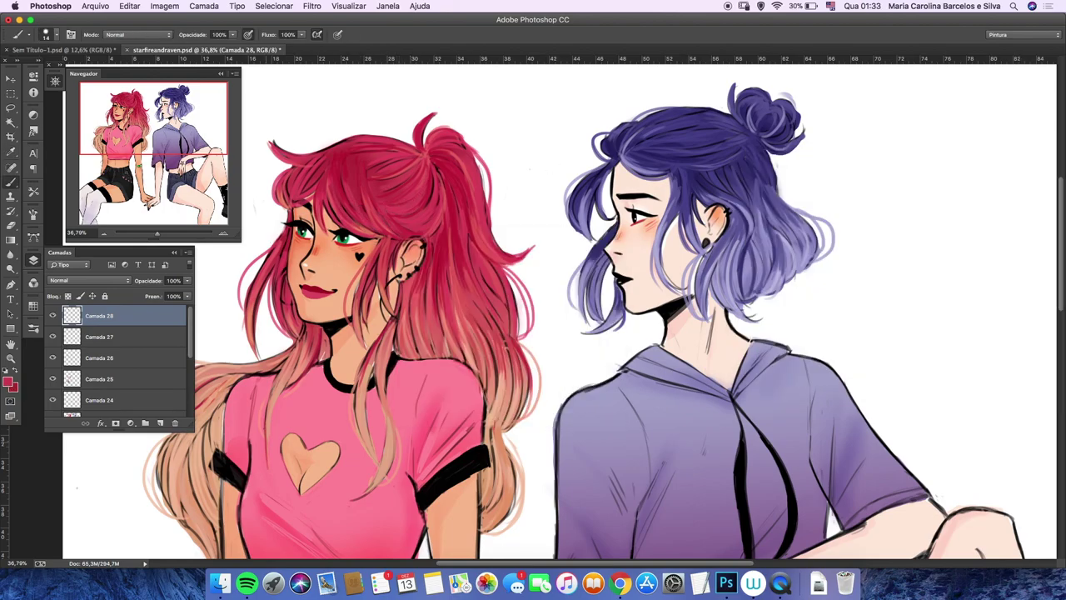
Step: Merge the layers above Camada 25 down into it
{"action": "scroll", "coordinate": [536, 314], "scroll_direction": "down", "scroll_amount": 3}
{"action": "right_click", "coordinate": [98, 325]}
{"action": "left_click", "coordinate": [100, 330]}
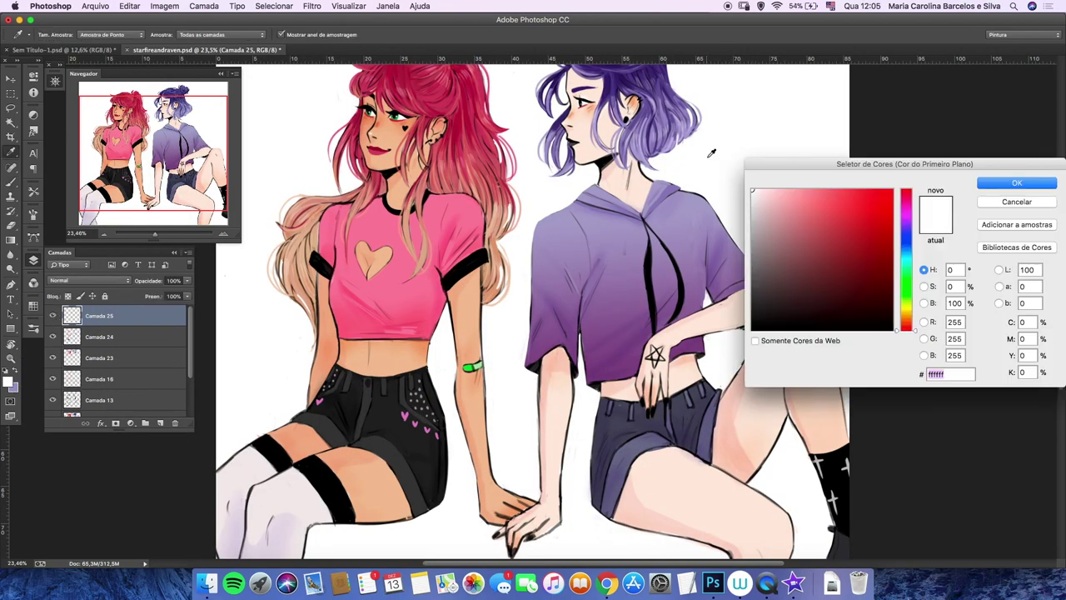
Step: Clean the background around the purple hoodie with white and reinforce its shoulder, collar and sleeve outlines in black
{"action": "key", "text": "Return"}
{"action": "left_click", "coordinate": [163, 233]}
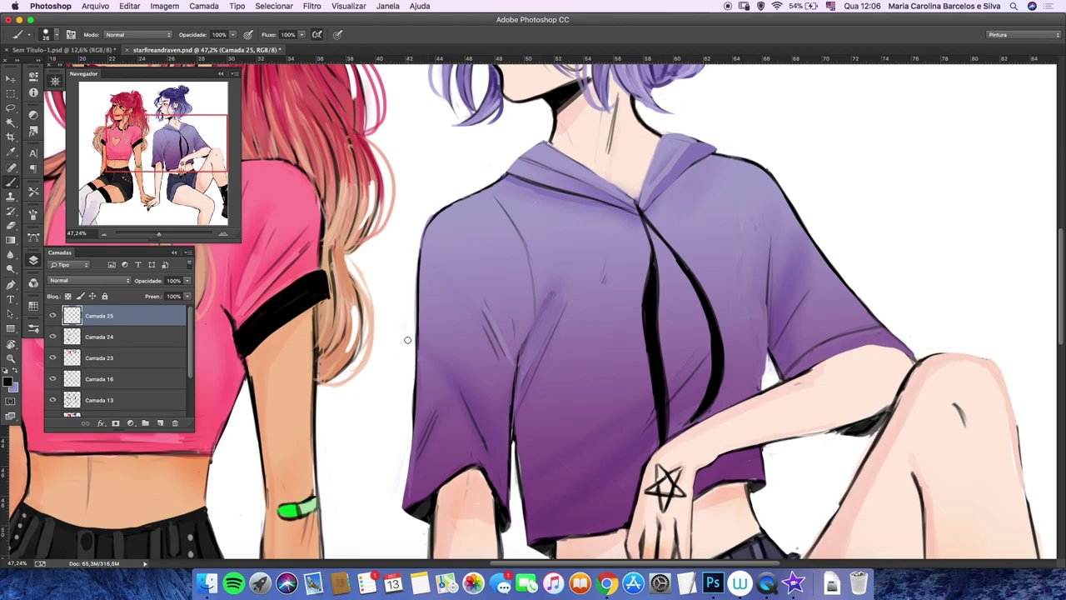
{"action": "scroll", "coordinate": [408, 341], "scroll_direction": "up", "scroll_amount": 3}
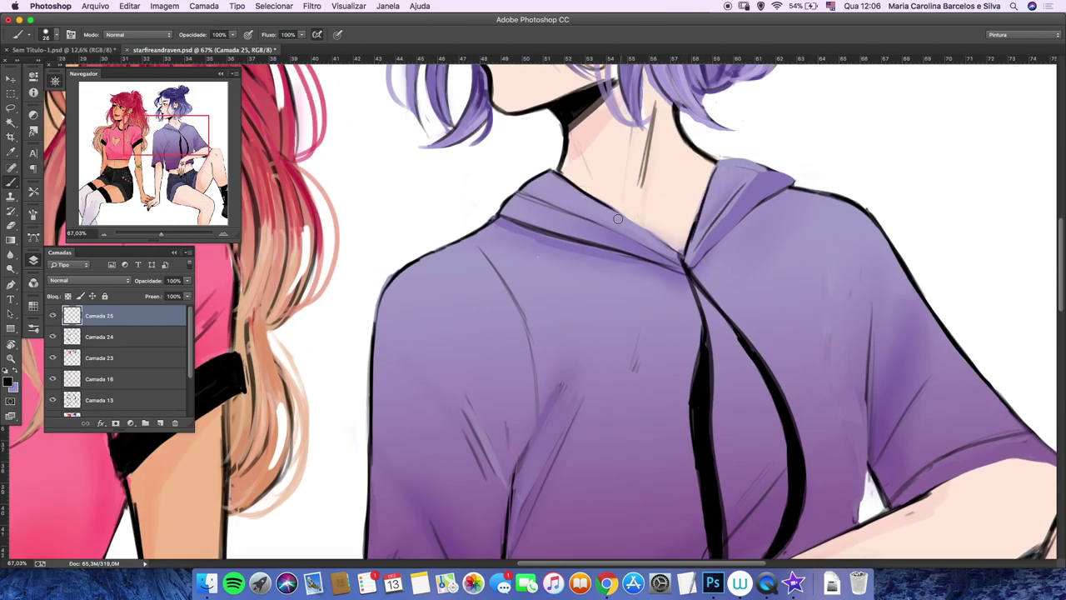
{"action": "key", "text": "ctrl+0"}
{"action": "left_click", "coordinate": [159, 233]}
{"action": "left_click", "coordinate": [168, 214]}
{"action": "scroll", "coordinate": [895, 246], "scroll_direction": "up", "scroll_amount": 8}
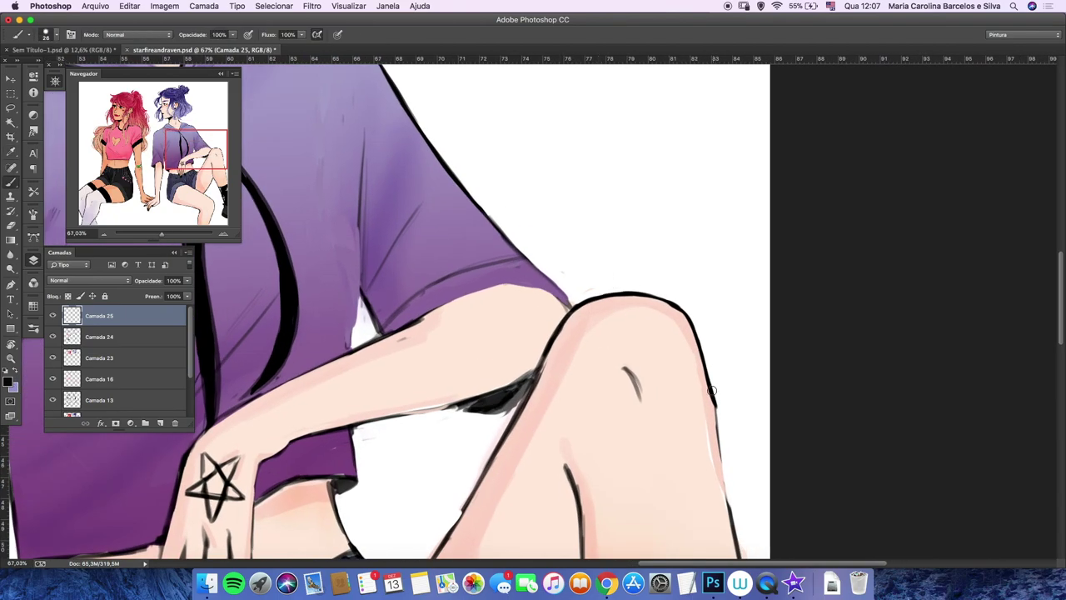
Step: Refine the purple-haired character's knee, forearm and hoodie hem outlines using black and colours sampled from the drawing
{"action": "left_click", "coordinate": [9, 382]}
{"action": "key", "text": "Return"}
{"action": "left_click", "coordinate": [8, 381]}
{"action": "left_click", "coordinate": [1021, 188]}
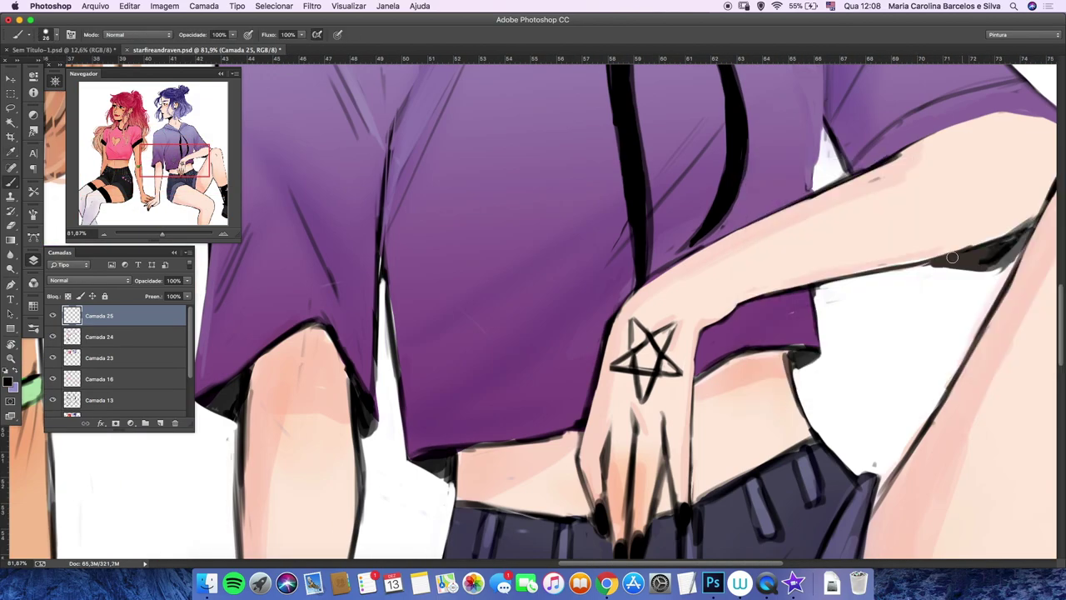
{"action": "key", "text": "i"}
{"action": "left_click", "coordinate": [525, 430]}
{"action": "key", "text": "Return"}
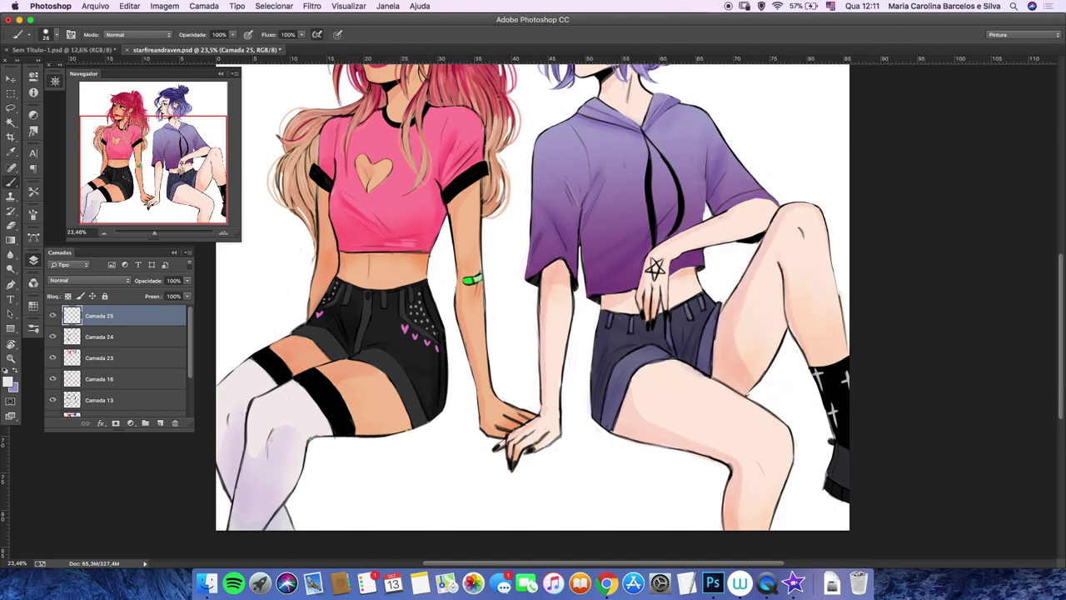
Step: Clean up the pink-haired character's forearm and the green bandage's outline with sampled colours
{"action": "scroll", "coordinate": [537, 417], "scroll_direction": "up", "scroll_amount": 6}
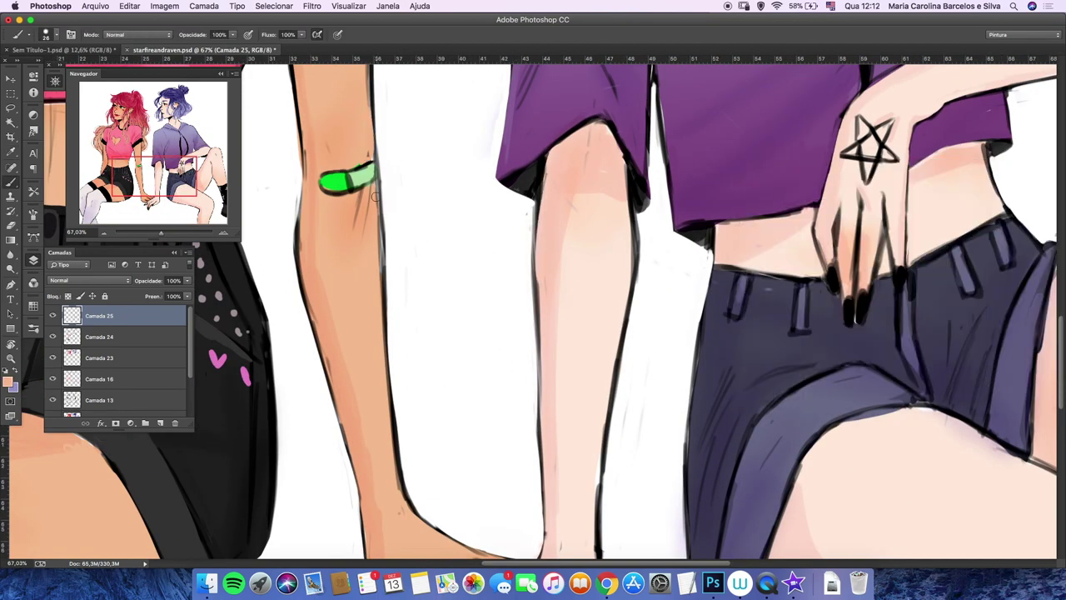
{"action": "left_click", "coordinate": [8, 382]}
{"action": "left_click", "coordinate": [1019, 178]}
{"action": "scroll", "coordinate": [440, 317], "scroll_direction": "down", "scroll_amount": 5}
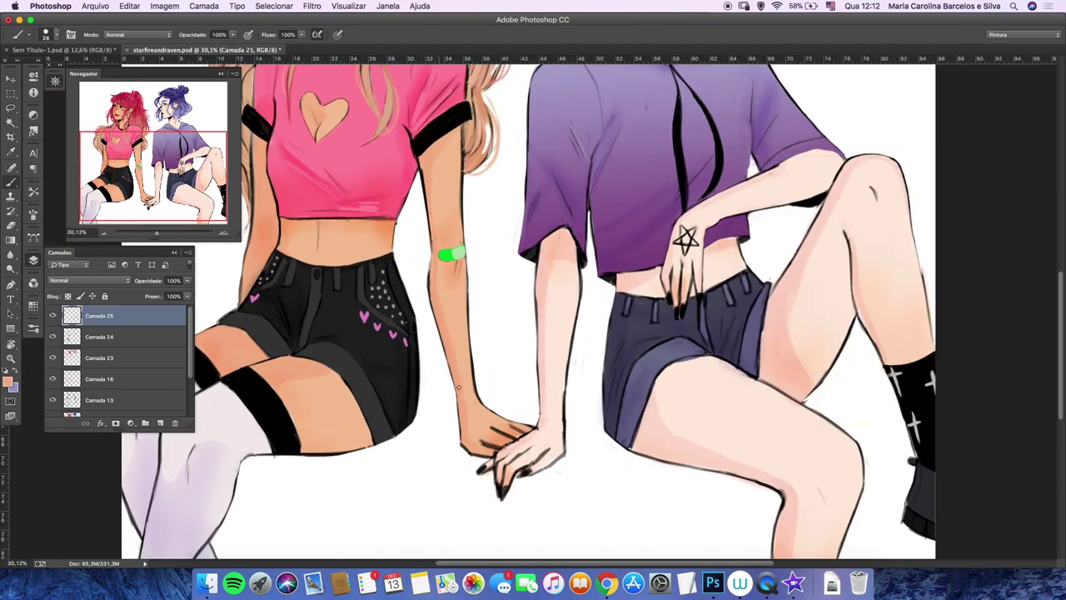
{"action": "scroll", "coordinate": [440, 316], "scroll_direction": "up", "scroll_amount": 4}
{"action": "scroll", "coordinate": [558, 340], "scroll_direction": "down", "scroll_amount": 3}
Step: Repaint the purple cuffs of the navy shorts and clean the adjoining upper edge of the thigh
{"action": "mouse_move", "coordinate": [633, 305]}
{"action": "left_mouse_down"}
{"action": "mouse_move", "coordinate": [655, 330]}
{"action": "mouse_move", "coordinate": [533, 367]}
{"action": "left_mouse_up"}
{"action": "left_click_drag", "start_coordinate": [753, 290], "coordinate": [741, 363]}
{"action": "left_click_drag", "start_coordinate": [771, 207], "coordinate": [750, 366]}
{"action": "left_click_drag", "start_coordinate": [671, 336], "coordinate": [721, 365]}
{"action": "left_click", "coordinate": [8, 382]}
{"action": "left_click", "coordinate": [1013, 194]}
{"action": "mouse_move", "coordinate": [671, 337]}
{"action": "left_mouse_down"}
{"action": "mouse_move", "coordinate": [610, 353]}
{"action": "mouse_move", "coordinate": [628, 339]}
{"action": "mouse_move", "coordinate": [733, 362]}
{"action": "left_mouse_up"}
Step: Paint the fly and belt loops of the navy shorts in purple, covering their black outlines
{"action": "left_click", "coordinate": [8, 382]}
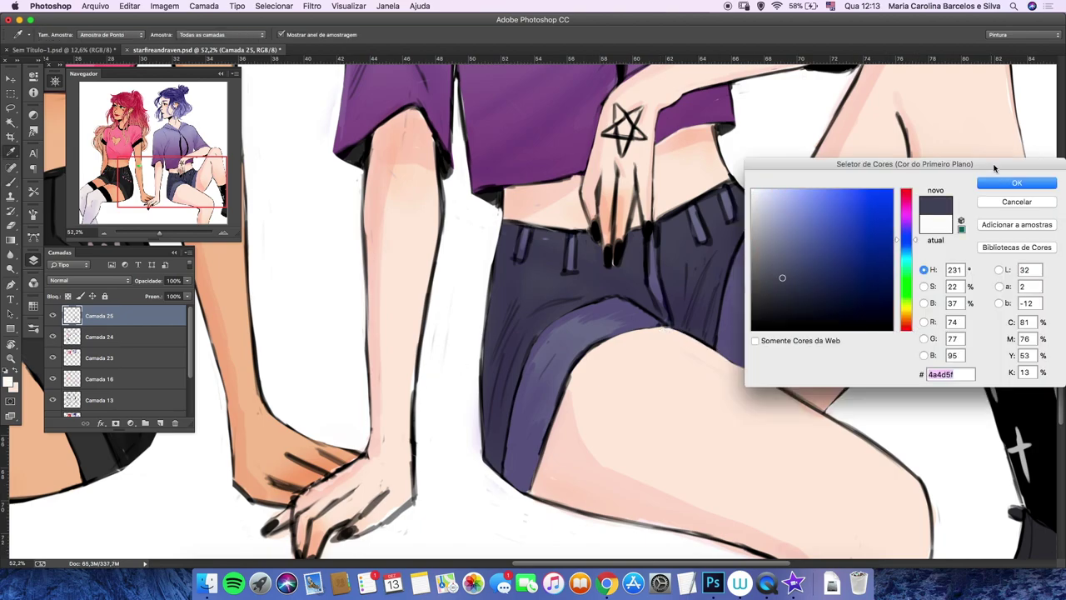
{"action": "left_click", "coordinate": [1018, 182]}
{"action": "left_click_drag", "start_coordinate": [646, 250], "coordinate": [667, 325]}
{"action": "left_click_drag", "start_coordinate": [691, 208], "coordinate": [699, 240]}
{"action": "left_click_drag", "start_coordinate": [727, 192], "coordinate": [730, 219]}
{"action": "left_click_drag", "start_coordinate": [570, 234], "coordinate": [571, 271]}
{"action": "left_click_drag", "start_coordinate": [522, 232], "coordinate": [524, 258]}
{"action": "left_click", "coordinate": [8, 383]}
{"action": "left_click", "coordinate": [1017, 202]}
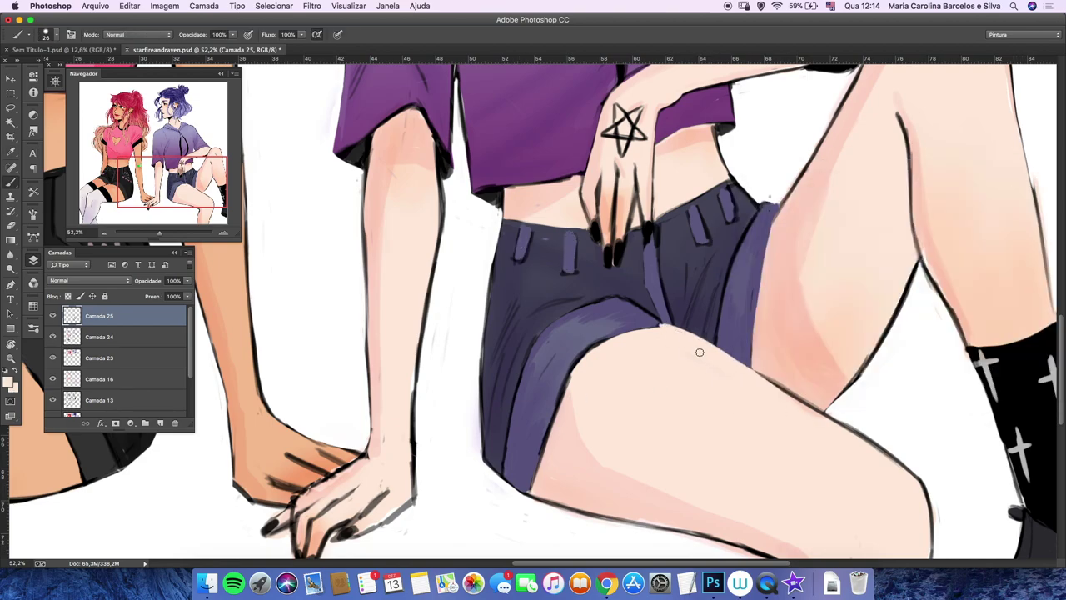
Step: Pick the pale skin tone and the cuff purple to touch up where the thigh meets the navy shorts
{"action": "left_click", "coordinate": [8, 382]}
{"action": "left_click", "coordinate": [1016, 183]}
{"action": "left_click", "coordinate": [8, 383]}
{"action": "left_click", "coordinate": [1016, 182]}
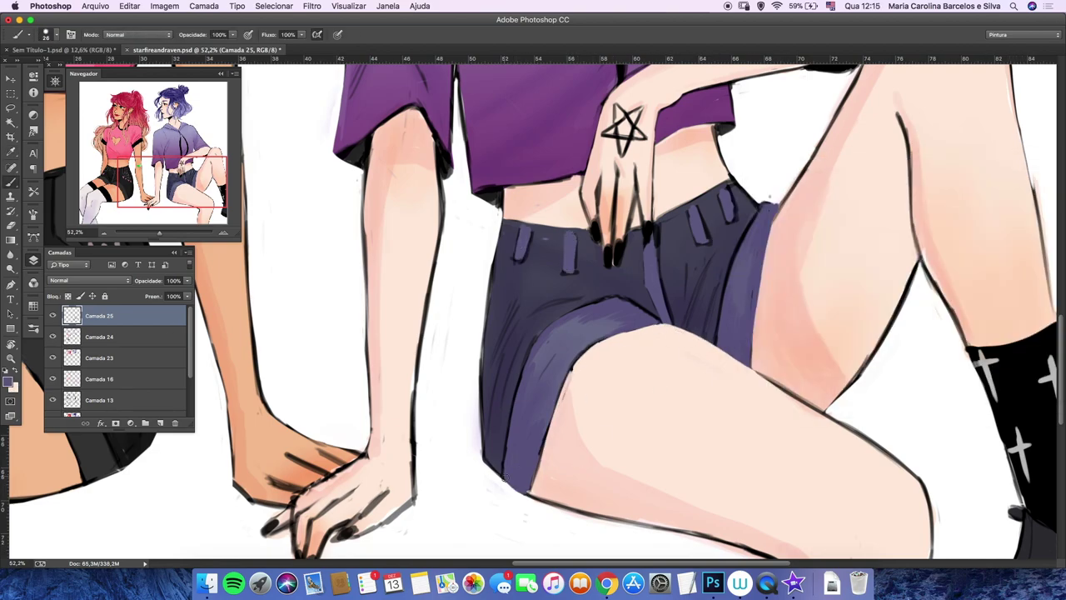
Step: Touch up the green bandage and paint a blue-violet stripe along the purple-haired character's black boot
{"action": "key", "text": "ctrl+minus"}
{"action": "key", "text": "b"}
{"action": "left_click_drag", "start_coordinate": [367, 236], "coordinate": [385, 235]}
{"action": "left_click", "coordinate": [8, 383]}
{"action": "left_click", "coordinate": [1017, 202]}
{"action": "left_click", "coordinate": [8, 383]}
{"action": "left_click", "coordinate": [1016, 183]}
{"action": "left_click", "coordinate": [9, 382]}
{"action": "left_click", "coordinate": [1017, 183]}
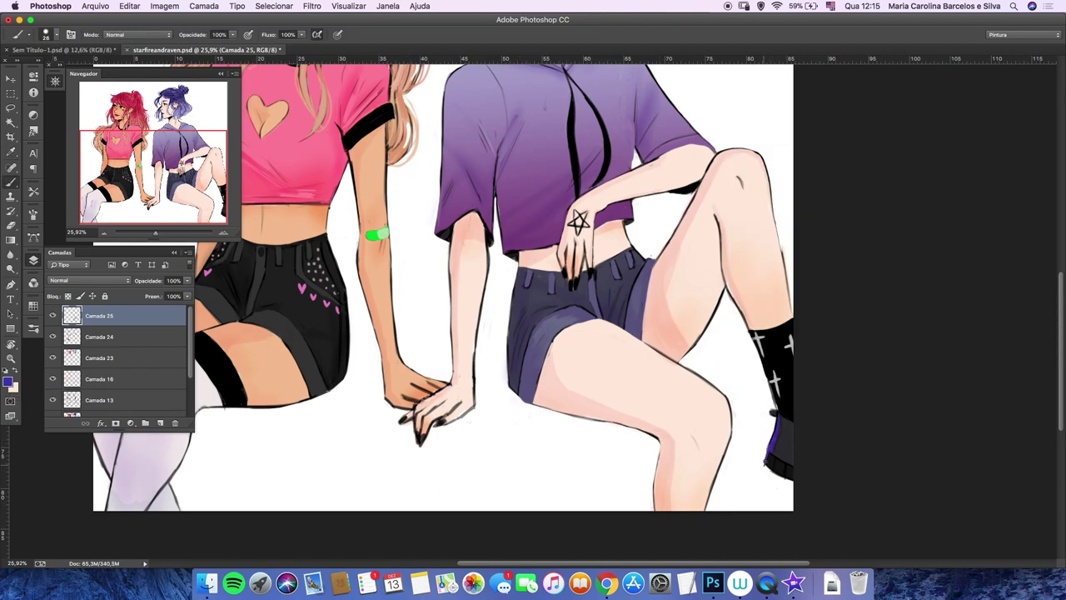
Step: Save the document
{"action": "key", "text": "ctrl+s"}
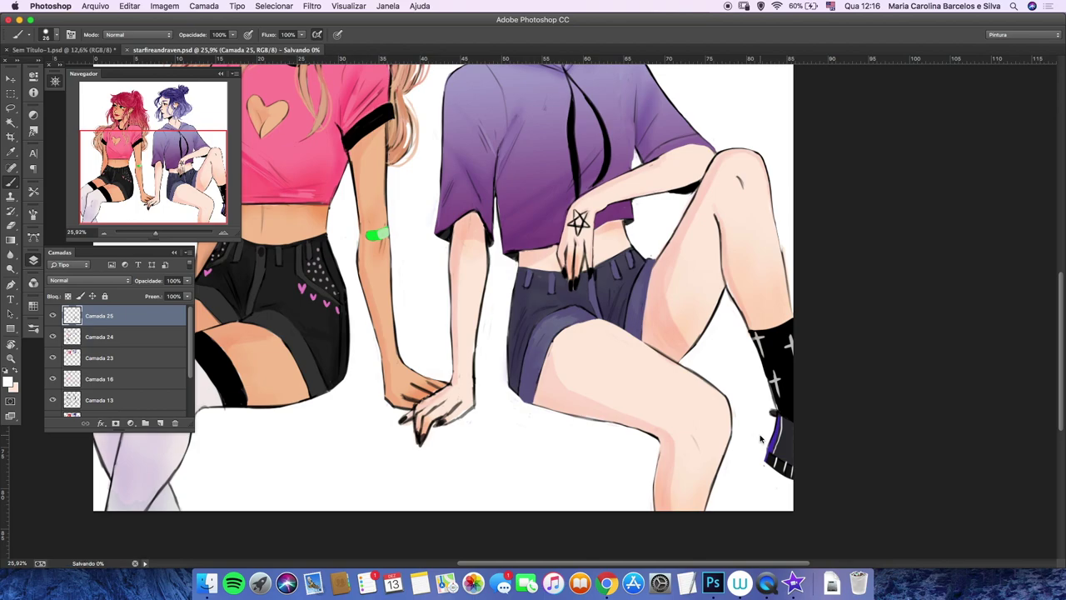
{"action": "left_click", "coordinate": [164, 6]}
{"action": "left_click", "coordinate": [86, 321]}
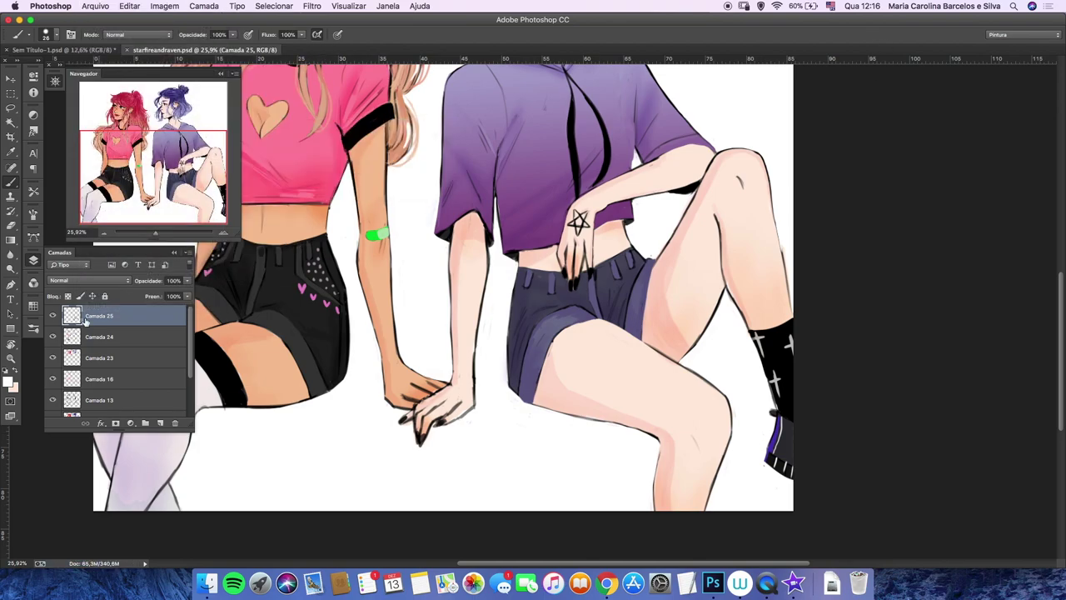
Step: Sample a purple from the hoodie's raised-arm sleeve and retouch the sleeve hem
{"action": "left_click", "coordinate": [103, 232]}
{"action": "left_click_drag", "start_coordinate": [150, 232], "coordinate": [158, 232]}
{"action": "left_click", "coordinate": [8, 382]}
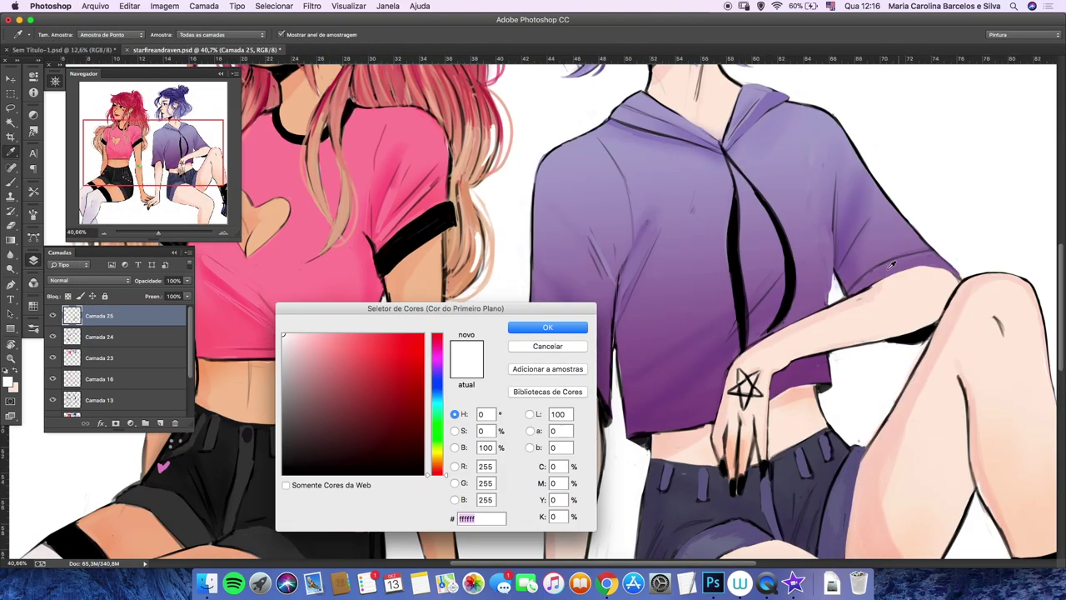
{"action": "left_click", "coordinate": [578, 326]}
{"action": "scroll", "coordinate": [859, 263], "scroll_direction": "up", "scroll_amount": 5}
Step: Refine the pink crop top's hem and waist outline on the rotated canvas using pink, skin tone and black
{"action": "left_click", "coordinate": [8, 383]}
{"action": "left_click", "coordinate": [623, 326]}
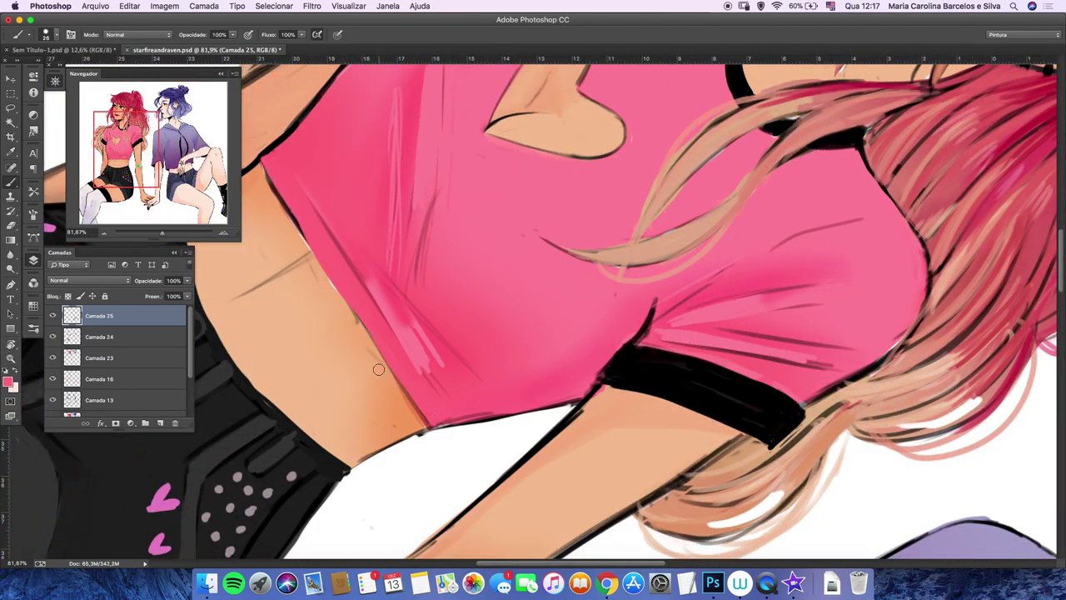
{"action": "left_click", "coordinate": [9, 382]}
{"action": "left_click", "coordinate": [550, 326]}
{"action": "key", "text": "r"}
{"action": "scroll", "coordinate": [519, 218], "scroll_direction": "down", "scroll_amount": 3}
{"action": "left_click", "coordinate": [9, 383]}
{"action": "left_click", "coordinate": [617, 326]}
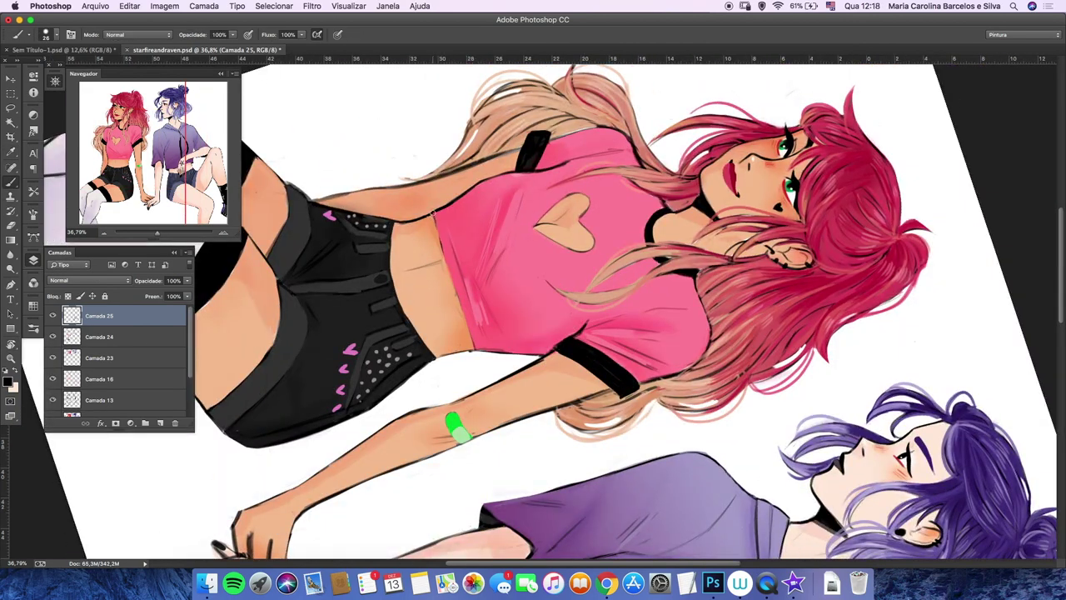
Step: Hand-letter the word "Magic" in white across the chest of the purple hoodie
{"action": "scroll", "coordinate": [500, 334], "scroll_direction": "up", "scroll_amount": 3}
{"action": "key", "text": "b"}
{"action": "left_click_drag", "start_coordinate": [439, 406], "coordinate": [463, 405]}
{"action": "mouse_move", "coordinate": [466, 394]}
{"action": "left_mouse_down"}
{"action": "mouse_move", "coordinate": [485, 406]}
{"action": "mouse_move", "coordinate": [571, 388]}
{"action": "mouse_move", "coordinate": [691, 395]}
{"action": "mouse_move", "coordinate": [708, 381]}
{"action": "mouse_move", "coordinate": [634, 351]}
{"action": "mouse_move", "coordinate": [583, 358]}
{"action": "left_mouse_up"}
Step: Reshape the white "Magic" lettering with Free Transform to fit the hoodie's chest
{"action": "key", "text": "ctrl+t"}
{"action": "left_click", "coordinate": [525, 34]}
{"action": "left_click_drag", "start_coordinate": [409, 327], "coordinate": [433, 333]}
{"action": "left_click", "coordinate": [558, 35]}
Step: Trim the end of the letter c in the "Magic" lettering with the Lasso and rework the letter beside the drawstring
{"action": "key", "text": "l"}
{"action": "left_click_drag", "start_coordinate": [158, 232], "coordinate": [161, 230]}
{"action": "left_click_drag", "start_coordinate": [650, 412], "coordinate": [684, 500]}
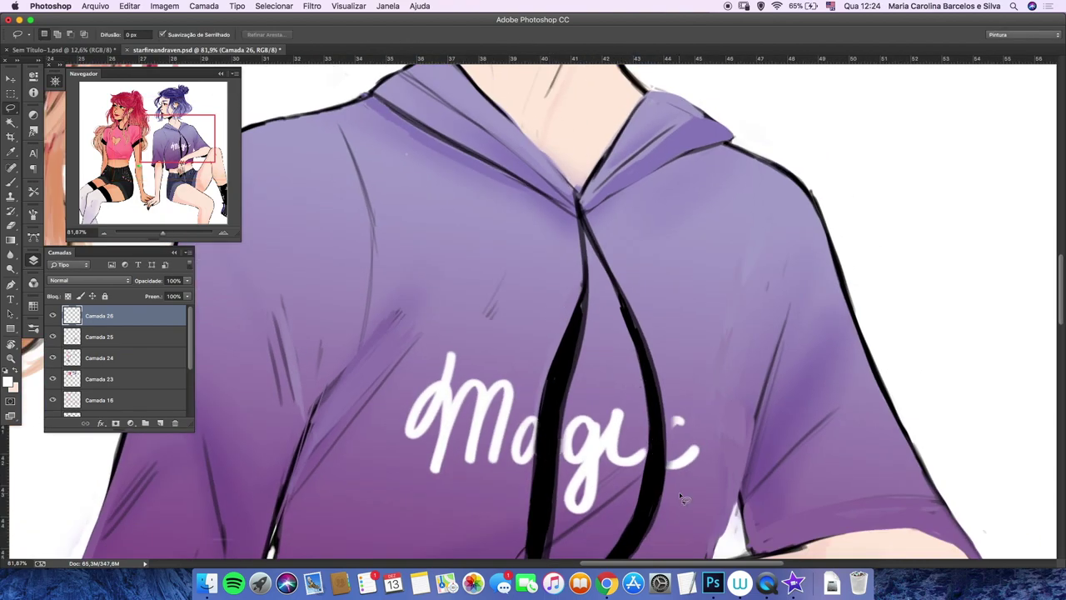
{"action": "key", "text": "Delete"}
{"action": "key", "text": "b"}
{"action": "left_click_drag", "start_coordinate": [672, 414], "coordinate": [650, 447]}
{"action": "key", "text": "super+alt+z"}
{"action": "key", "text": "super+alt+z"}
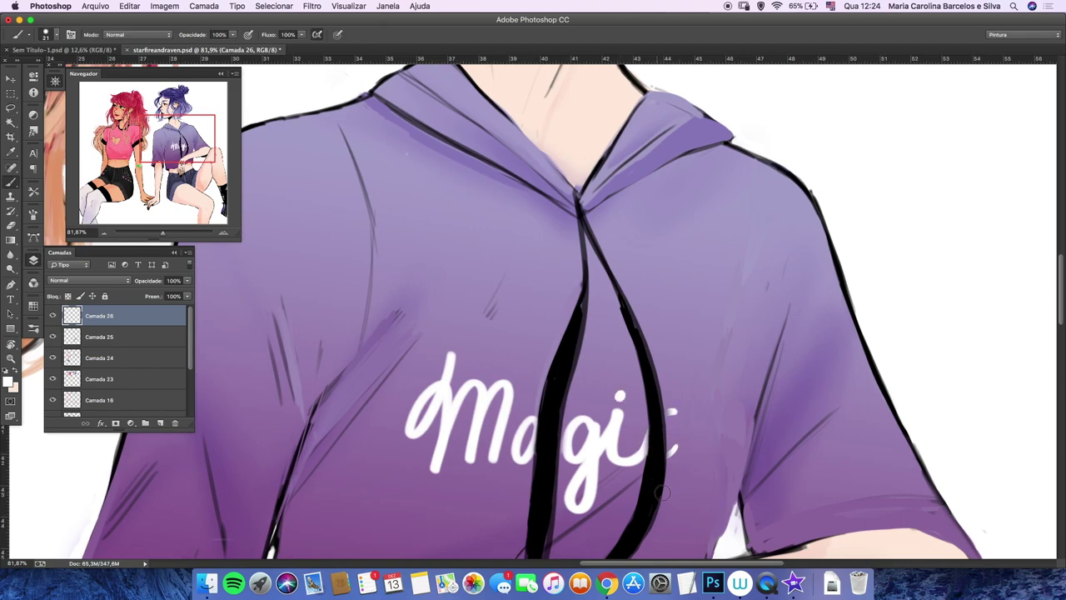
Step: Scatter small white sparkles and dots around the "Magic" lettering and over the hoodie's hem and sleeves
{"action": "left_click_drag", "start_coordinate": [699, 387], "coordinate": [704, 410]}
{"action": "left_click_drag", "start_coordinate": [162, 233], "coordinate": [159, 236]}
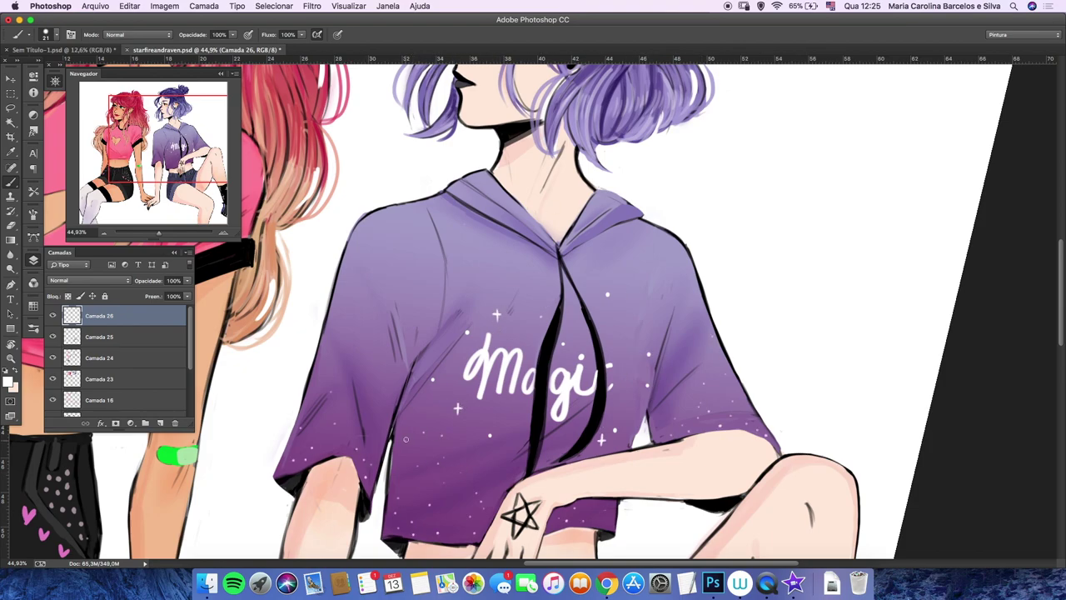
{"action": "scroll", "coordinate": [621, 394], "scroll_direction": "down", "scroll_amount": 5}
{"action": "scroll", "coordinate": [617, 388], "scroll_direction": "up", "scroll_amount": 5}
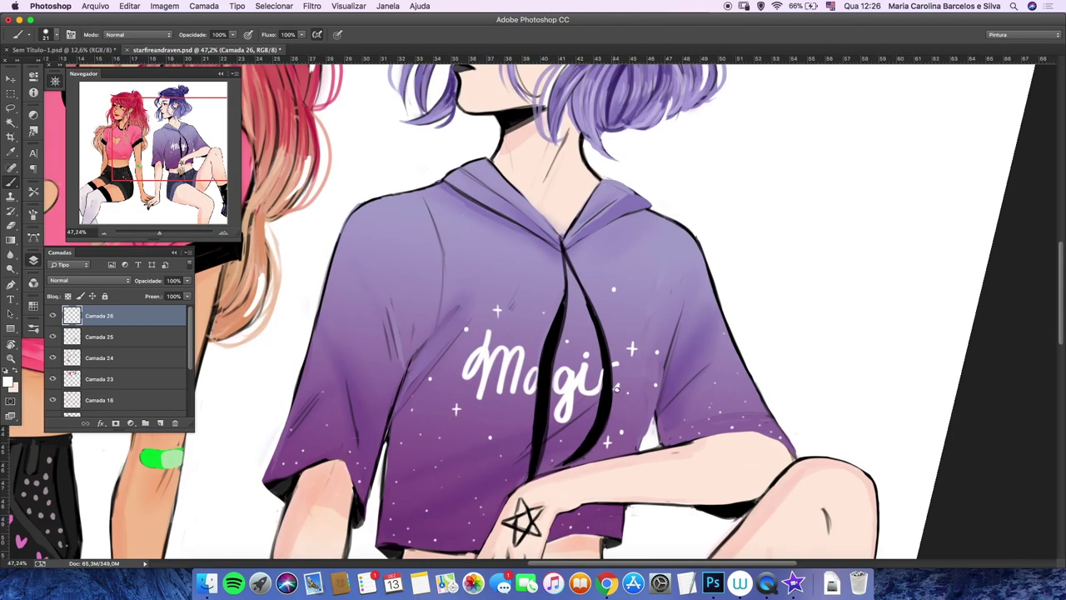